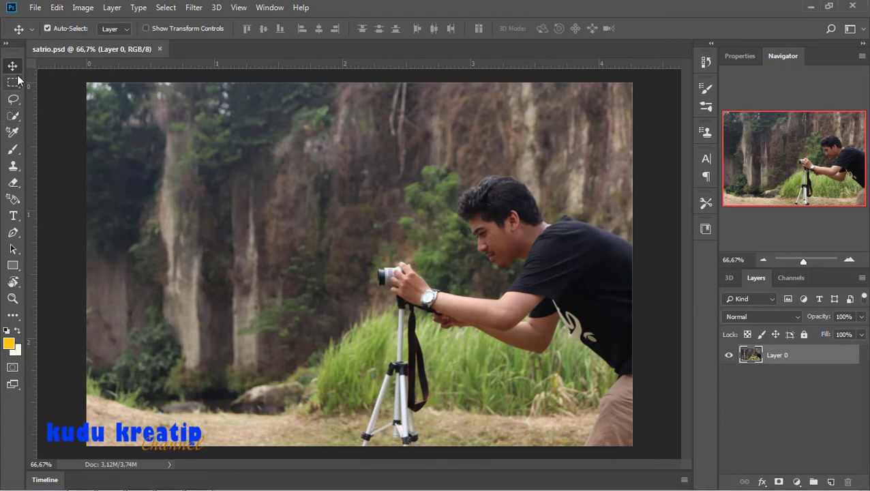
Step: Duplicate Layer 0 with Ctrl+J and switch to the Move tool
key("ctrl+j")
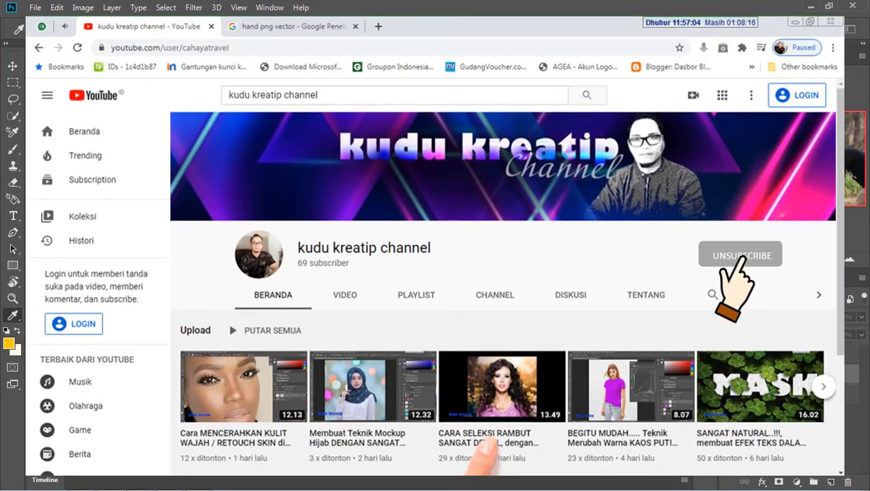
key("v")
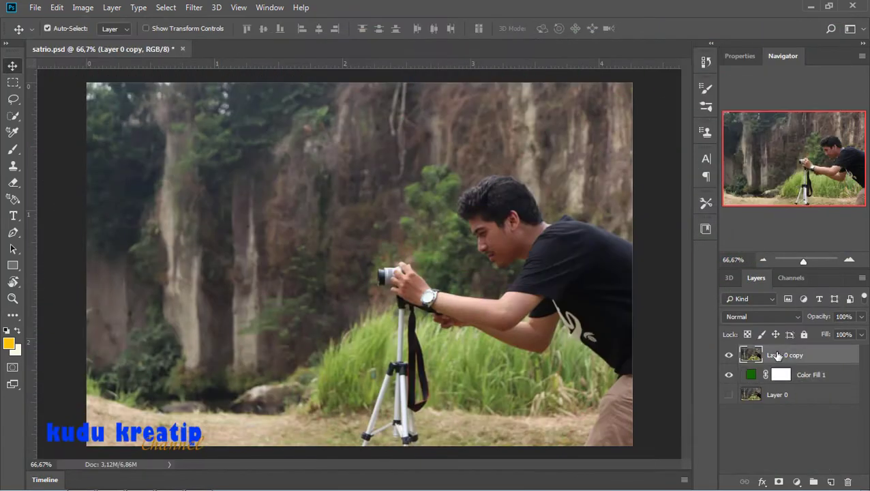
Step: Load the Alpha 1 channel selection around the man and switch to Quick Selection
left_click(791, 278)
left_click(746, 363, "ctrl")
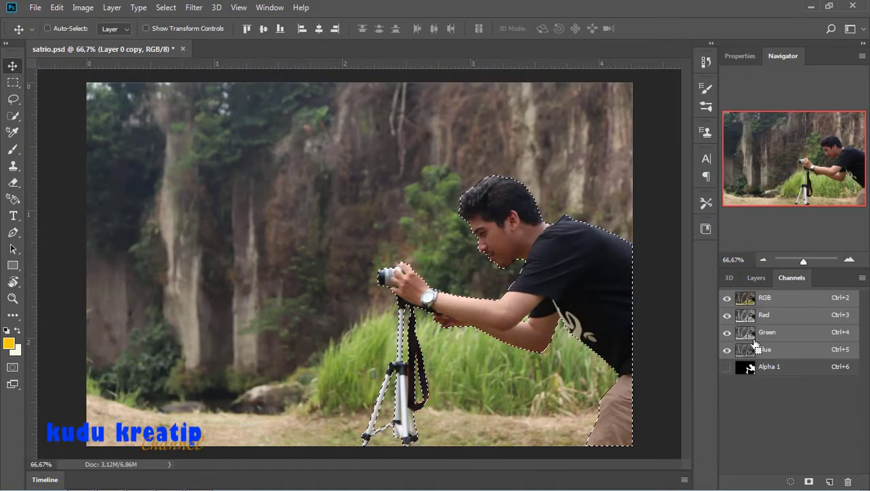
left_click(756, 277)
key("w")
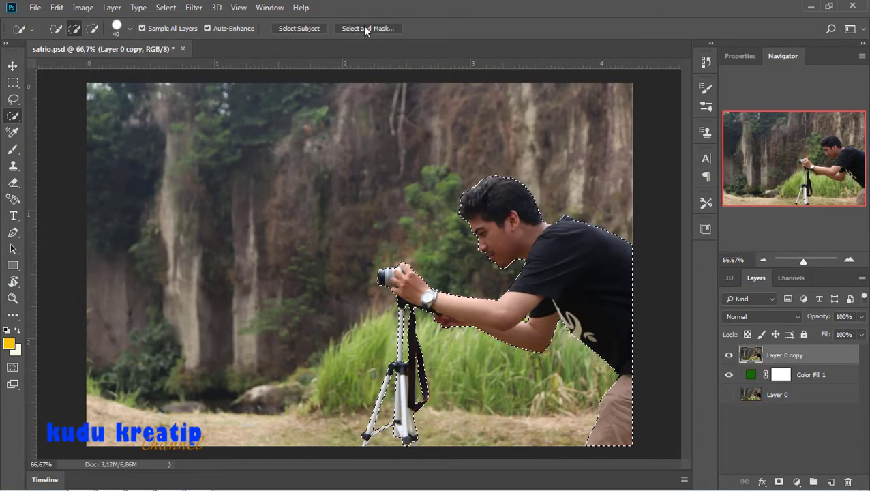
Step: In Select and Mask, set Smooth 7, Contrast 6% and Shift Edge -48%
left_click(366, 29)
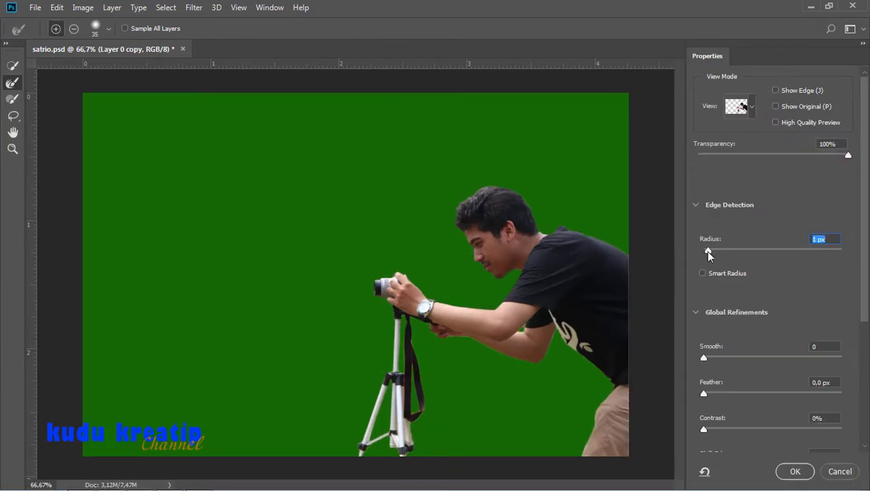
scroll(750, 351, "down", 1)
left_click_drag(704, 327, 713, 328)
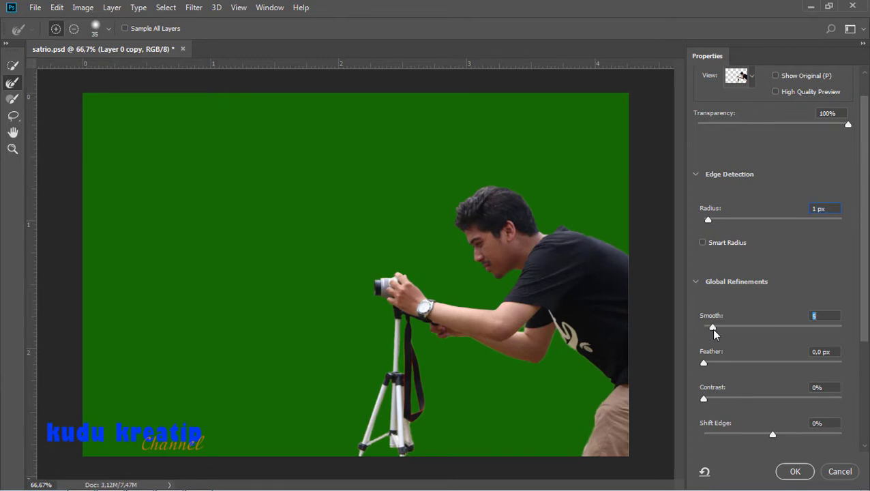
left_click(706, 399)
left_click_drag(713, 401, 712, 401)
scroll(783, 377, "down", 1)
left_click_drag(772, 402, 743, 403)
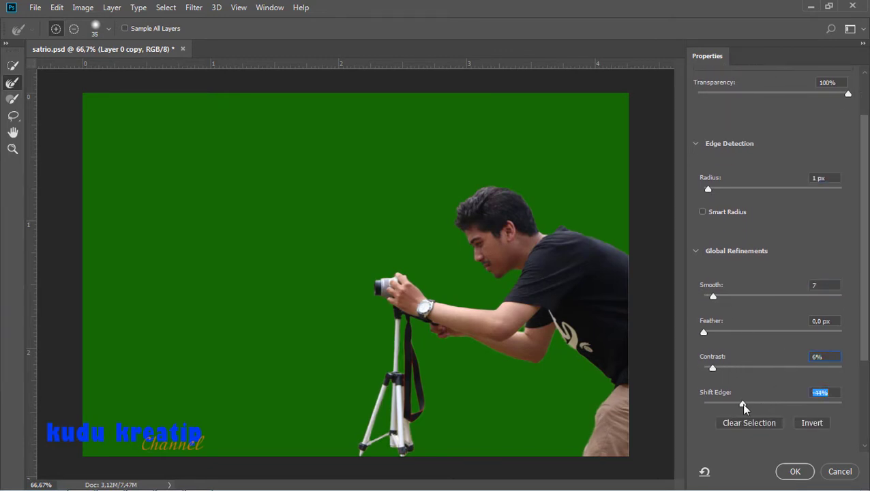
Step: Enable Decontaminate Colors at 63% and output the refined cutout to a new layer
scroll(806, 394, "down", 3)
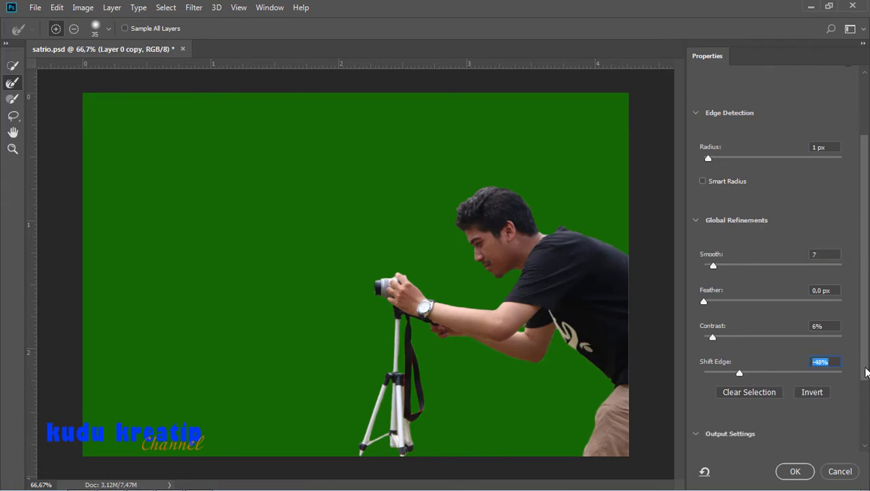
scroll(867, 371, "down", 2)
scroll(867, 372, "down", 1)
left_click(703, 363)
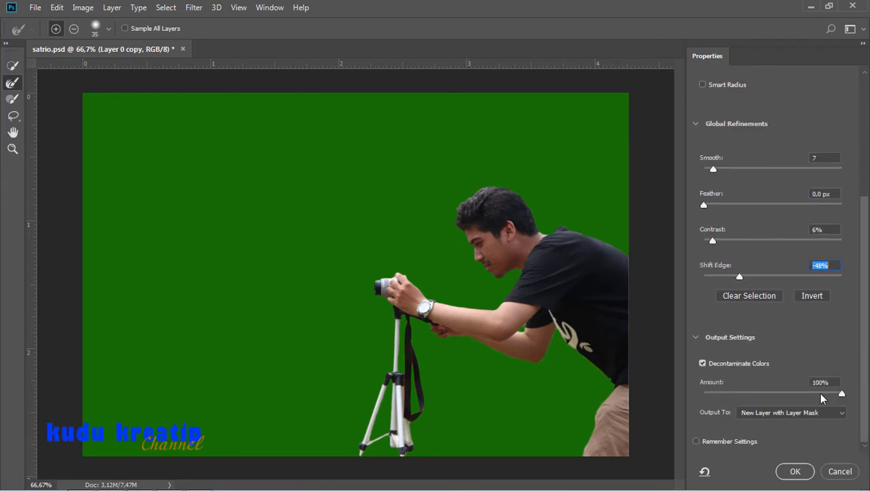
left_click_drag(841, 394, 798, 394)
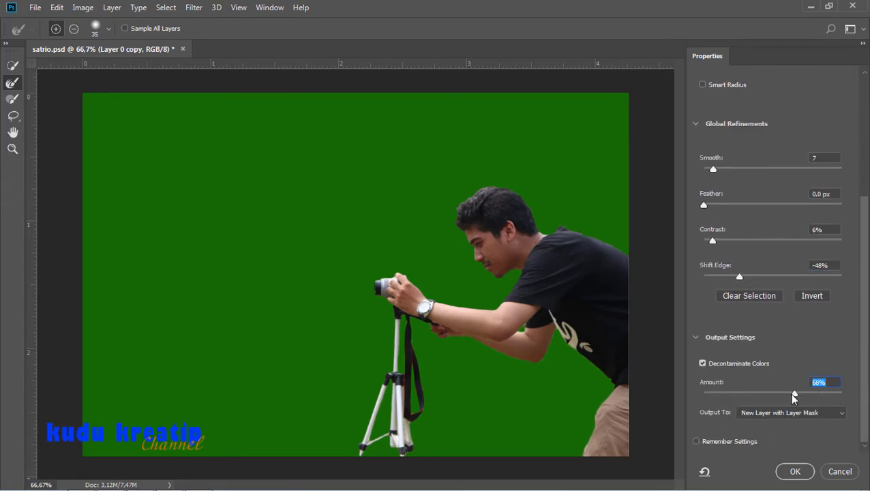
left_click(841, 413)
left_click(791, 444)
left_click(795, 471)
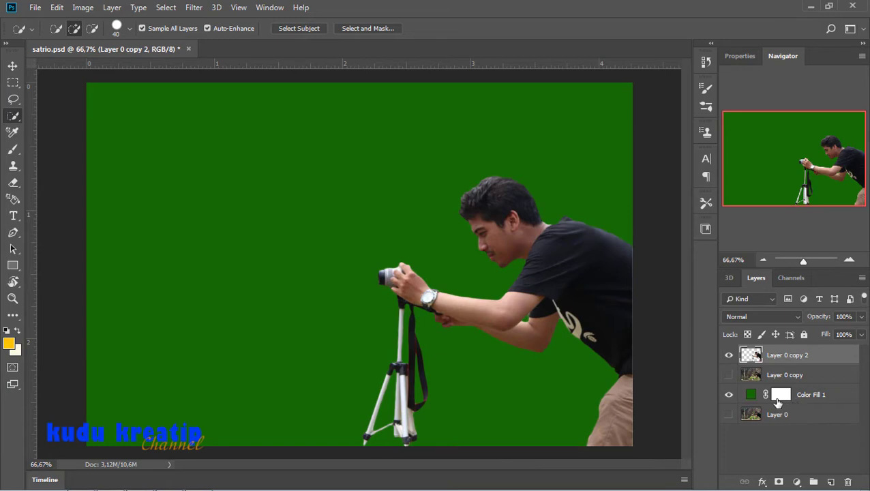
Step: Place the 69641-awan cloud photo embedded above Layer 0 copy
left_click(729, 395)
left_click(784, 375)
key("alt+f")
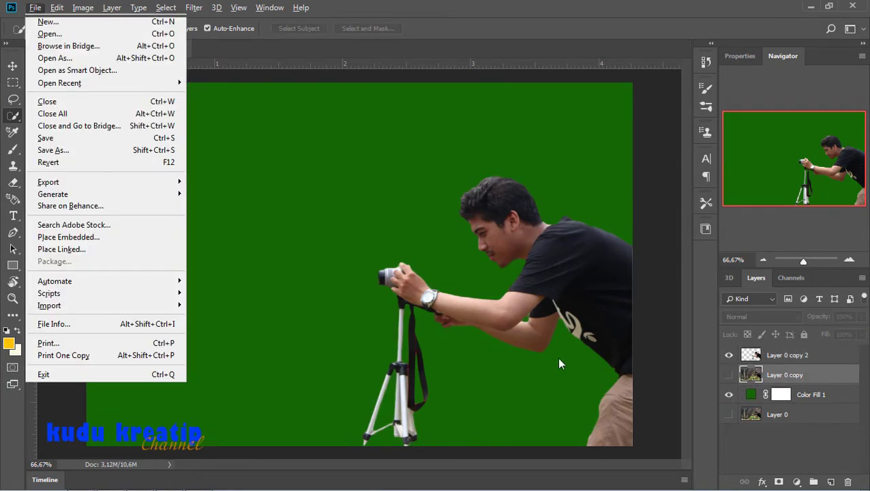
key("l")
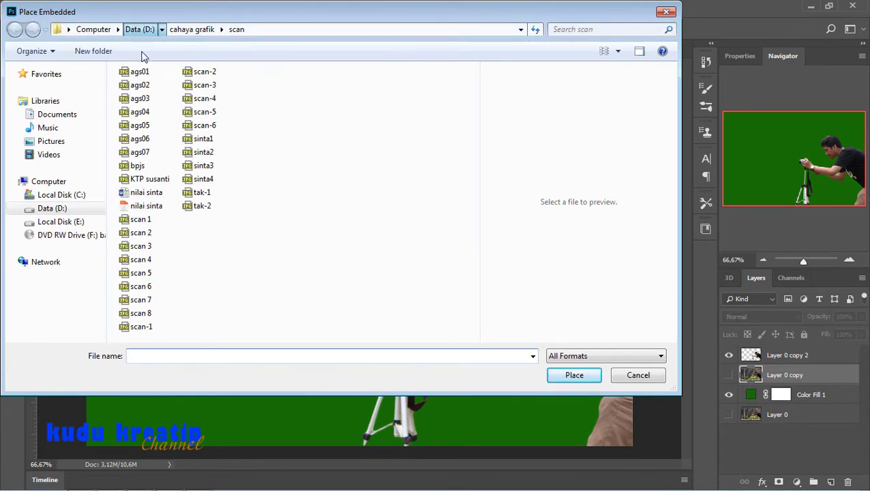
left_click(140, 30)
double_click(172, 253)
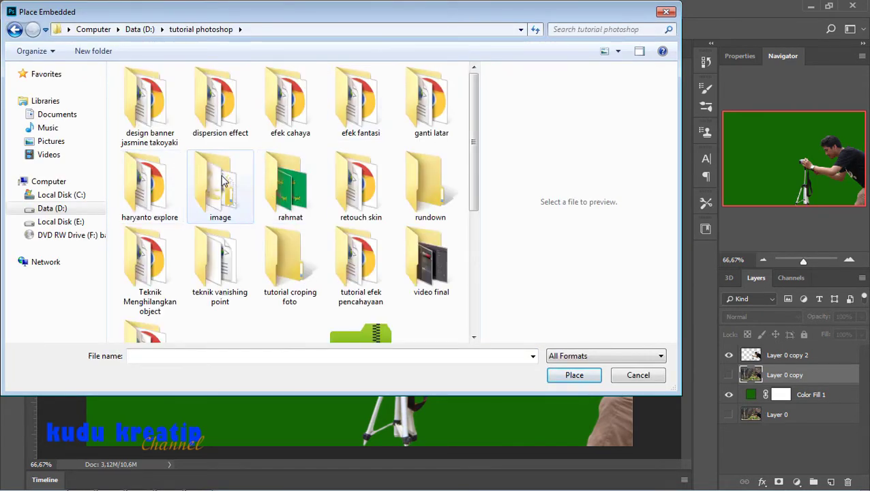
double_click(215, 191)
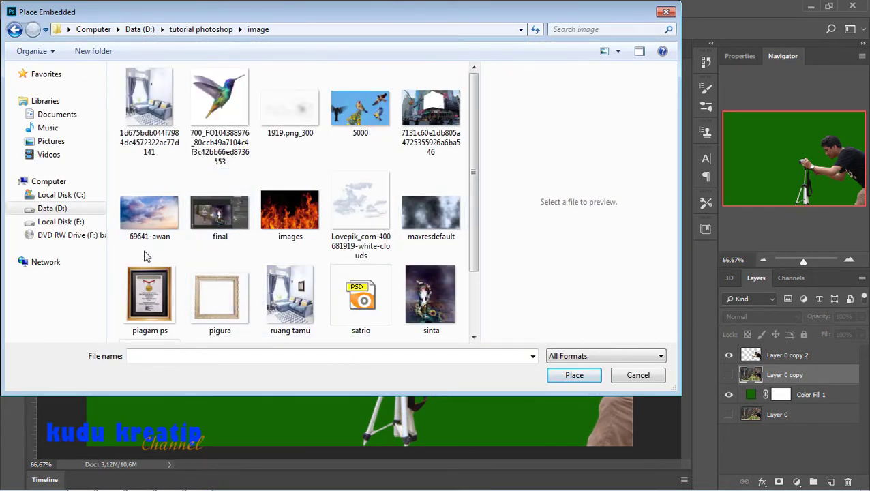
left_click(152, 221)
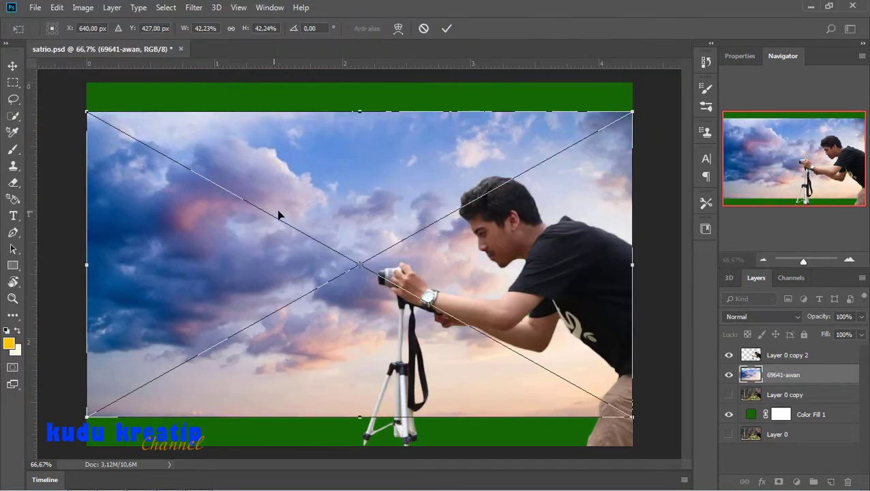
Step: Move and scale the cloud image to cover the whole canvas and commit it
left_click_drag(278, 213, 314, 131)
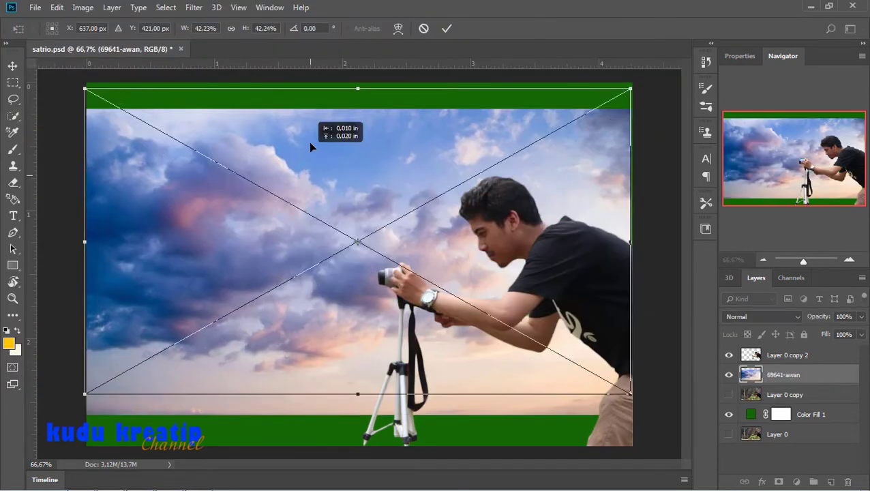
scroll(357, 378, "down", 2)
scroll(357, 377, "down", 2)
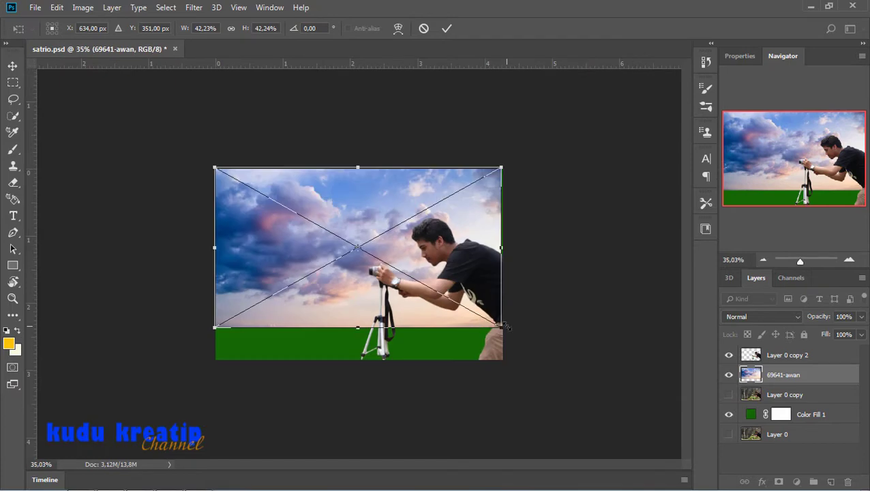
left_click_drag(503, 360, 553, 368)
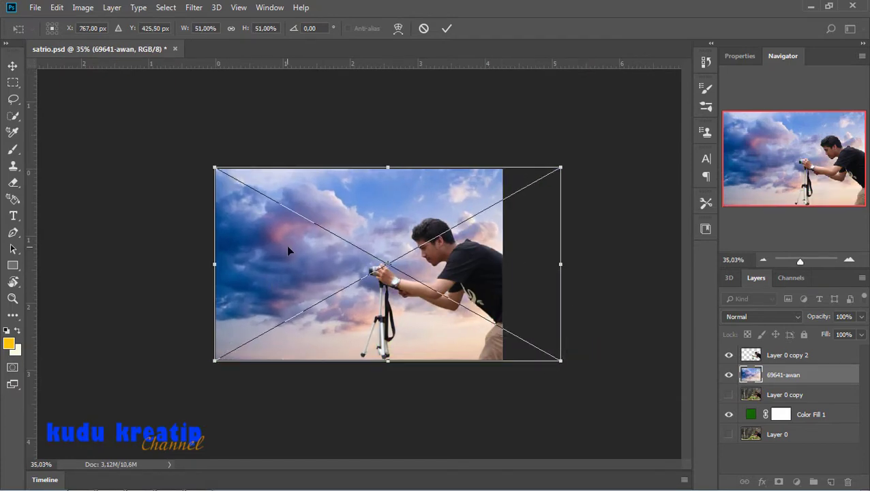
key("Return")
scroll(349, 258, "up", 2)
scroll(350, 257, "down", 1)
key("v")
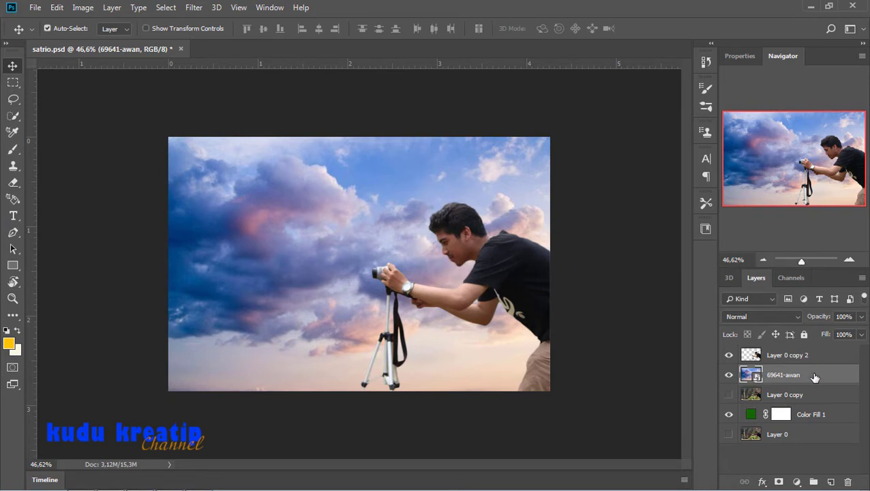
Step: Add a Curves 1 layer above the clouds with highlights pulled down to darken the sky
left_click(797, 482)
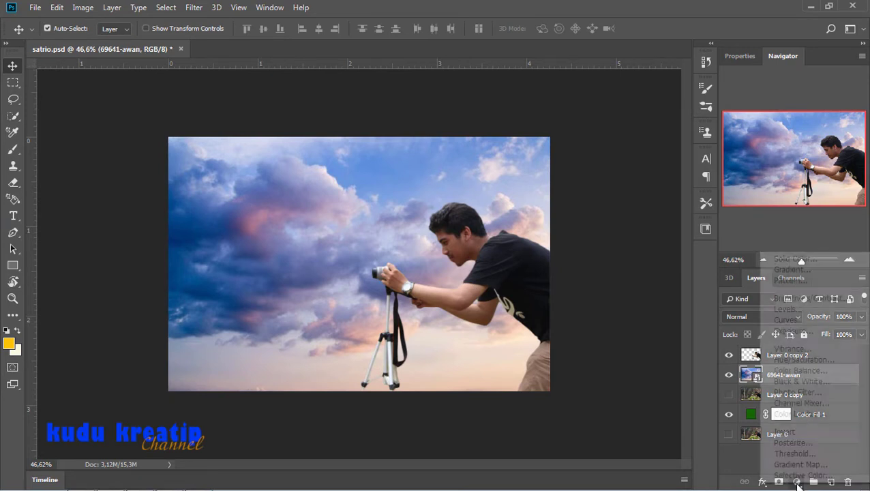
left_click(825, 328)
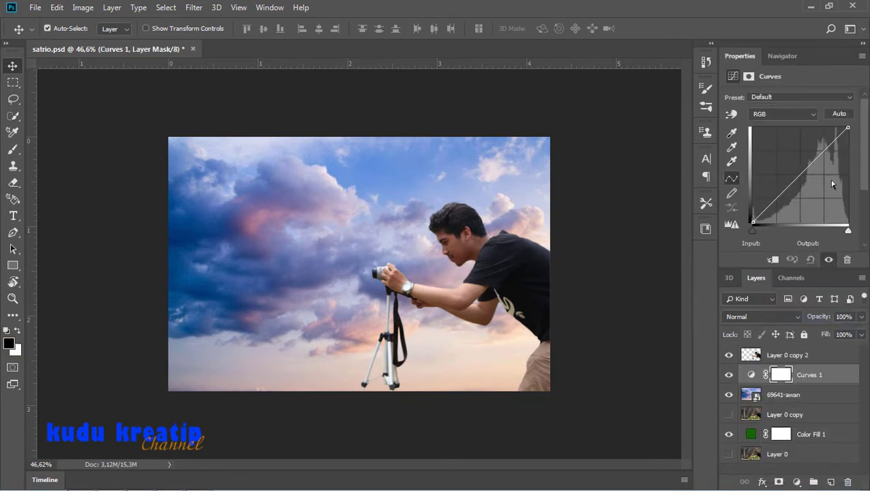
mouse_move(847, 128)
left_mouse_down()
mouse_move(848, 143)
mouse_move(821, 169)
left_mouse_up()
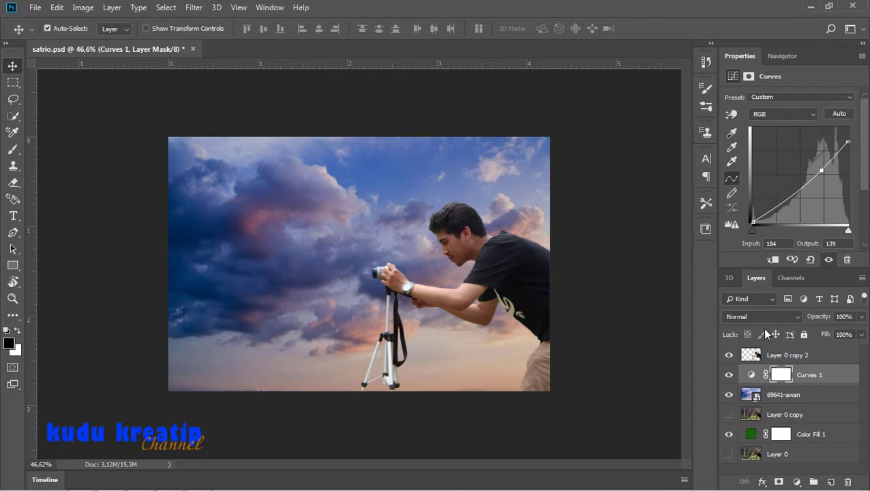
left_click(813, 396)
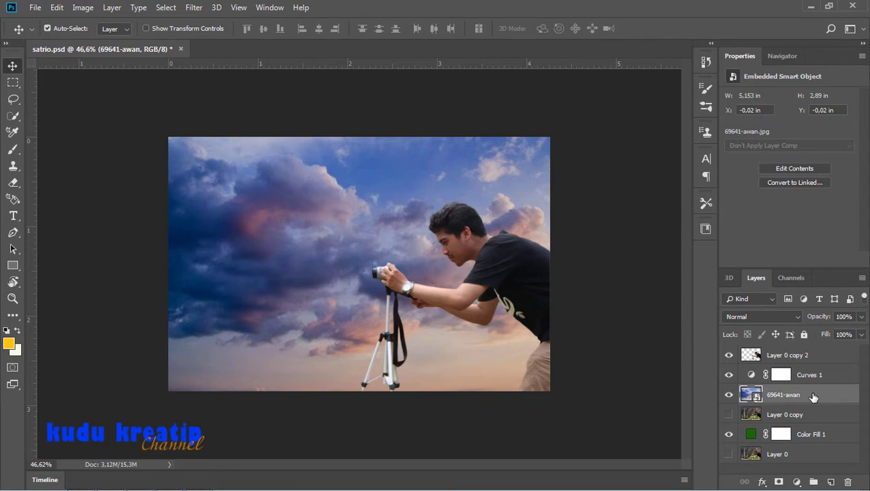
left_click(801, 354)
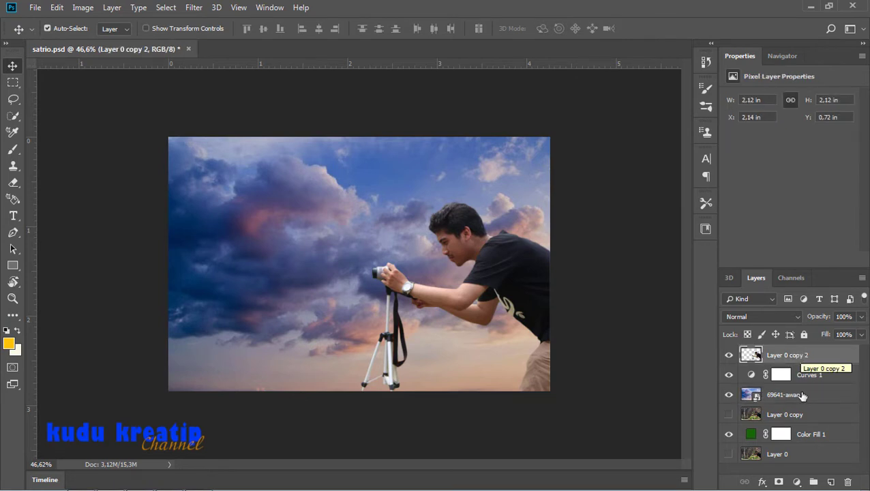
left_click(796, 482)
Step: Add a Curves 2 layer clipped to the man, lowering its RGB highlights and shadows
left_click(791, 321)
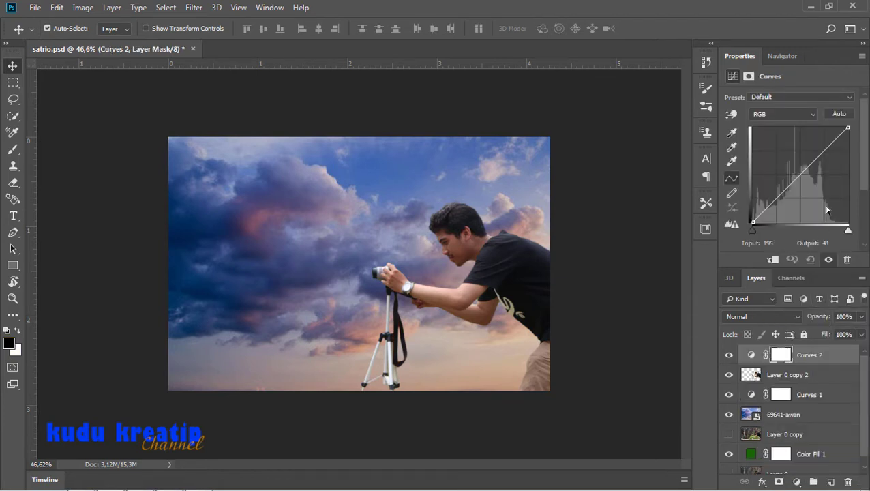
left_click_drag(849, 127, 849, 145)
left_click(773, 260)
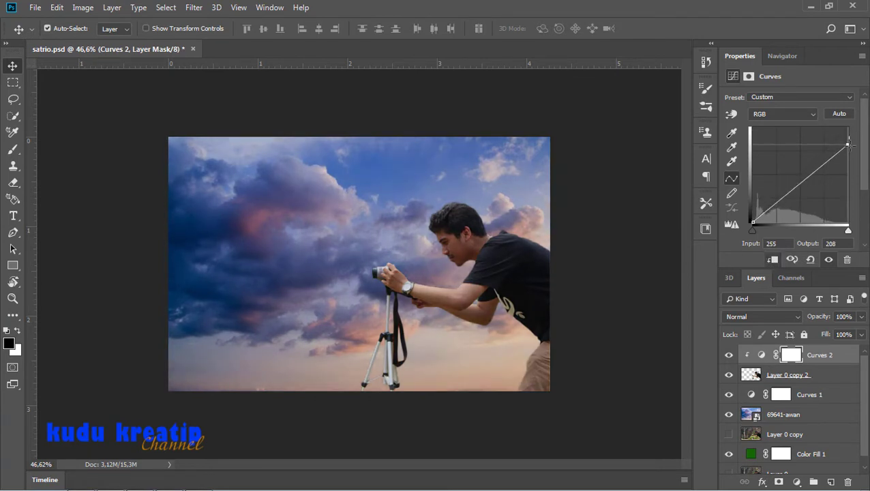
left_click_drag(762, 213, 761, 214)
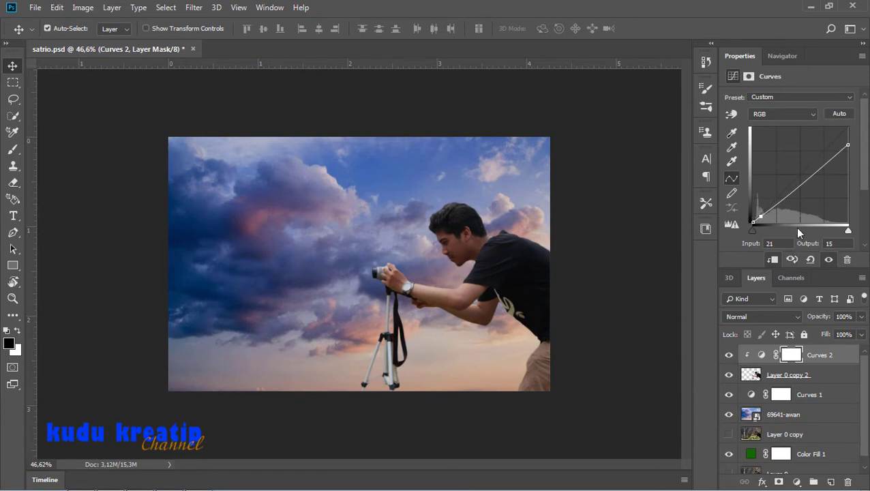
Step: Pull down the Blue curve's highlights and adjust its shadow point
left_click(782, 114)
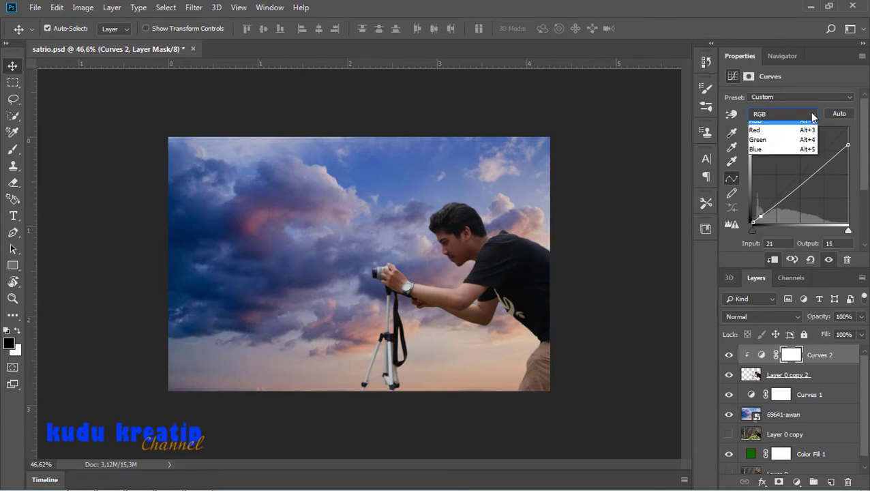
left_click(777, 146)
mouse_move(849, 127)
left_mouse_down()
mouse_move(849, 144)
mouse_move(845, 134)
mouse_move(832, 154)
mouse_move(811, 150)
left_mouse_up()
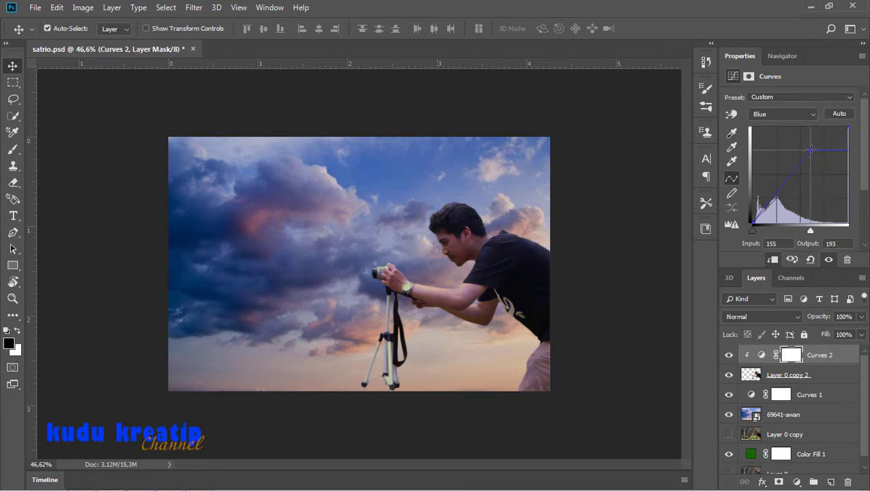
left_click_drag(758, 208, 764, 209)
Step: Lower the Red curve's highlights and shadows, then raise the highlights back slightly
left_click(784, 114)
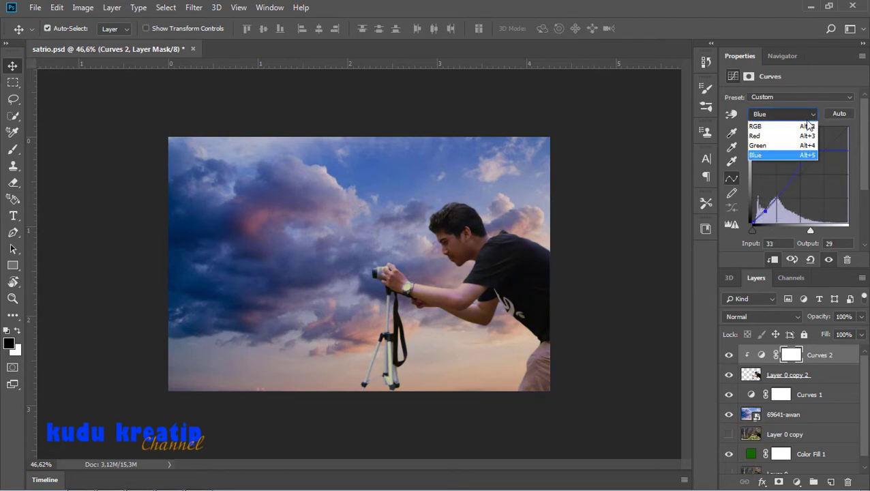
left_click(781, 127)
left_click_drag(848, 127, 845, 155)
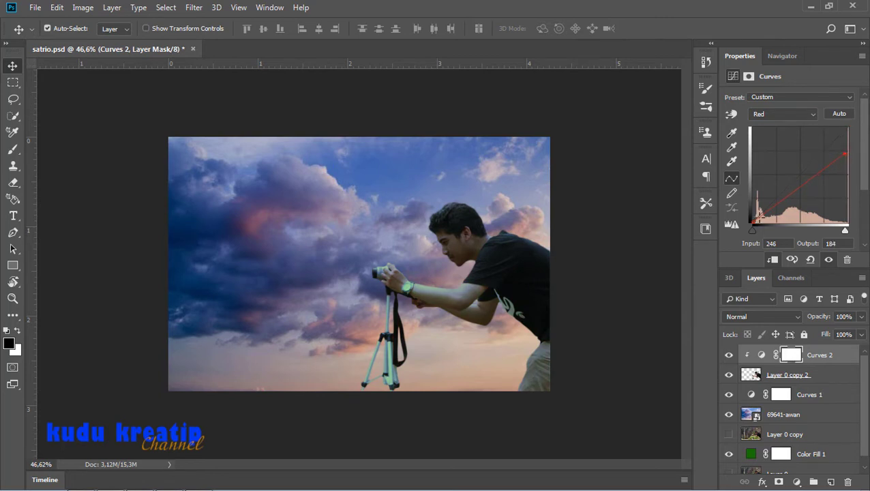
left_click_drag(760, 217, 761, 221)
left_click_drag(845, 152, 841, 141)
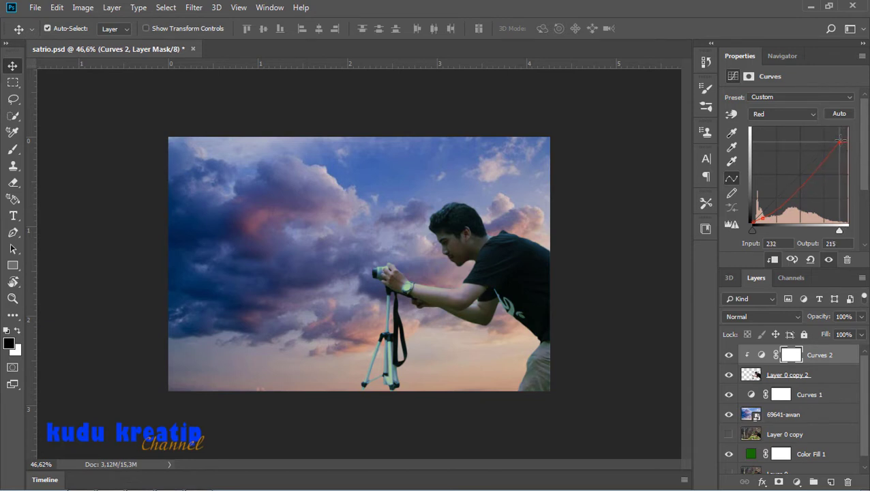
Step: Lower the Green curve's highlights and shadows slightly
left_click(811, 115)
left_click(812, 139)
left_click_drag(848, 128, 853, 140)
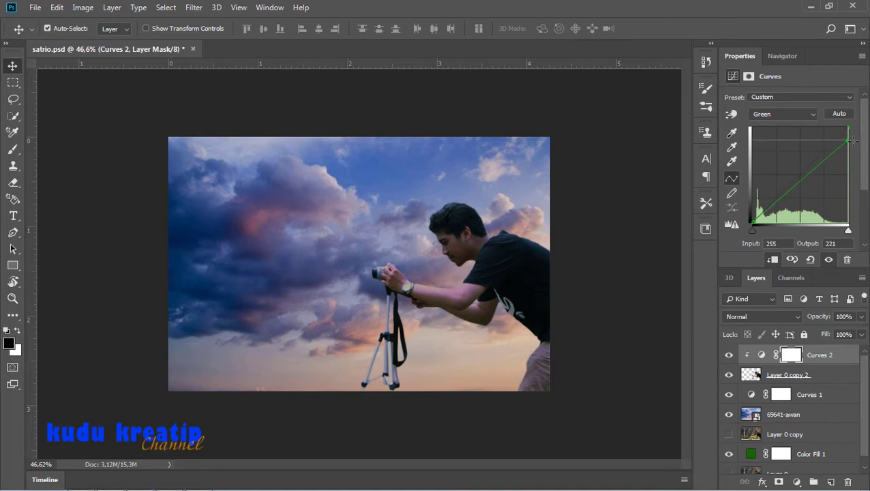
mouse_move(761, 215)
left_mouse_down()
mouse_move(772, 206)
mouse_move(767, 212)
left_mouse_up()
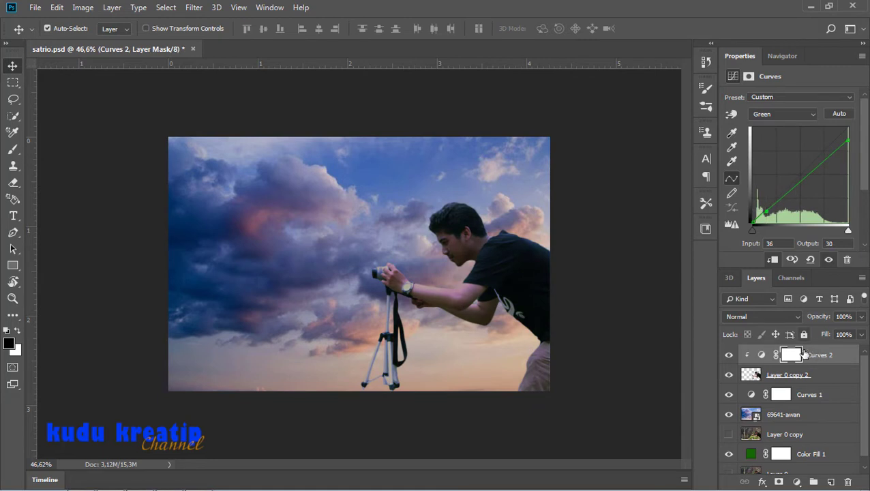
Step: Target the Curves 2 layer mask and set a Soft Round 250 px brush with 22% flow
left_click(791, 354)
left_click(13, 149)
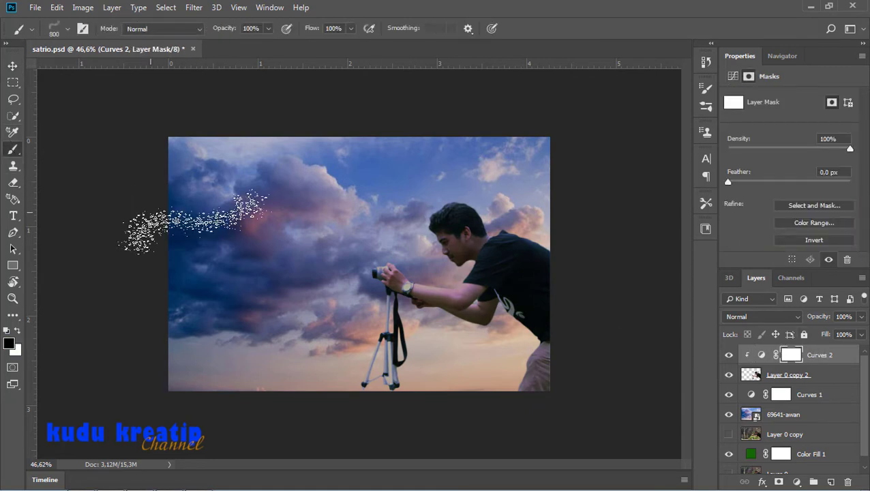
right_click(308, 244)
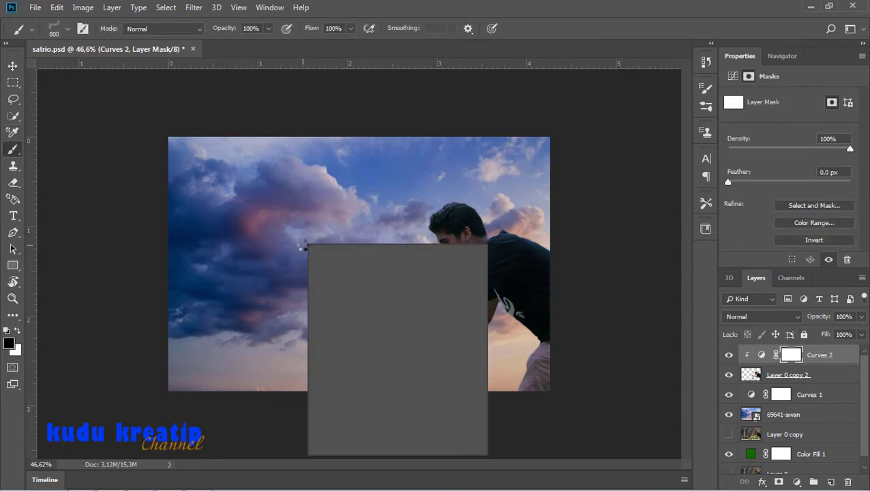
left_click(351, 29)
left_click_drag(304, 46, 306, 45)
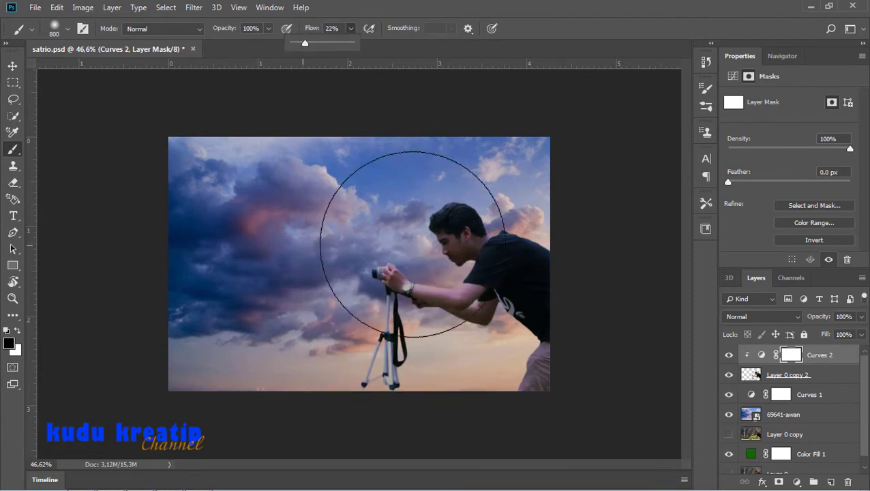
key("bracketleft")
key("bracketleft")
key("bracketleft")
key("bracketleft")
key("bracketleft")
key("bracketleft")
key("bracketleft")
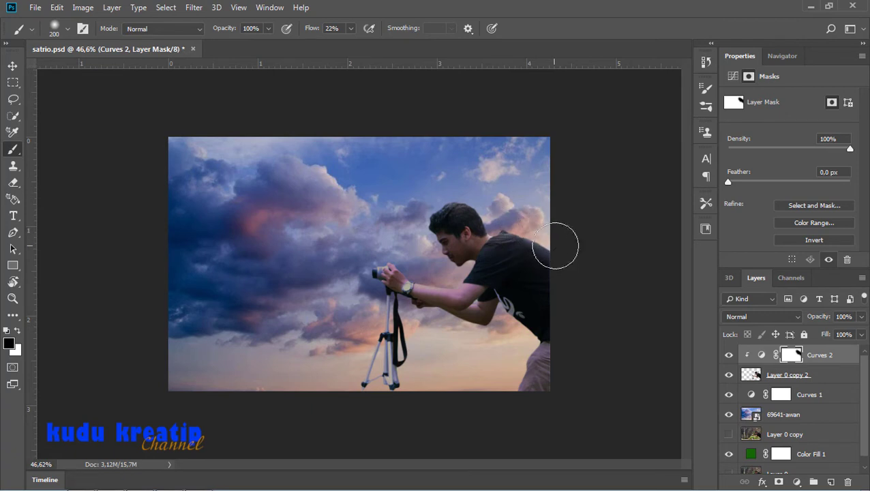
Step: Add a clipped Curves 3 layer with the RGB and Blue curves raised
left_click(792, 484)
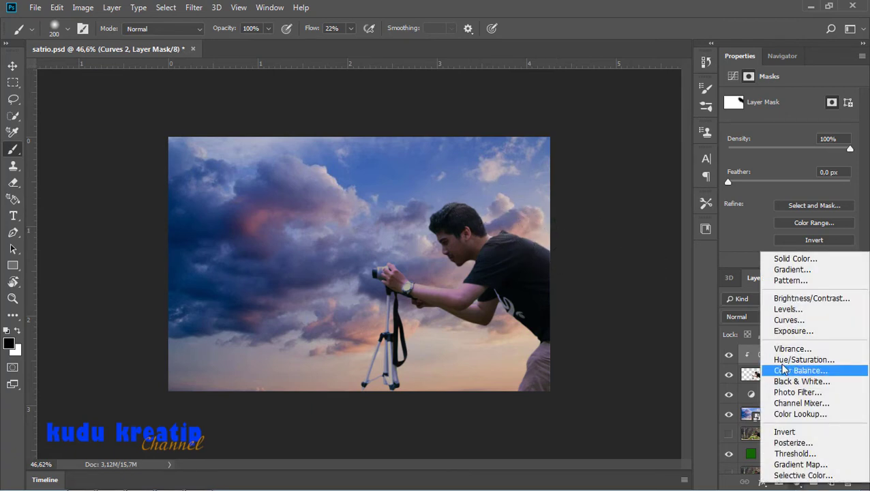
left_click(795, 323)
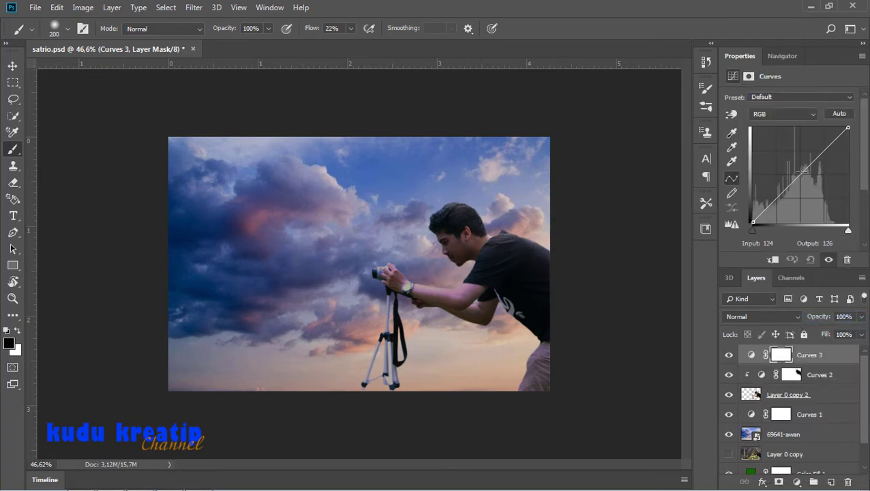
left_click_drag(805, 171, 790, 162)
left_click(773, 259)
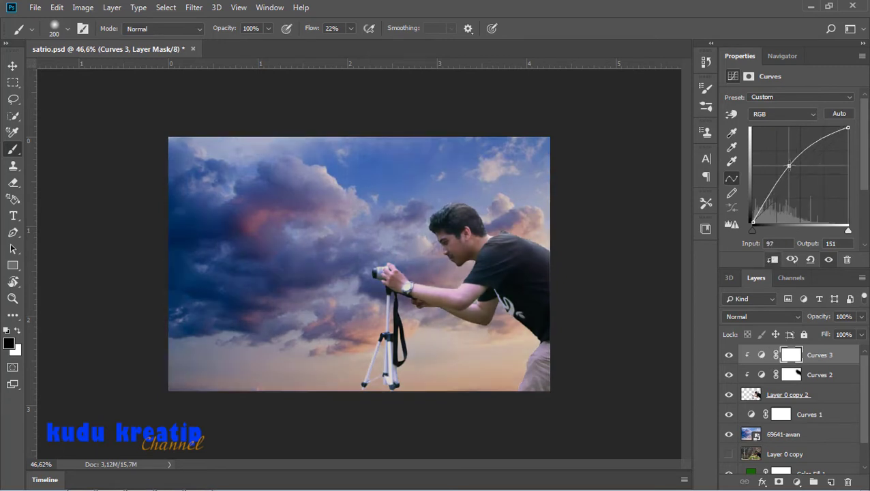
left_click(791, 114)
left_click(767, 154)
mouse_move(813, 161)
left_mouse_down()
mouse_move(784, 158)
mouse_move(784, 147)
left_mouse_up()
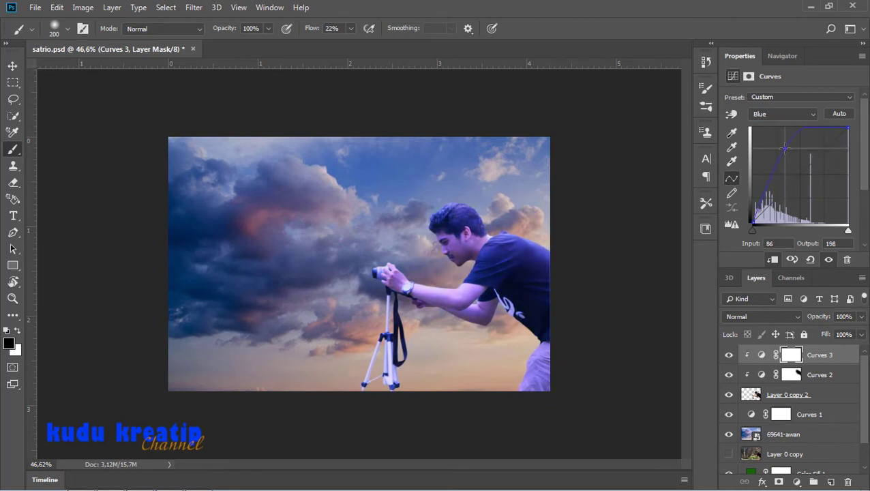
Step: Raise the red highlights, darken the red shadows, and flatten the green curve's top
left_click(813, 116)
left_click(784, 130)
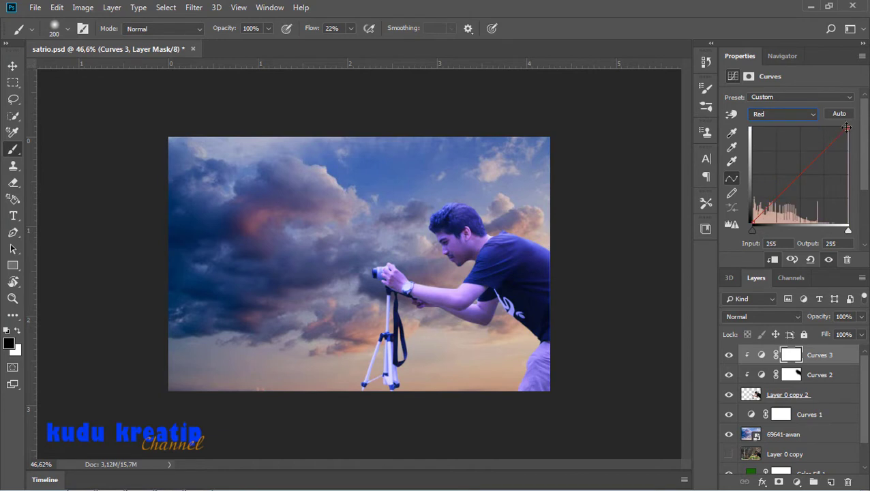
left_click_drag(822, 152, 831, 156)
left_click_drag(781, 202, 759, 219)
left_click(784, 114)
left_click(770, 133)
mouse_move(848, 128)
left_mouse_down()
mouse_move(813, 144)
mouse_move(821, 140)
left_mouse_up()
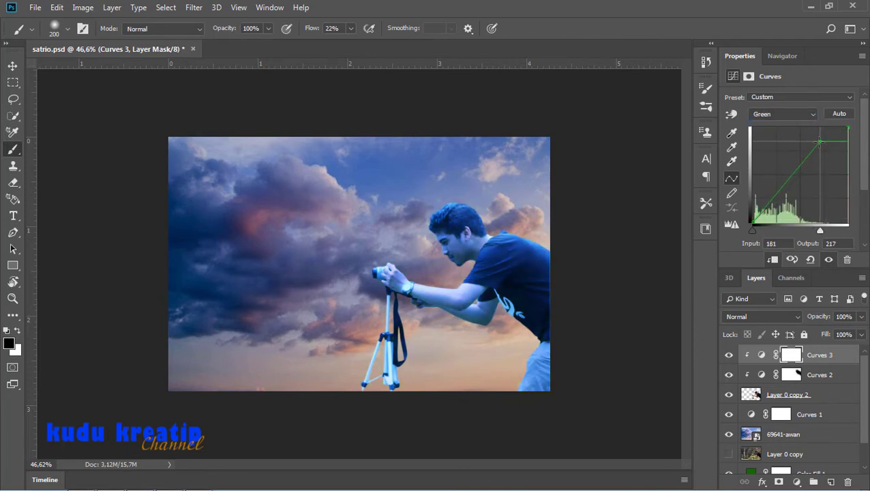
left_click(754, 220)
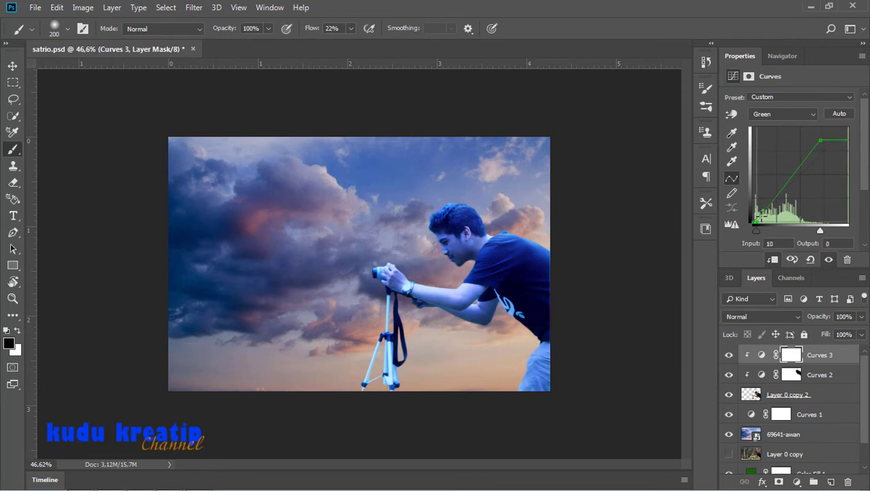
left_click_drag(754, 220, 756, 219)
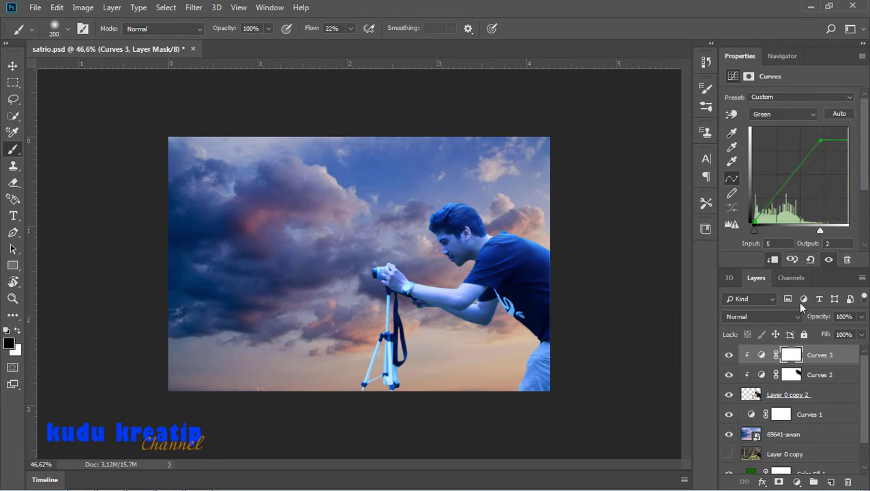
Step: Invert the Curves 3 mask and paint blue light onto the head and shoulder, avoiding the face
left_click(790, 359)
key("ctrl+i")
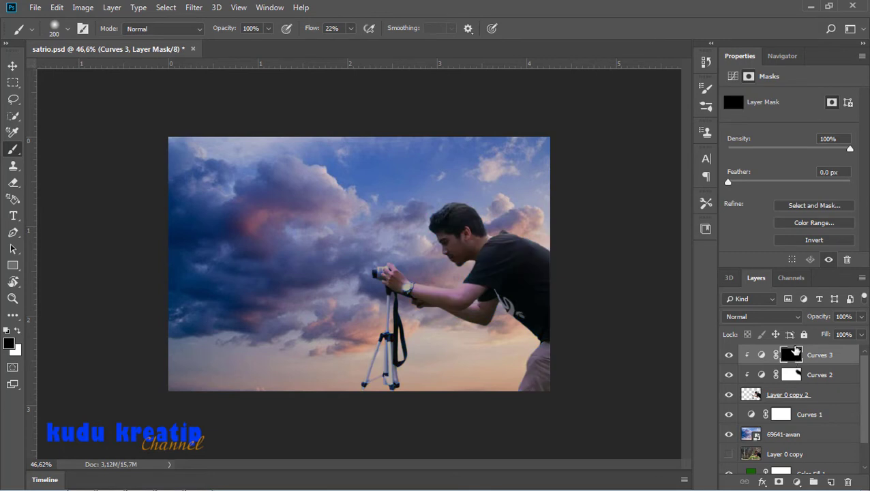
key("x")
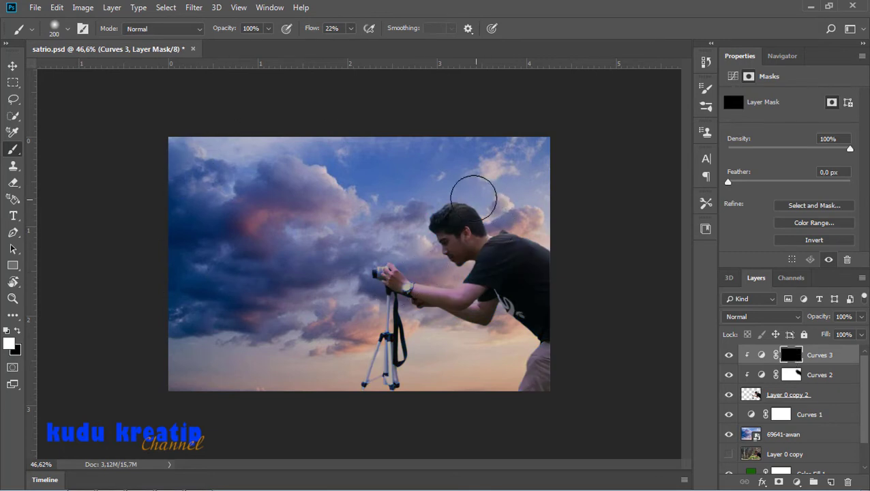
mouse_move(576, 239)
left_mouse_down()
mouse_move(547, 240)
mouse_move(559, 272)
mouse_move(514, 218)
mouse_move(559, 251)
mouse_move(486, 195)
mouse_move(478, 205)
mouse_move(491, 215)
left_mouse_up()
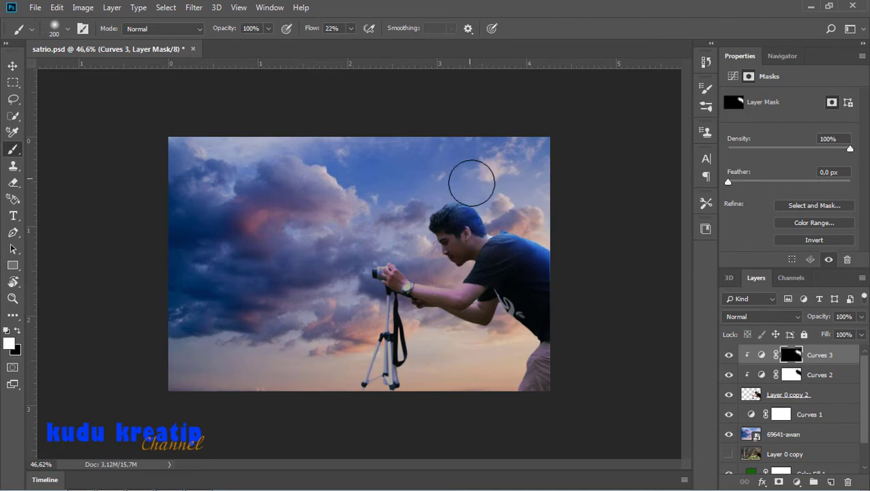
key("x")
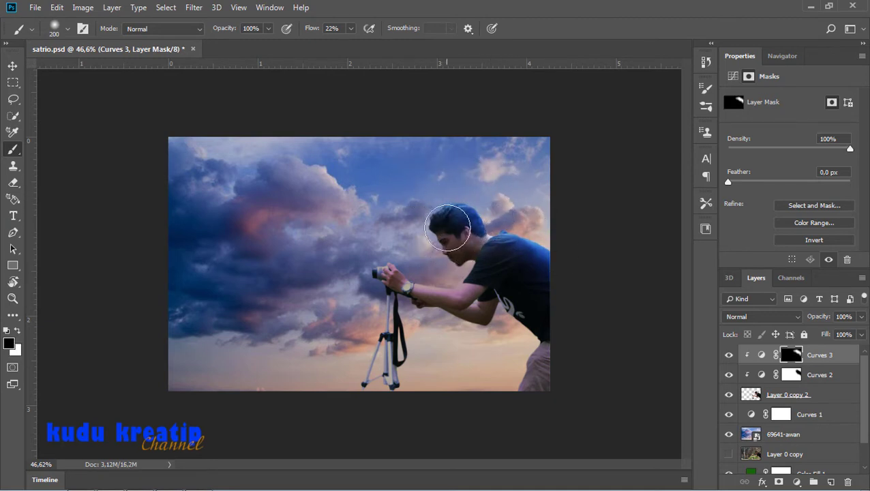
left_click_drag(464, 230, 440, 243)
key("x")
mouse_move(521, 204)
left_mouse_down()
mouse_move(546, 236)
mouse_move(556, 227)
mouse_move(515, 194)
mouse_move(561, 232)
mouse_move(515, 201)
left_mouse_up()
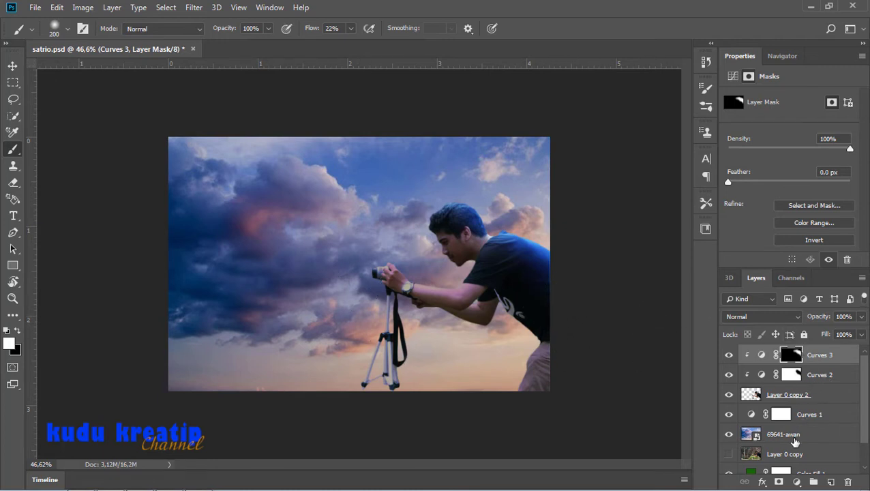
Step: Add a Curves 4 layer clipped with Ctrl+Alt+G, raising RGB and cutting blue highlights
left_click(796, 482)
left_click(791, 321)
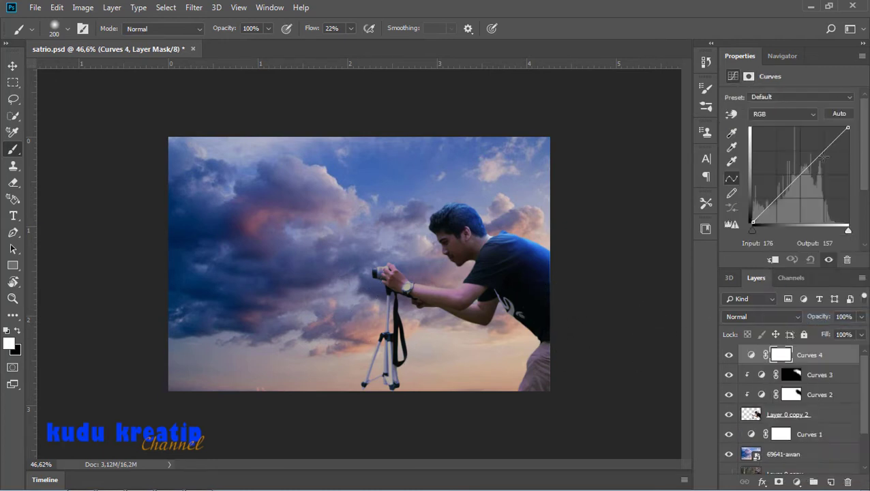
left_click_drag(821, 154, 797, 141)
key("ctrl+alt+g")
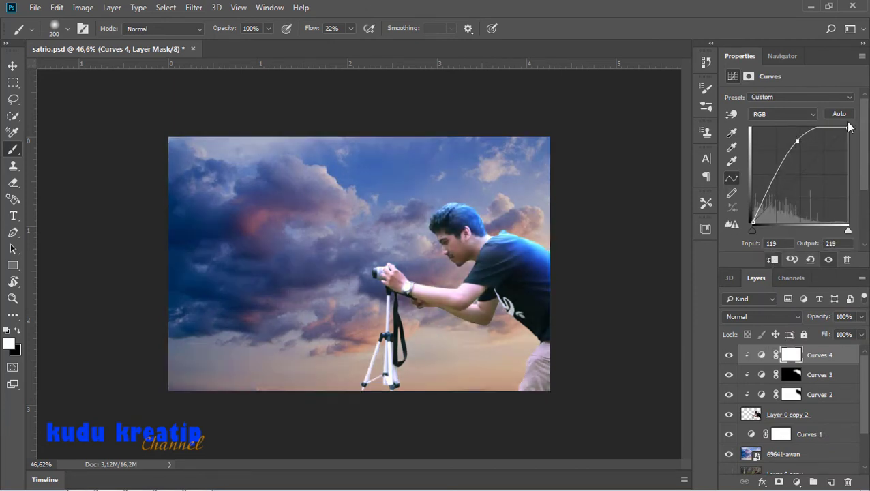
left_click(812, 115)
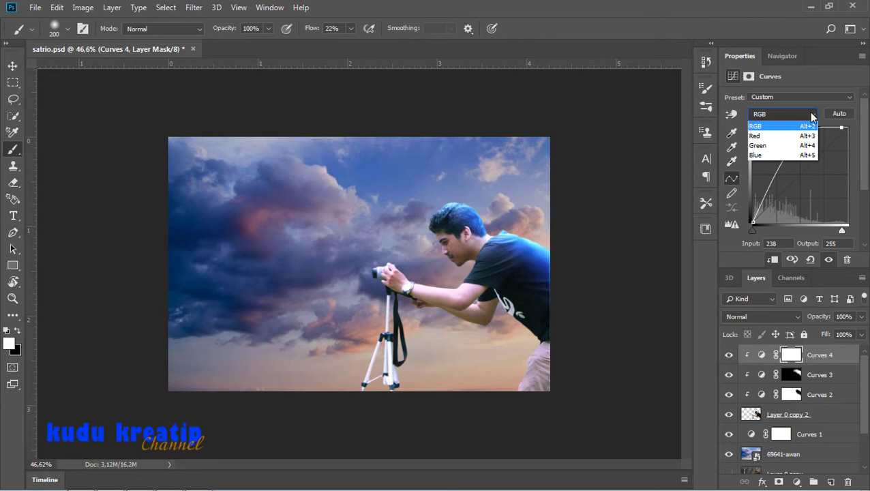
left_click(784, 156)
mouse_move(848, 130)
left_mouse_down()
mouse_move(797, 150)
mouse_move(831, 185)
left_mouse_up()
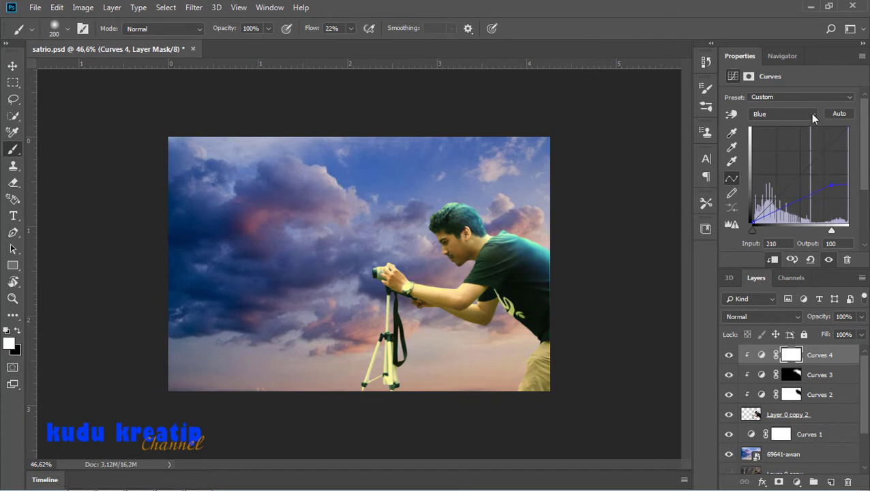
Step: Raise the red midtones and lower the green highlights for a warm golden tone
left_click(784, 114)
left_click(771, 130)
left_click_drag(828, 154, 789, 141)
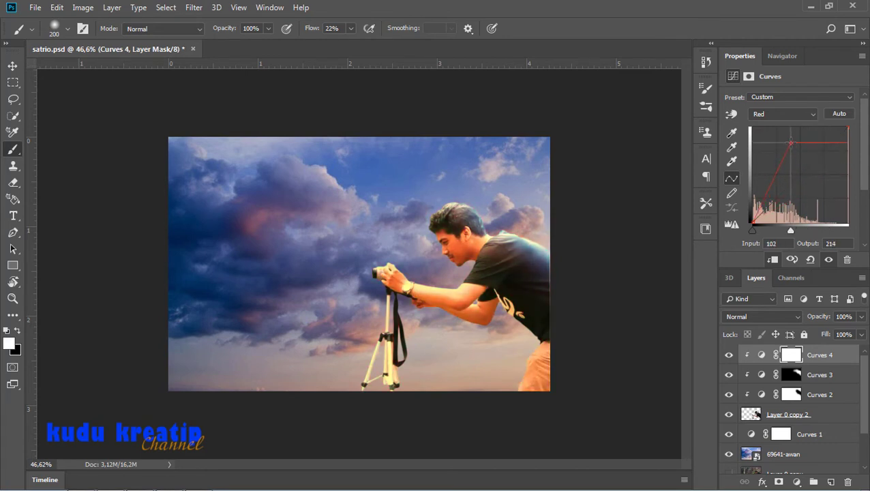
left_click(783, 114)
left_click(770, 140)
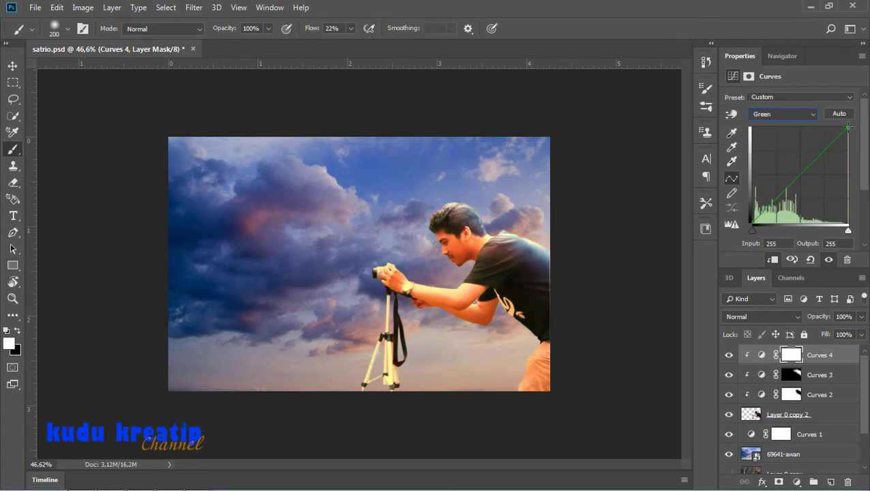
mouse_move(847, 128)
left_mouse_down()
mouse_move(804, 171)
mouse_move(793, 167)
mouse_move(808, 151)
left_mouse_up()
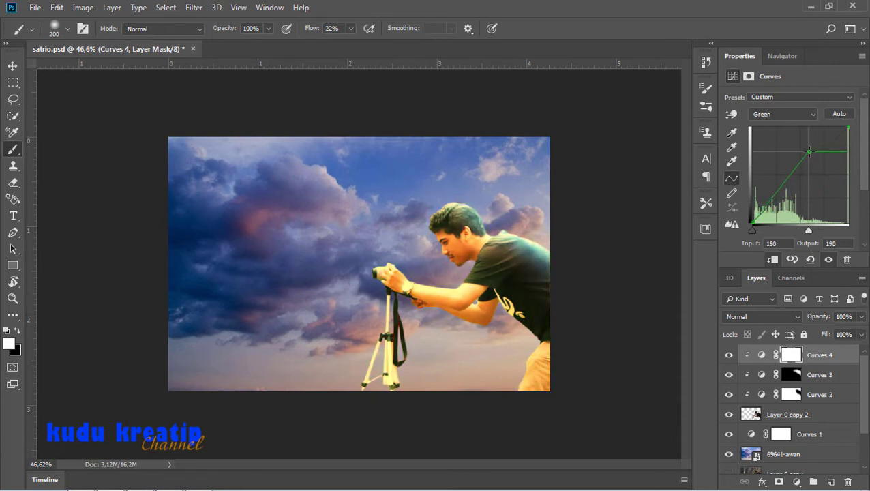
left_click(792, 356)
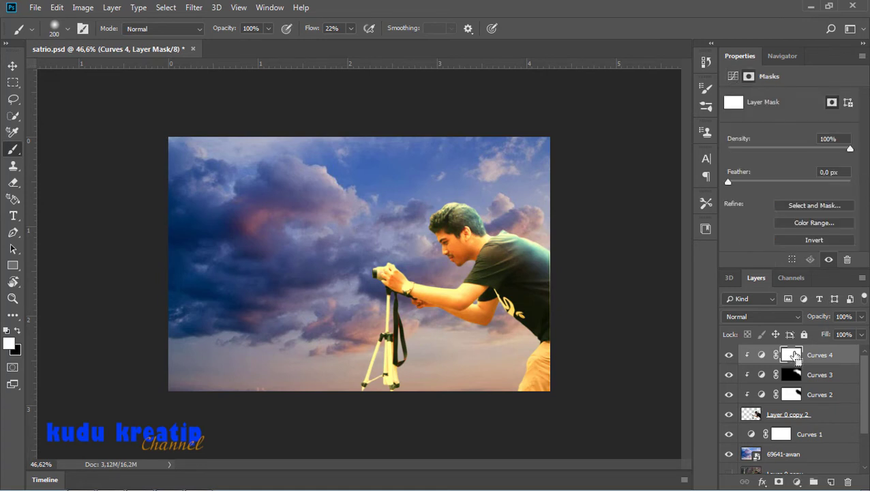
Step: Fill the Curves 4 mask black and paint warm light along the man's right edge, shoulder and head
key("ctrl+i")
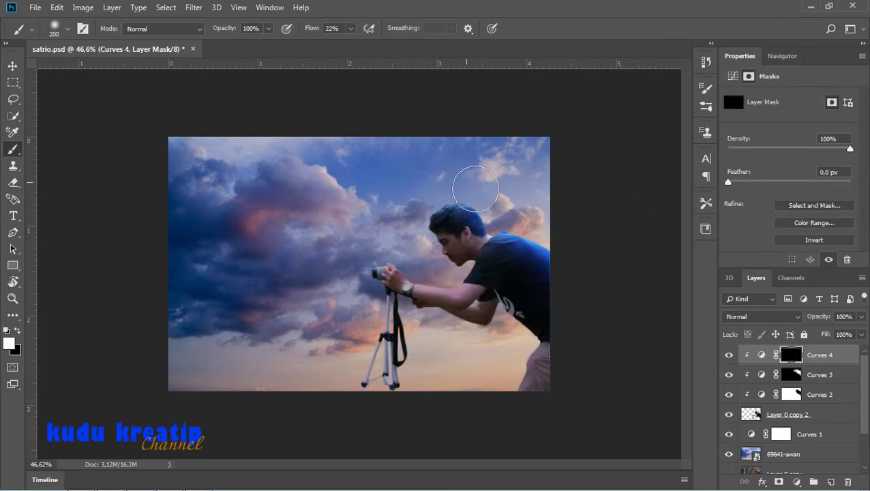
left_click_drag(475, 188, 565, 236)
mouse_move(521, 206)
left_mouse_down()
mouse_move(476, 181)
mouse_move(495, 208)
mouse_move(543, 235)
left_mouse_up()
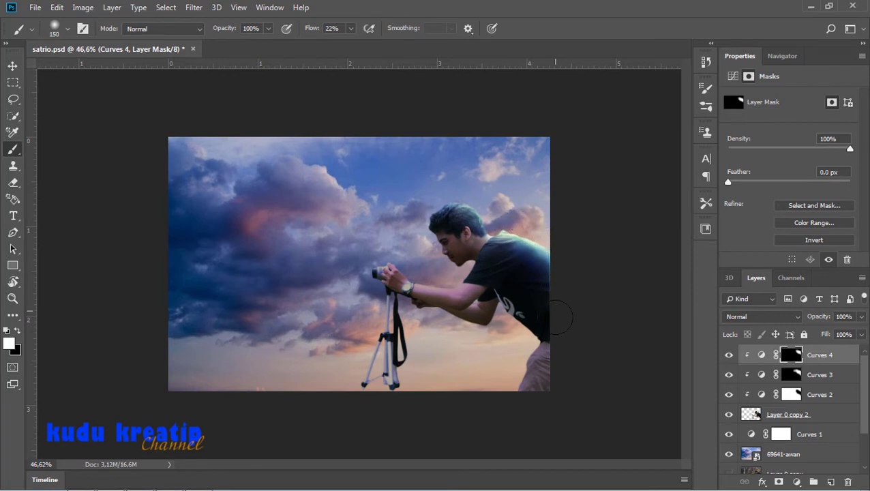
mouse_move(557, 316)
left_mouse_down()
mouse_move(511, 210)
mouse_move(489, 186)
mouse_move(532, 192)
mouse_move(511, 187)
mouse_move(522, 183)
left_mouse_up()
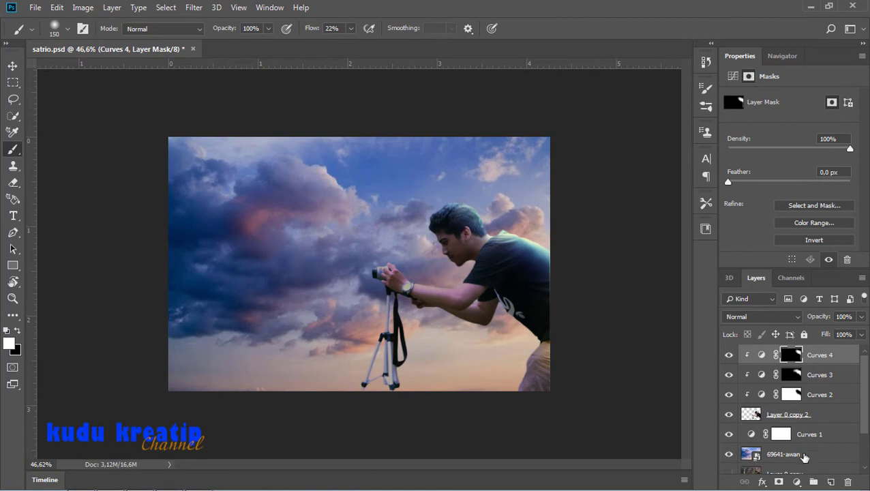
left_click(796, 482)
Step: Add a Curves 5 layer clipped to the man, dropping the top point to 152 and lowering the shadows
left_click(778, 319)
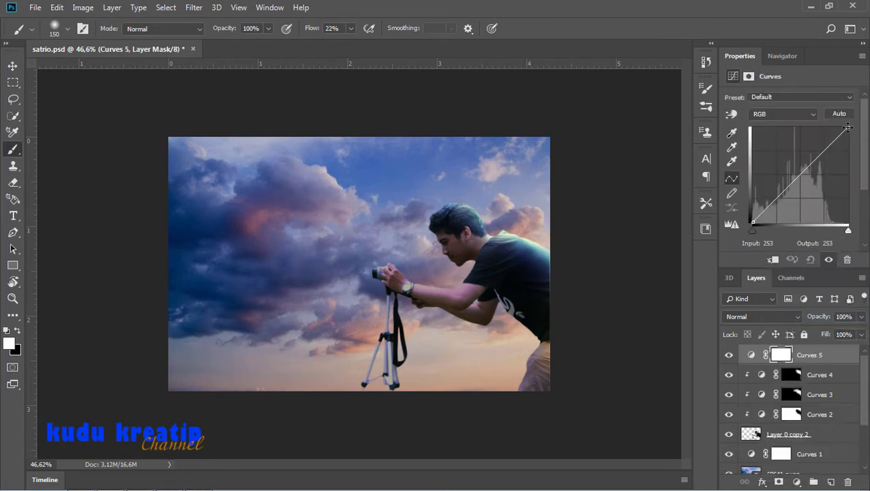
left_click(773, 259)
left_click_drag(848, 127, 847, 166)
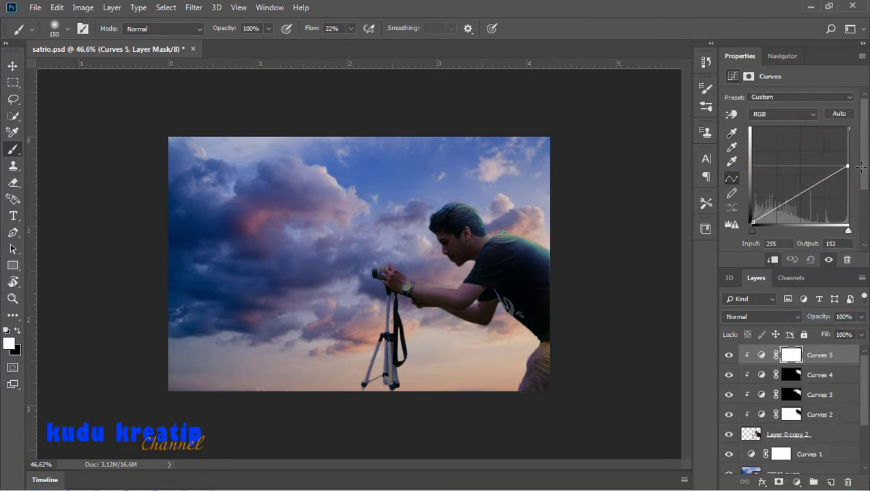
left_click_drag(769, 210, 770, 214)
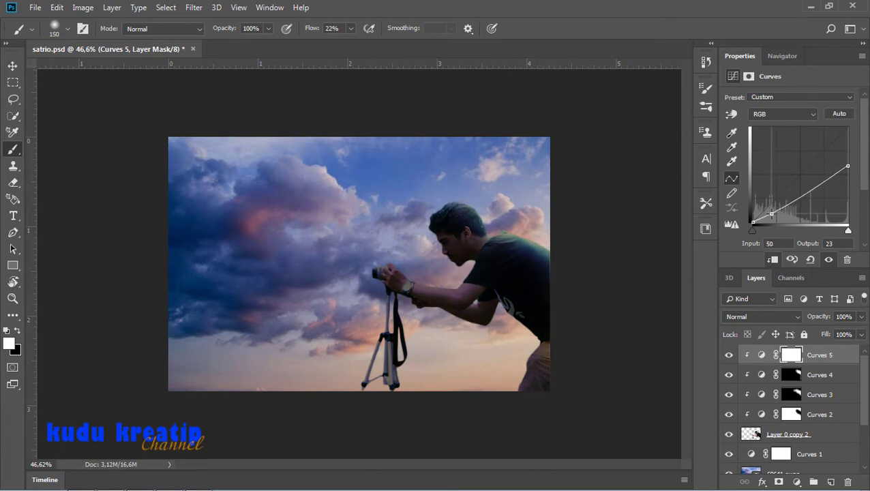
key("ctrl+2")
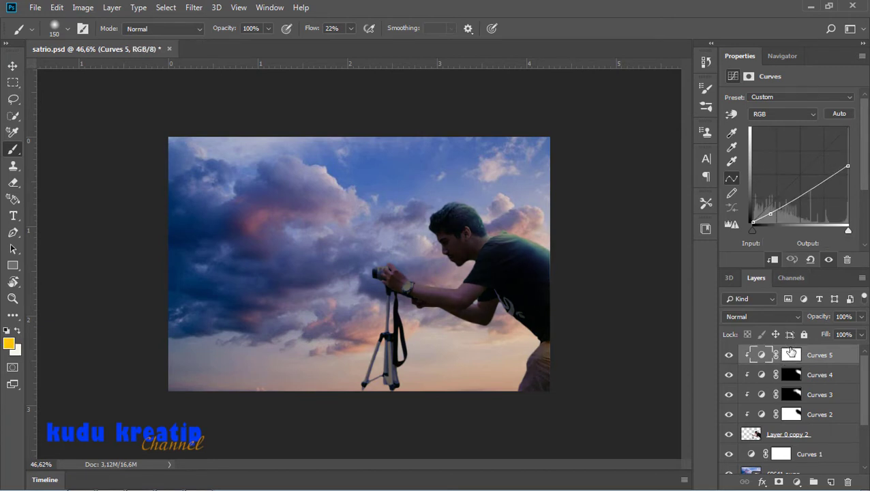
Step: Fill the Curves 5 mask black to hide its darkening, and shrink the brush
left_click(789, 355)
key("d")
key("ctrl+i")
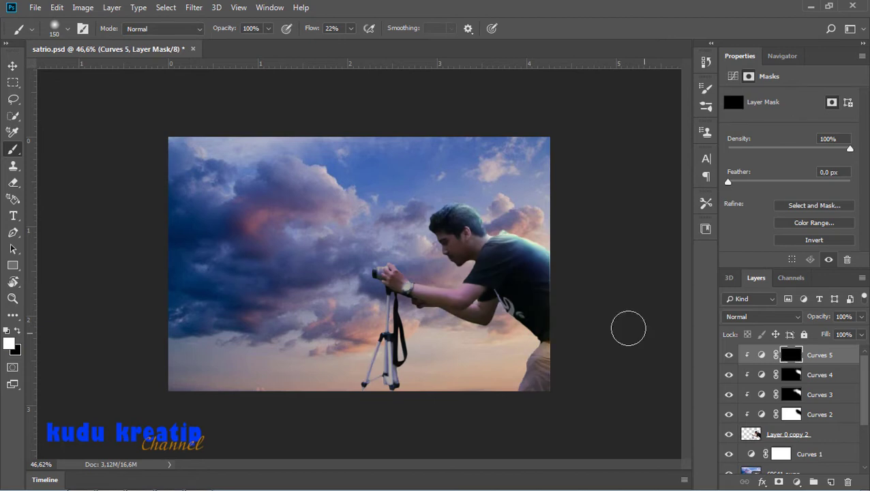
key("bracketleft")
key("bracketleft")
key("bracketleft")
scroll(496, 273, "up", 2)
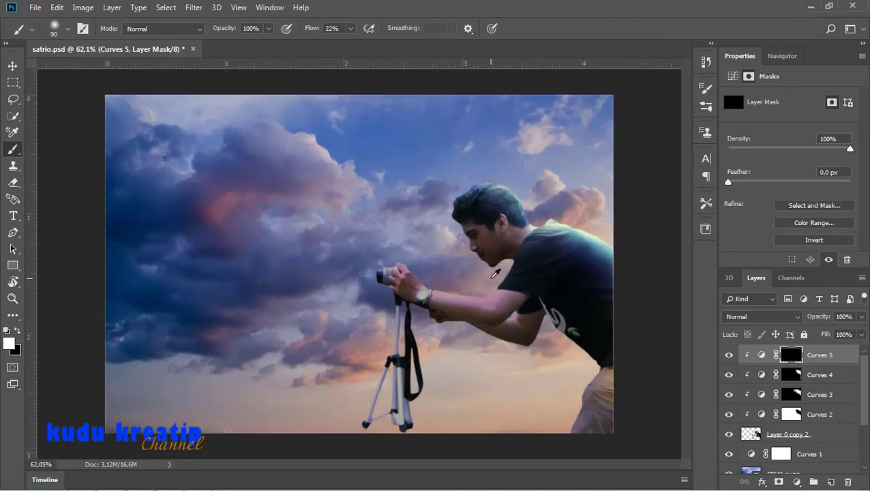
scroll(415, 287, "up", 1)
key("bracketleft")
key("bracketleft")
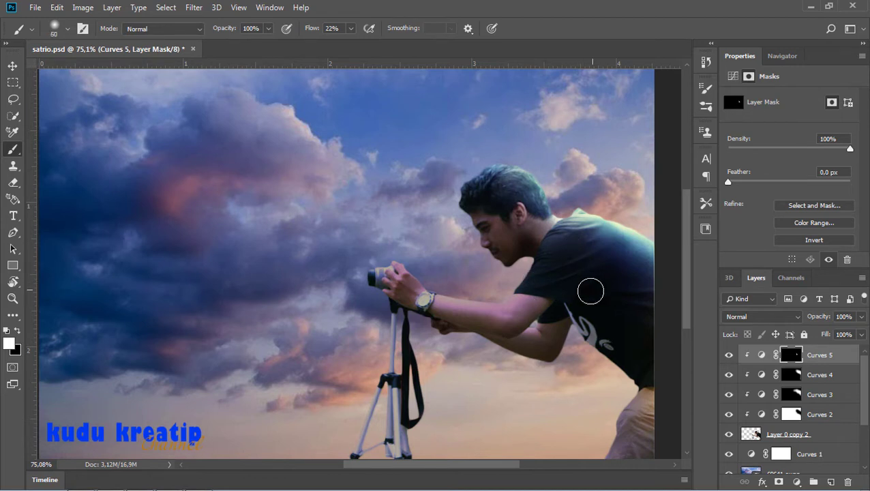
Step: Paint white shadow on the mask over the shirt, under the forearm and along the trouser edge
key("bracketright")
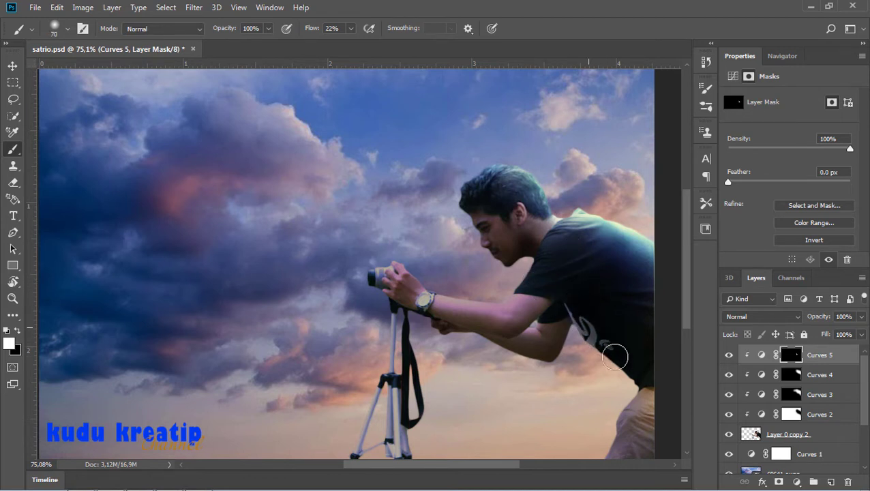
left_click_drag(614, 357, 600, 280)
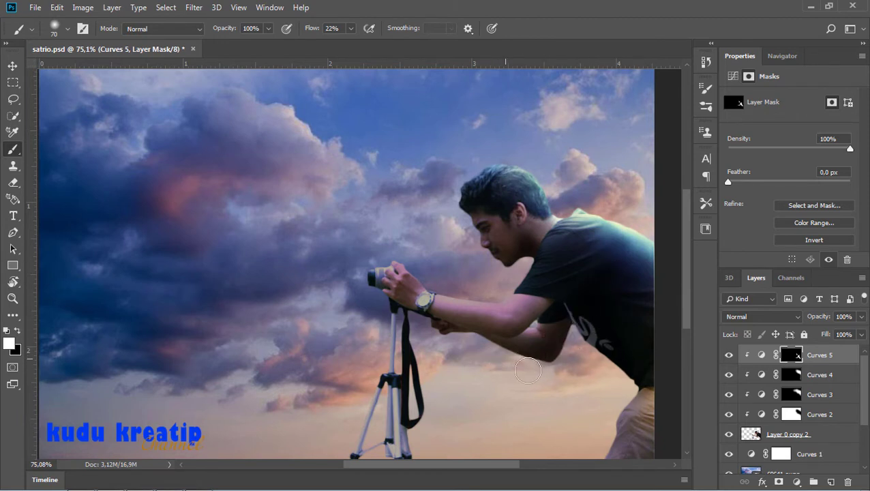
mouse_move(528, 371)
left_mouse_down()
mouse_move(516, 341)
mouse_move(483, 338)
left_mouse_up()
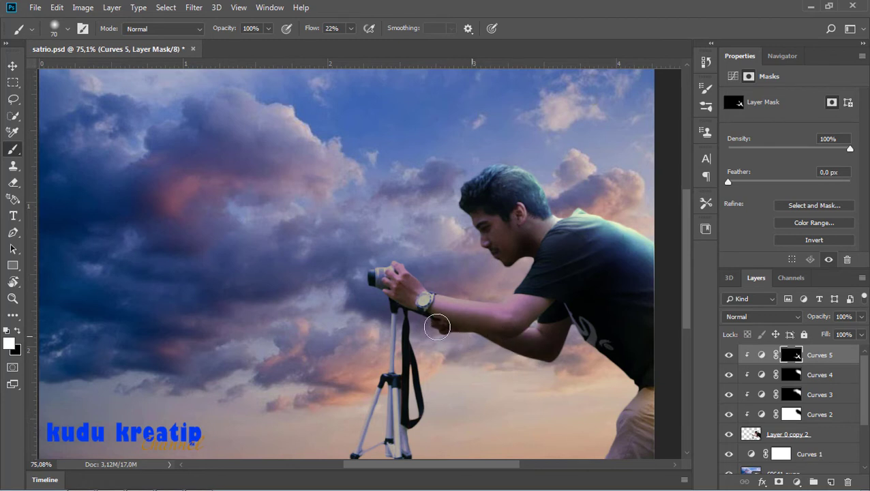
scroll(515, 350, "down", 1)
scroll(505, 341, "down", 1, "alt")
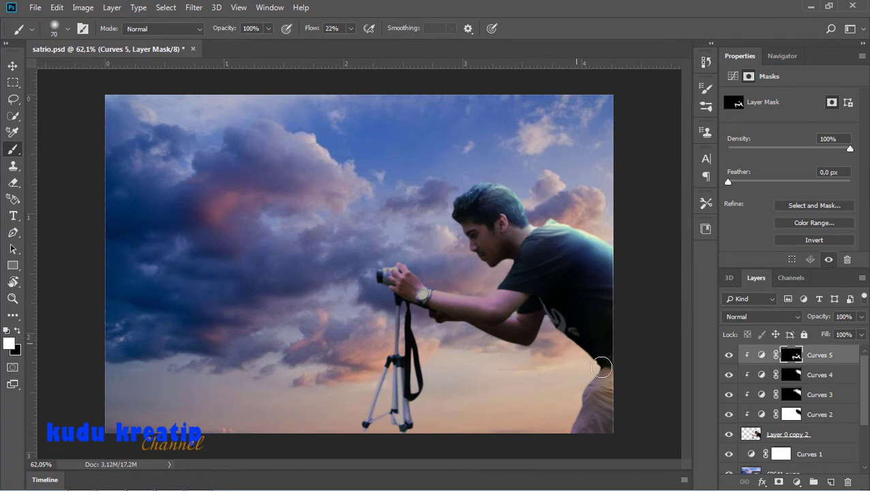
left_click_drag(601, 367, 596, 370)
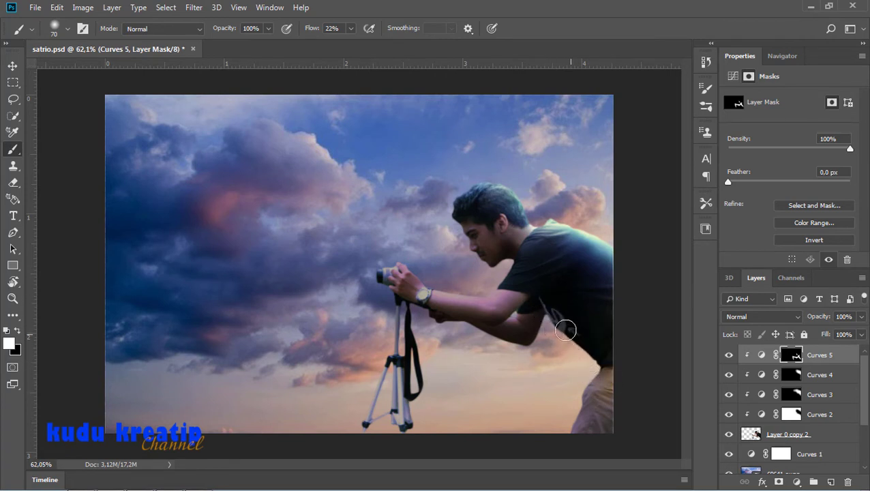
key("bracketright")
key("bracketright")
key("bracketright")
left_click(820, 356)
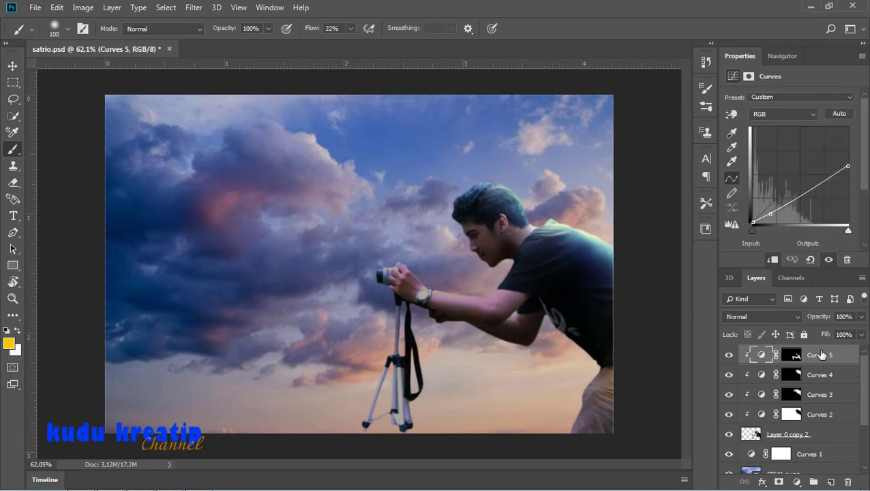
Step: Set Curves 5's Blend If so it skips the darkest underlying tones
double_click(821, 356)
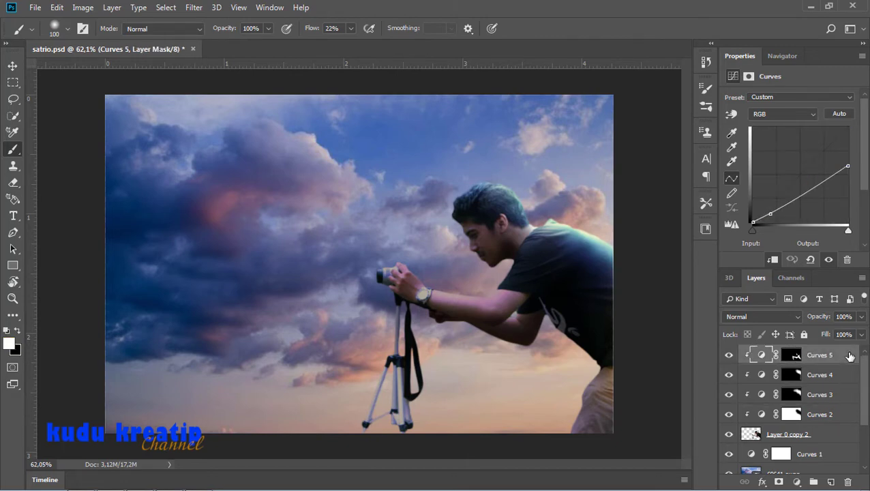
double_click(852, 359)
mouse_move(408, 115)
left_mouse_down()
mouse_move(595, 149)
mouse_move(745, 136)
left_mouse_up()
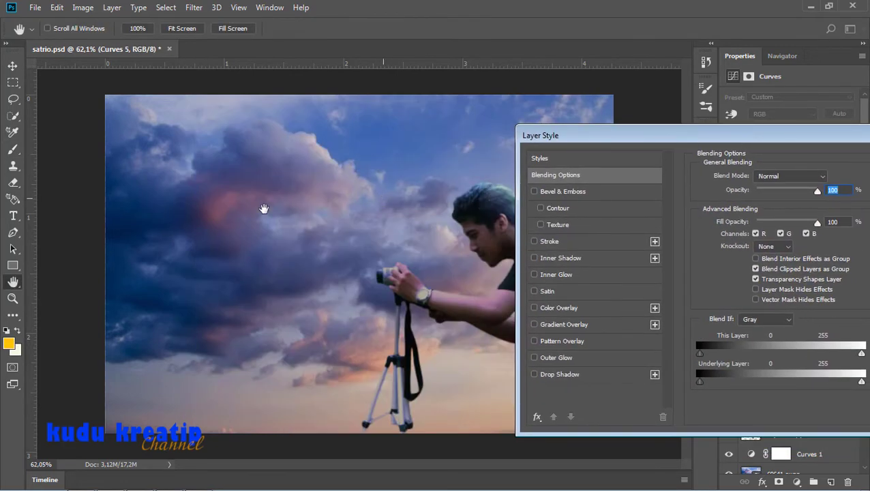
mouse_move(665, 141)
left_mouse_down()
mouse_move(456, 293)
mouse_move(786, 140)
mouse_move(768, 125)
left_mouse_up()
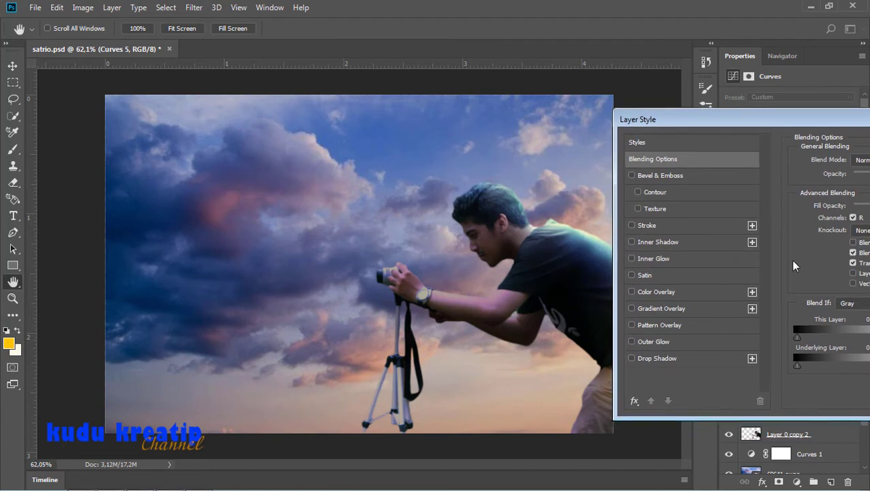
left_click_drag(797, 369, 840, 369)
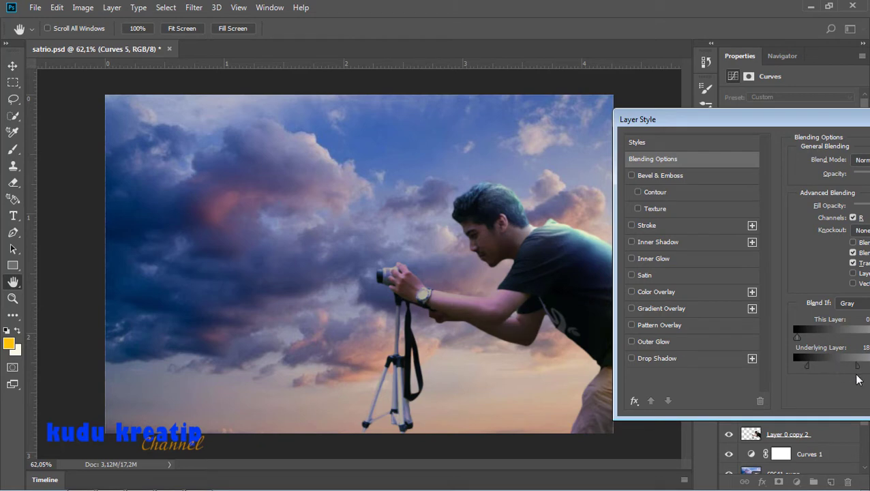
mouse_move(794, 119)
left_mouse_down()
mouse_move(662, 152)
mouse_move(535, 169)
left_mouse_up()
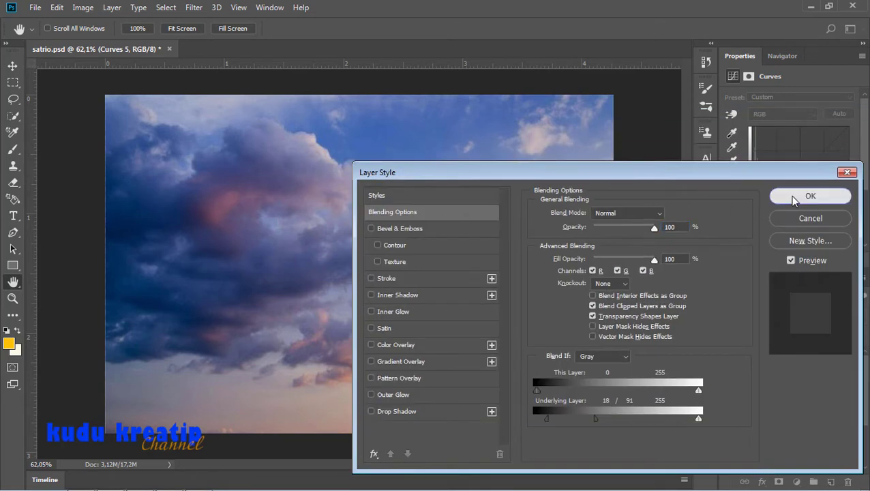
left_click(811, 194)
Step: Give Curves 4 a Blend If underlying black-slider setting so dark tones show through smoothly
double_click(832, 384)
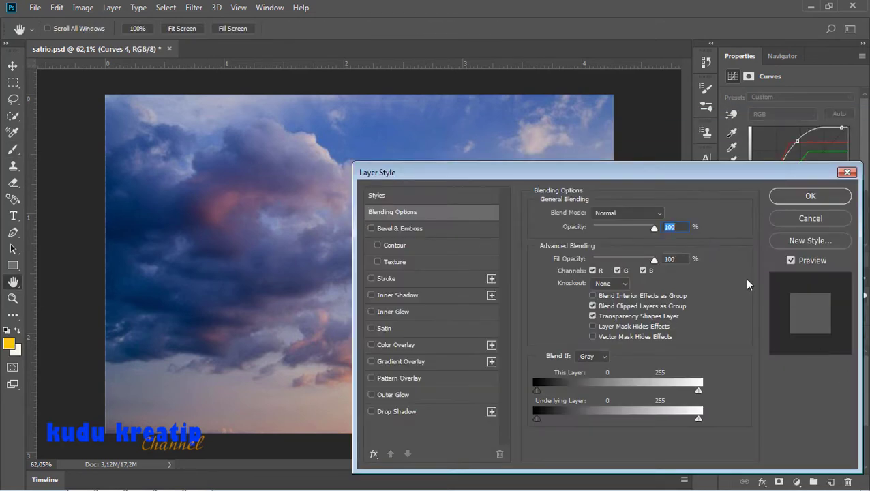
mouse_move(682, 169)
left_mouse_down()
mouse_move(866, 158)
mouse_move(859, 167)
left_mouse_up()
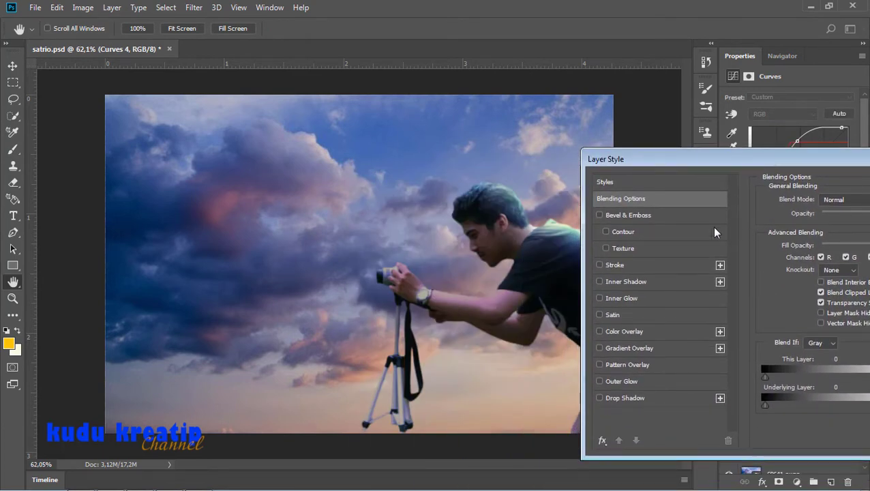
key("b")
key("Escape")
key("f")
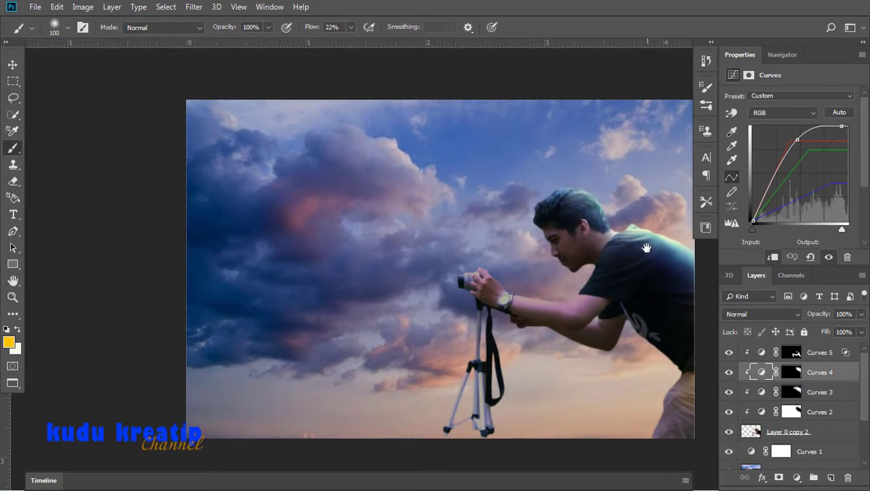
left_click_drag(643, 247, 472, 229)
double_click(846, 374)
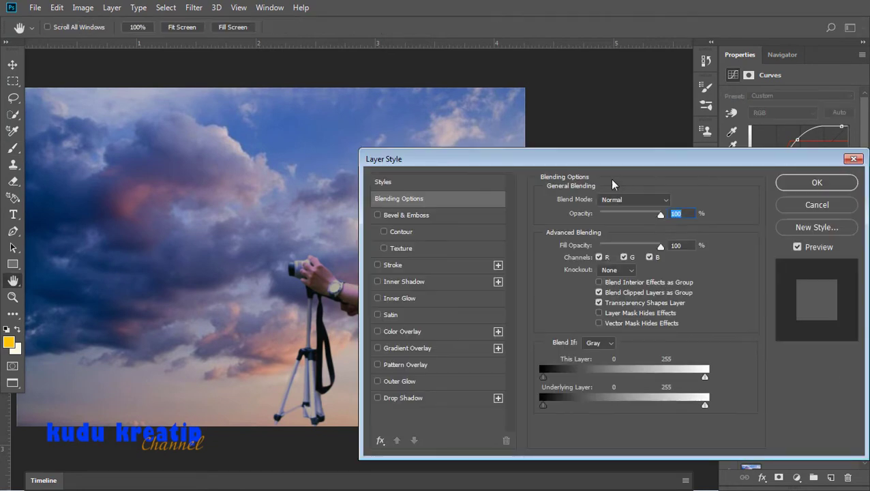
left_click_drag(540, 155, 700, 136)
mouse_move(708, 380)
left_mouse_down()
mouse_move(765, 382)
mouse_move(689, 374)
left_mouse_up()
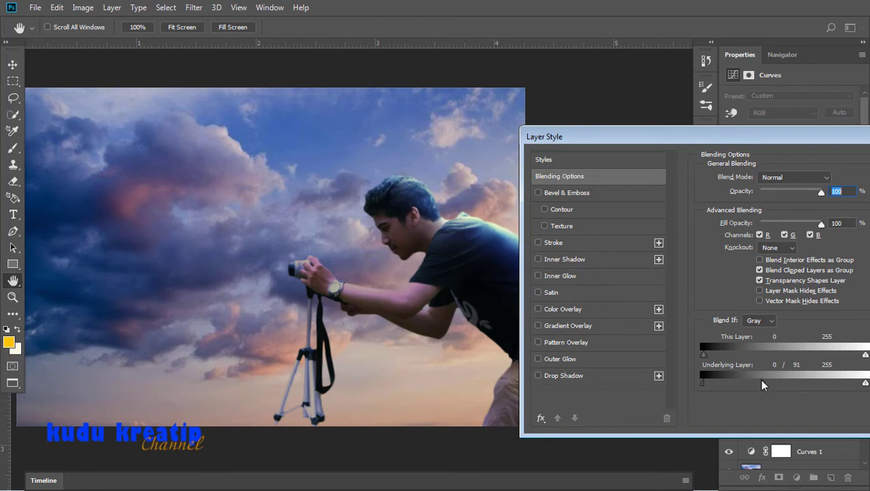
mouse_move(683, 135)
left_mouse_down()
mouse_move(799, 152)
mouse_move(481, 146)
mouse_move(631, 141)
mouse_move(678, 123)
mouse_move(532, 128)
left_mouse_up()
left_click(777, 171)
Step: Split Curves 3's Blend If underlying shadow slider at 0/65 for a soft transition
left_click(848, 394)
double_click(849, 394)
mouse_move(618, 375)
left_mouse_down()
mouse_move(673, 375)
mouse_move(616, 374)
left_mouse_up()
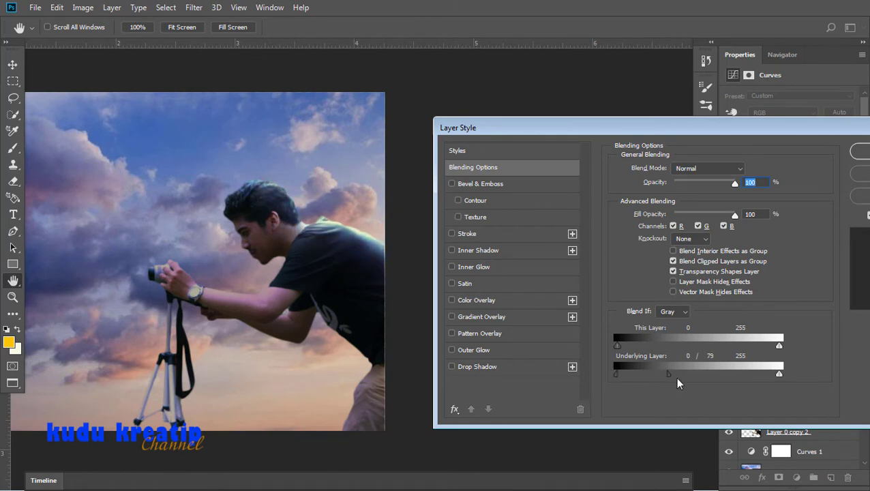
left_click_drag(671, 377, 660, 375)
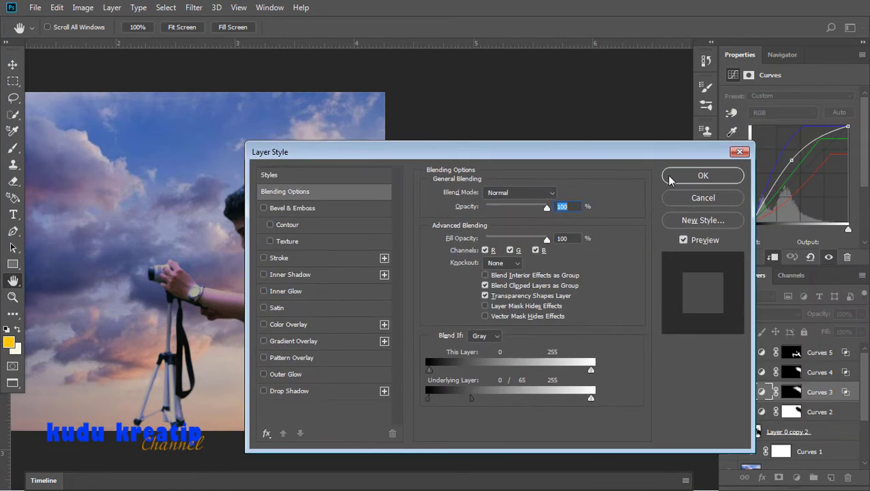
left_click(671, 171)
key("ctrl+plus")
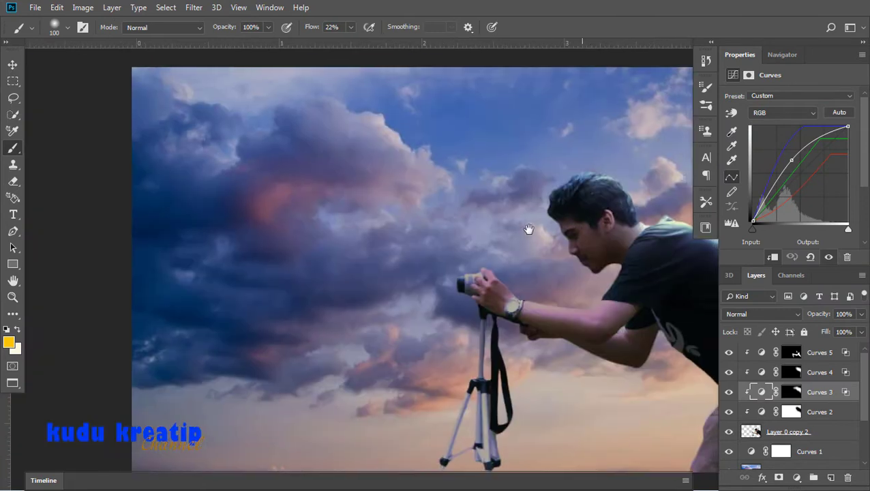
scroll(528, 229, "right", 3)
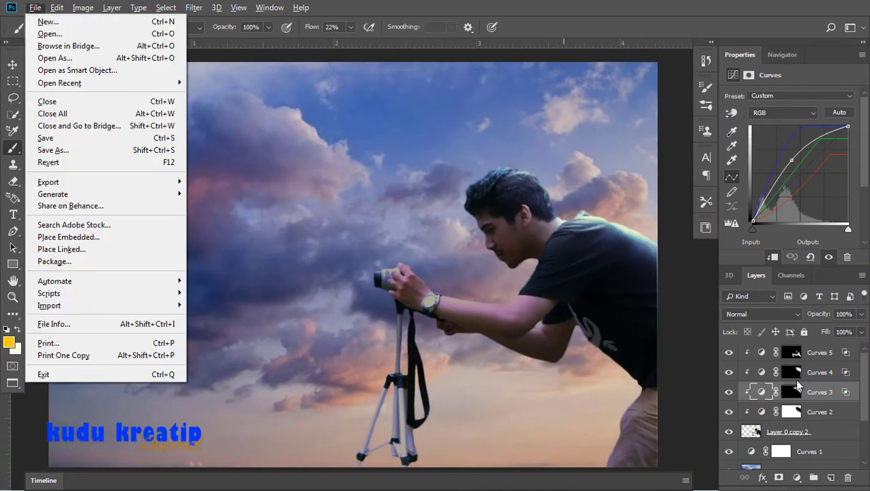
Step: Group Curves 5 through Layer 0 copy 2 and name the group 'people'
left_click(791, 352)
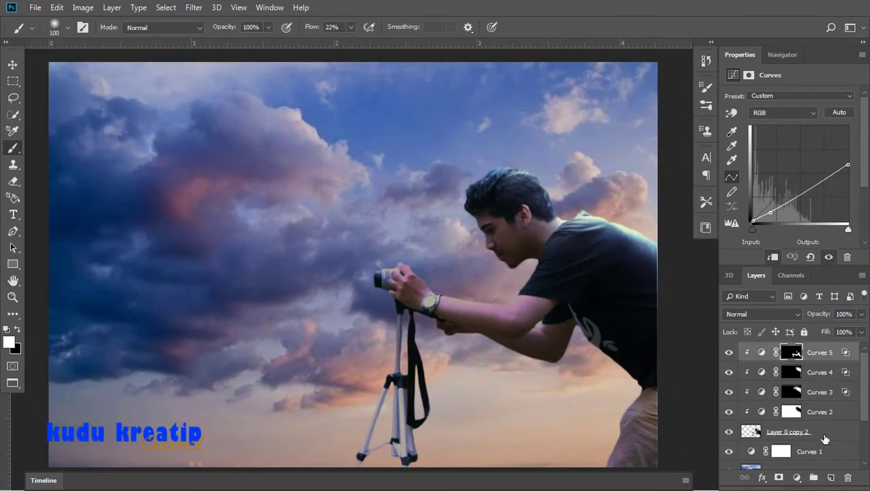
left_click(825, 437)
key("ctrl+g")
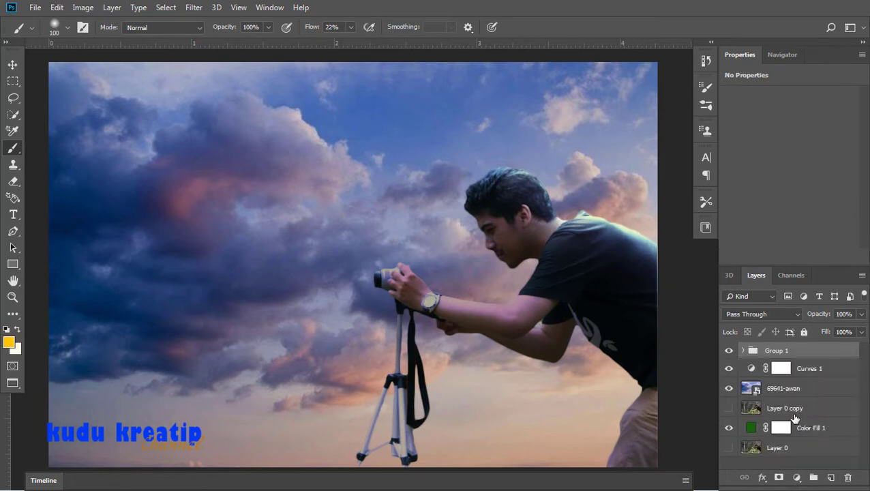
double_click(777, 351)
type("people")
key("Return")
Step: Place the 1919.png_300 cloud image as an embedded layer
key("alt+f")
key("l")
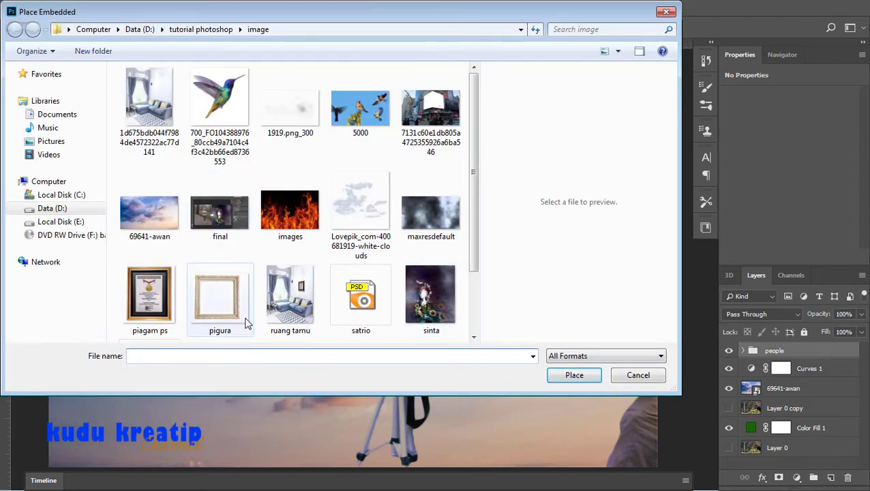
double_click(291, 109)
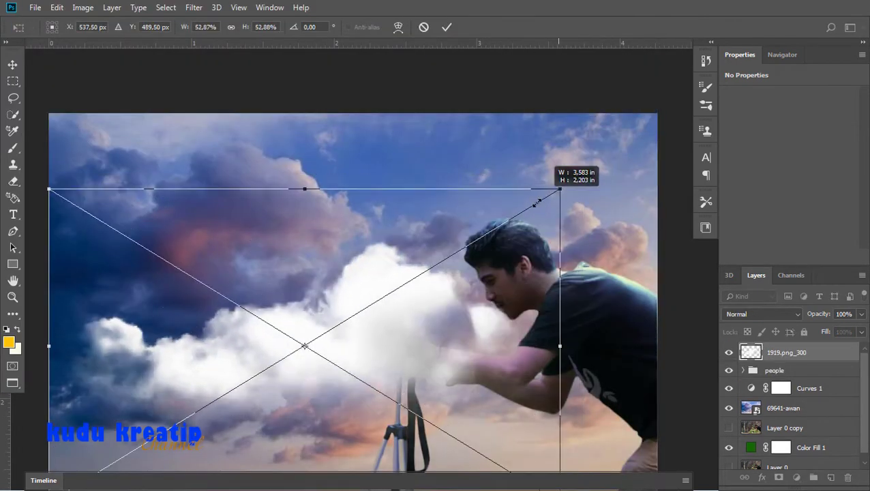
Step: Resize the clouds and position them beneath the man
left_click_drag(658, 79, 453, 252)
mouse_move(366, 392)
left_mouse_down()
mouse_move(352, 318)
mouse_move(592, 412)
left_mouse_up()
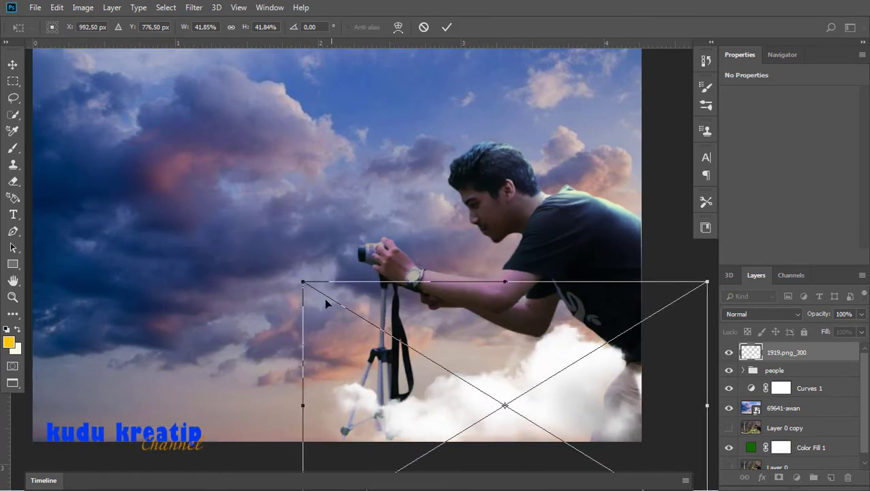
left_click_drag(301, 282, 207, 232)
key("Return")
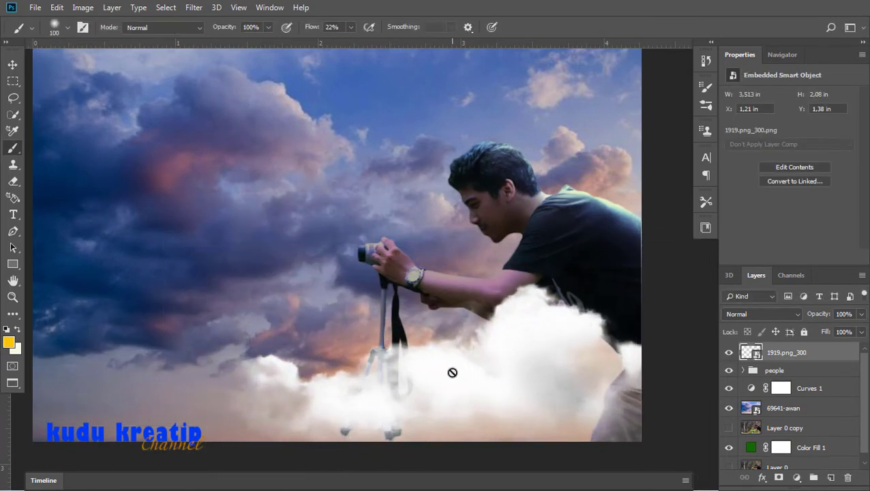
scroll(486, 356, "down", 1, "alt")
mouse_move(517, 385)
left_mouse_down()
mouse_move(526, 395)
mouse_move(521, 390)
left_mouse_up()
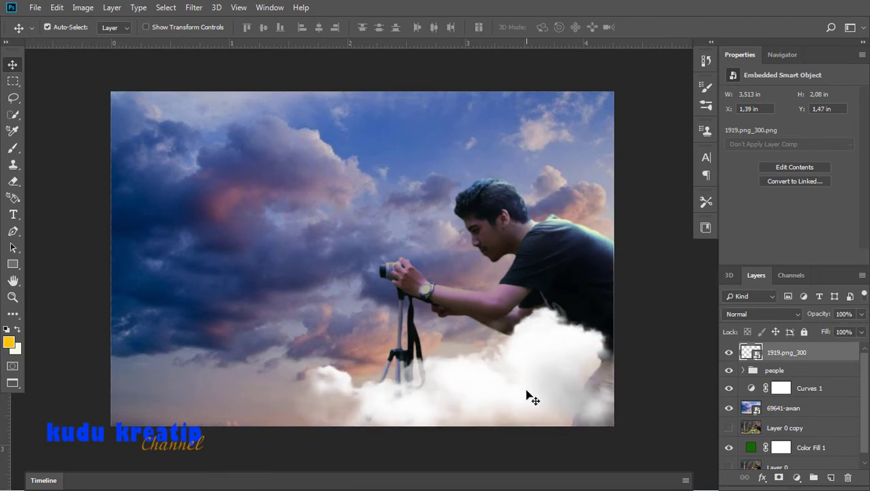
Step: Try Overlay and Color Dodge on the cloud layer, then settle on Screen blending
left_click(793, 316)
left_click(743, 101)
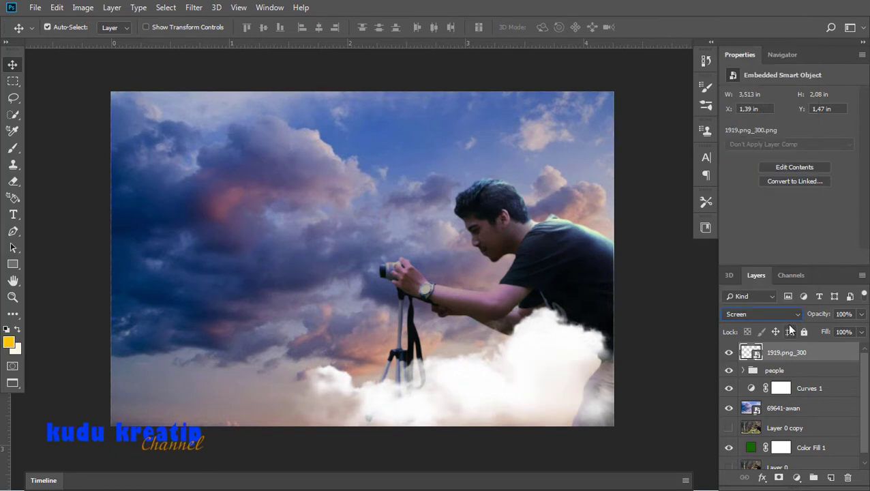
left_click(791, 318)
left_click(772, 152)
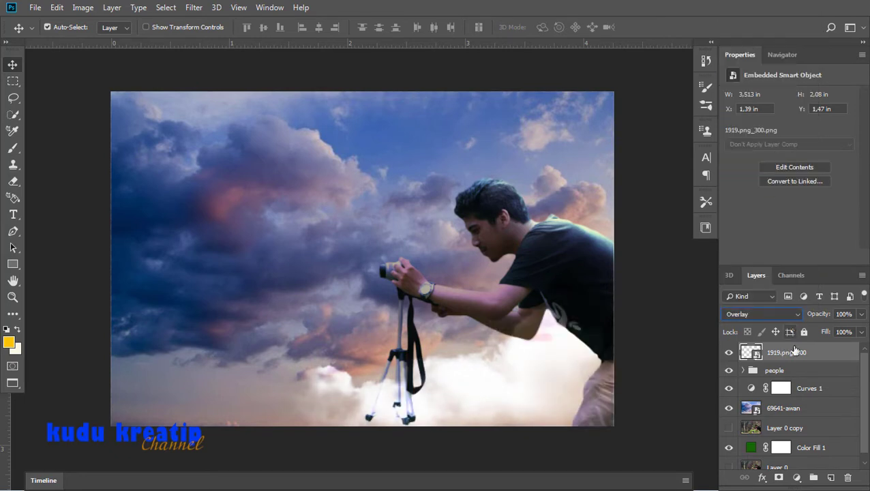
left_click(770, 314)
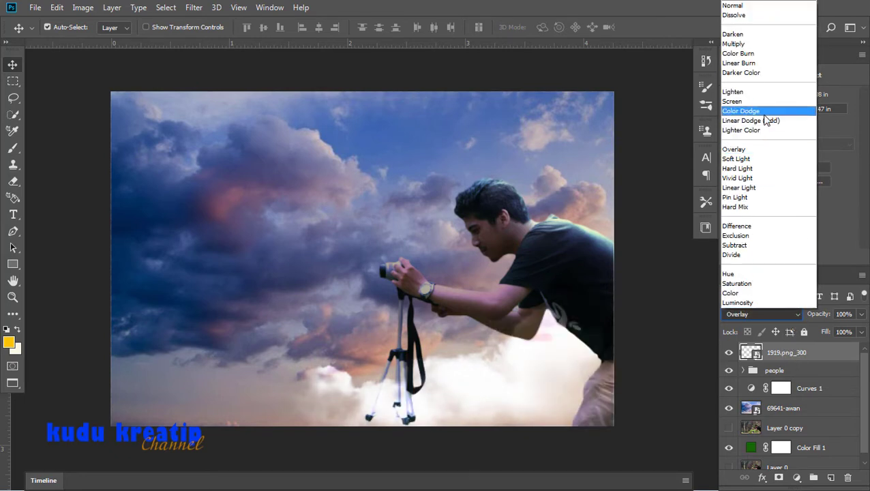
left_click(750, 111)
left_click(783, 317)
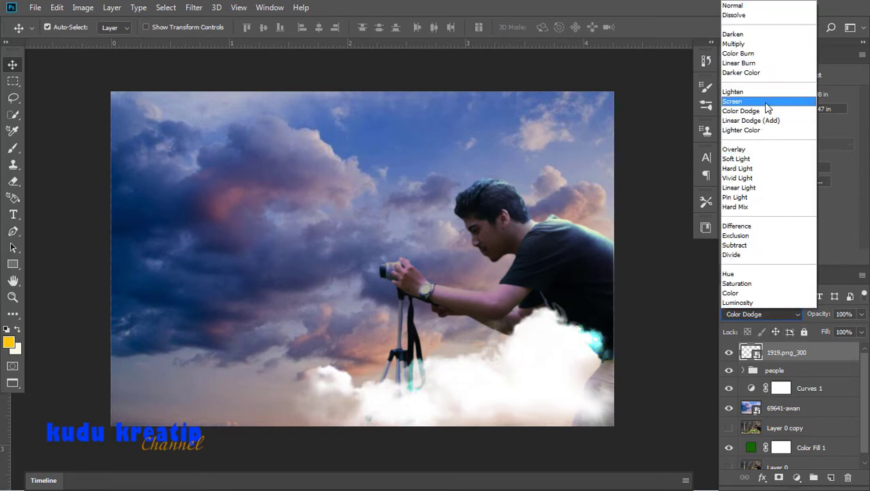
left_click(740, 102)
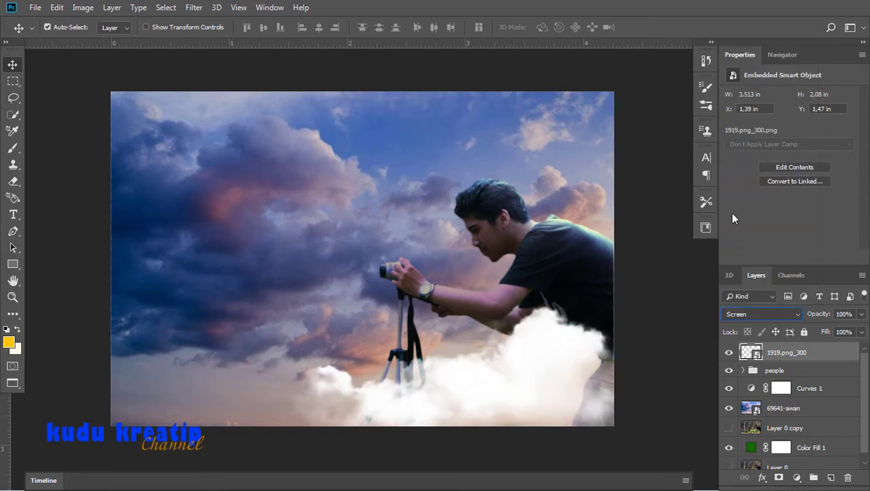
Step: Raise the cloud layer's opacity to 93%
left_click(861, 332)
left_click_drag(848, 330, 857, 333)
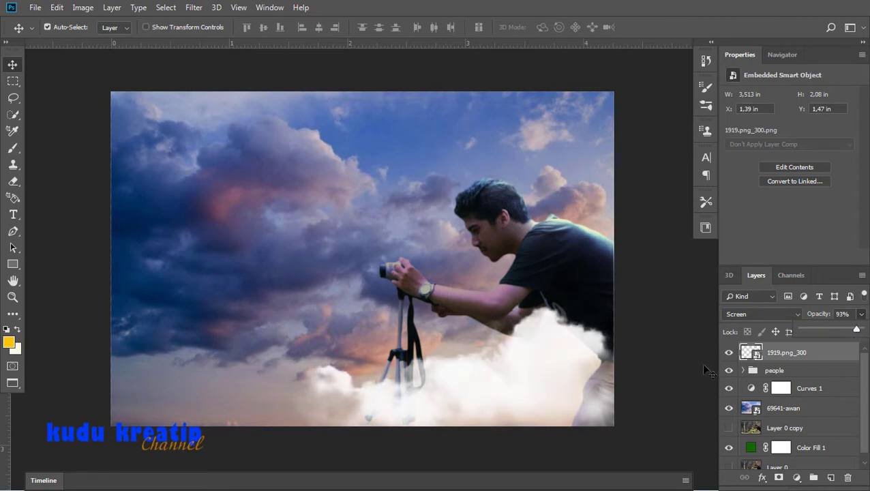
left_click(815, 388)
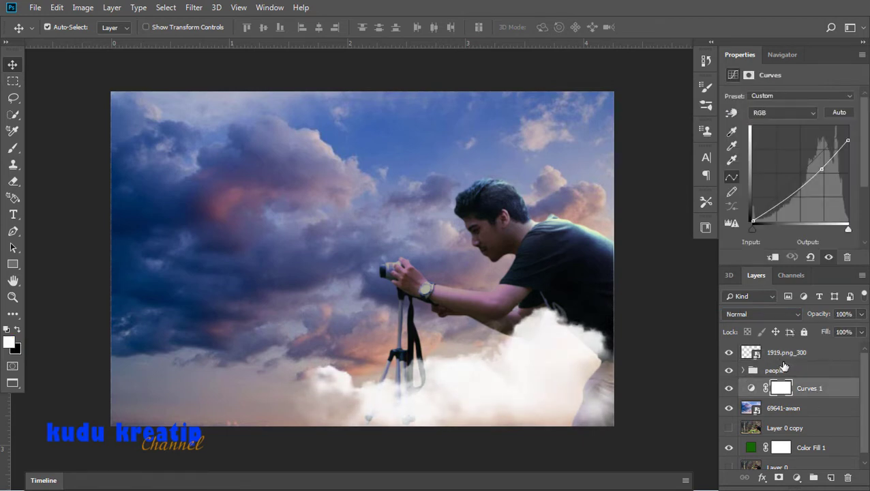
left_click(783, 355)
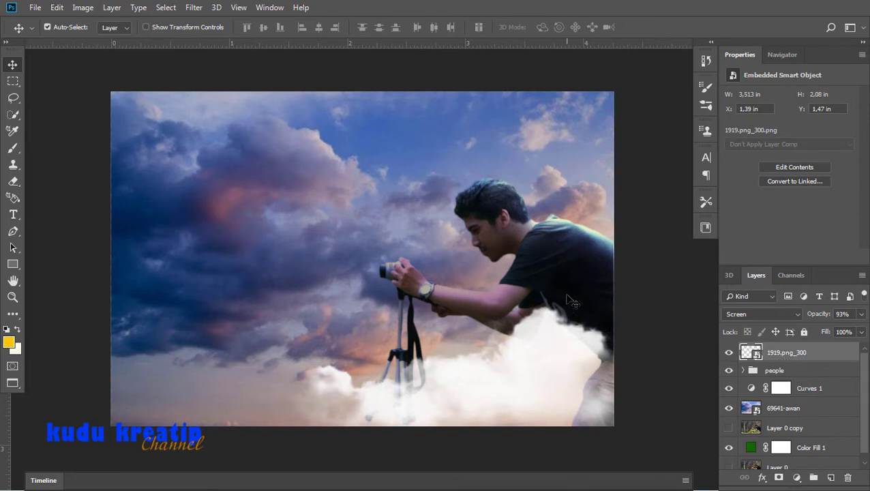
key("alt+f")
Step: Place the hummingbird photo, scaled down and moved upward
key("l")
double_click(231, 109)
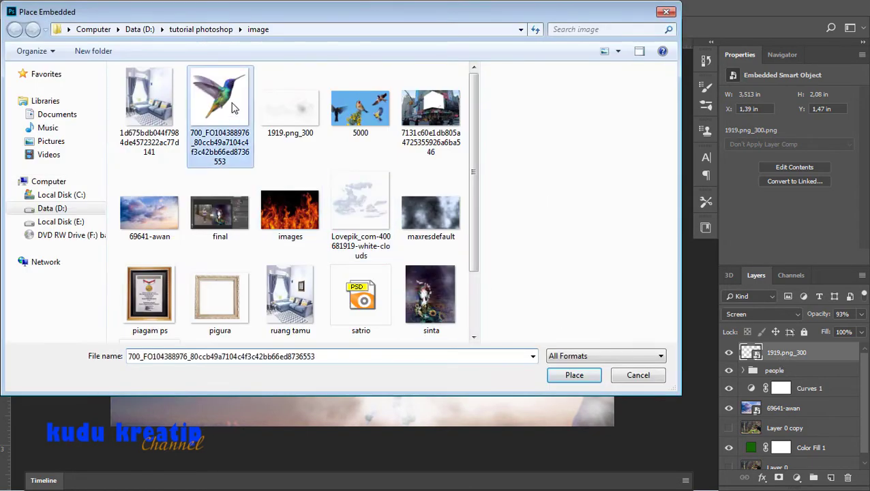
left_click_drag(524, 102, 373, 247)
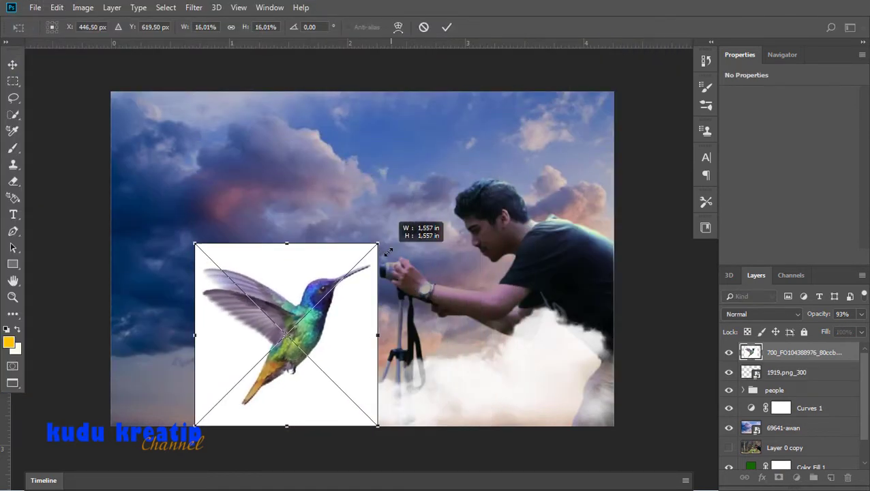
mouse_move(355, 334)
left_mouse_down()
mouse_move(348, 248)
mouse_move(368, 260)
left_mouse_up()
key("Return")
scroll(348, 247, "up", 2)
scroll(346, 241, "up", 1)
Step: Select the white background around the hummingbird with the Magic Wand
key("l")
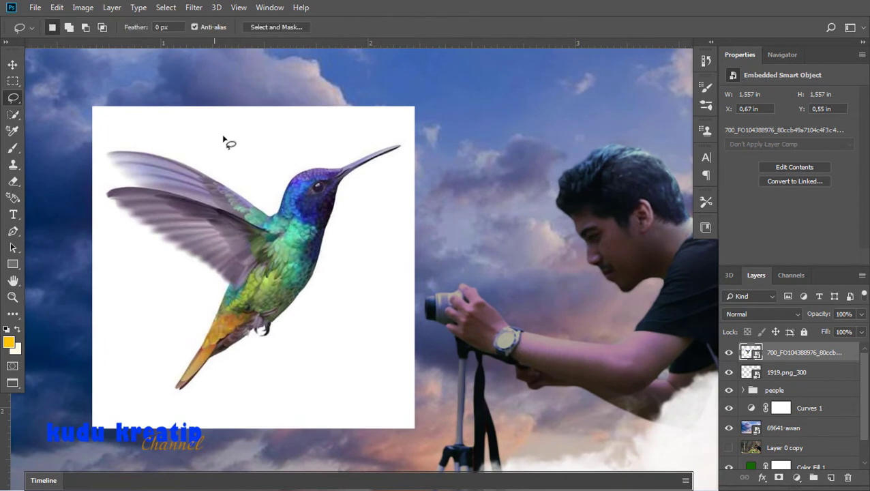
right_click(13, 114)
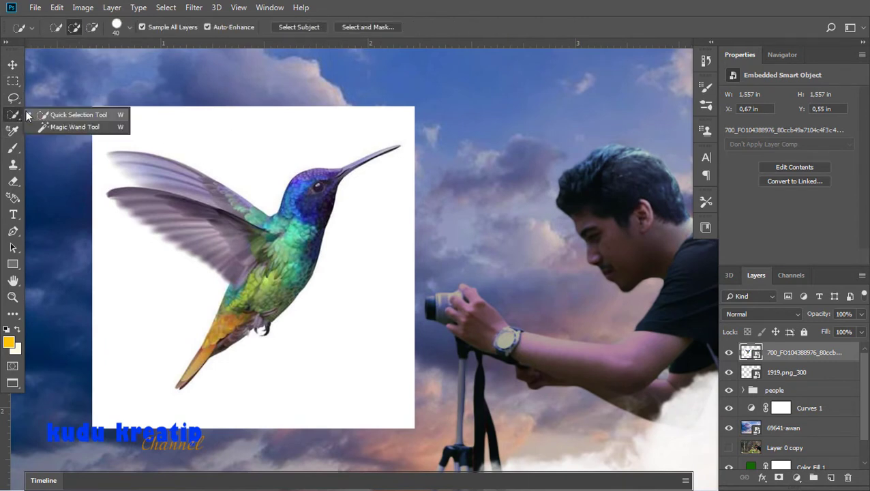
left_click(75, 125)
left_click(268, 155)
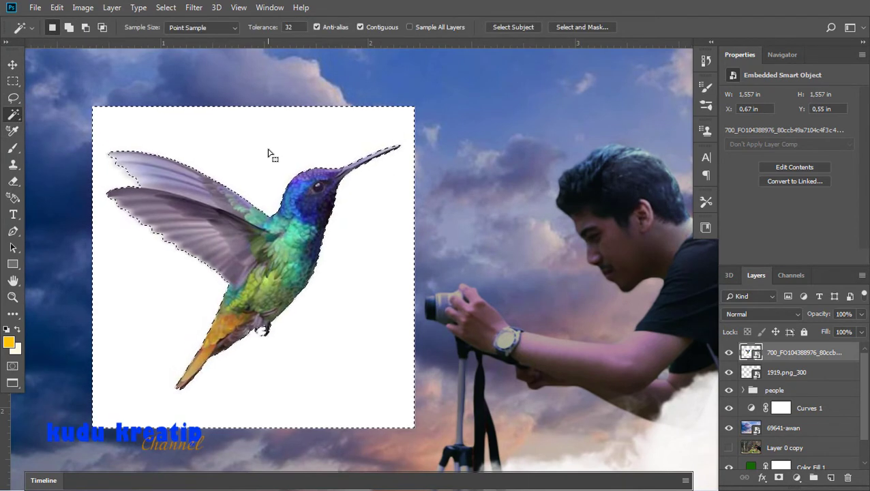
right_click(13, 114)
left_click(75, 112)
Step: In Select and Mask, set Radius 10 px, Smooth 21, Contrast 38% and Shift Edge -13%
left_click(368, 27)
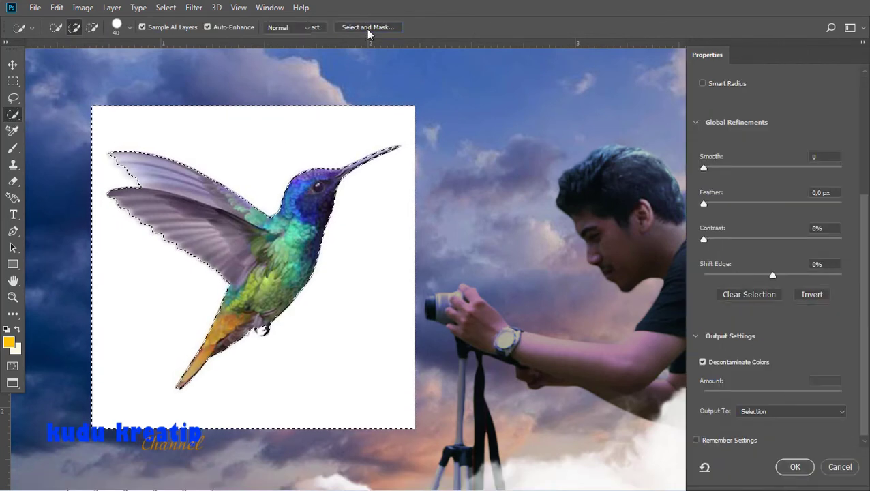
scroll(743, 194, "up", 4)
scroll(743, 194, "up", 1)
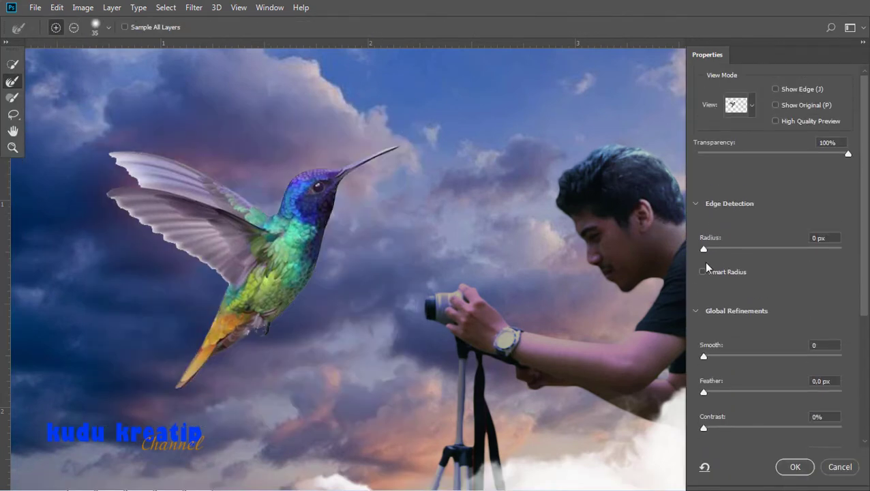
left_click_drag(704, 249, 756, 248)
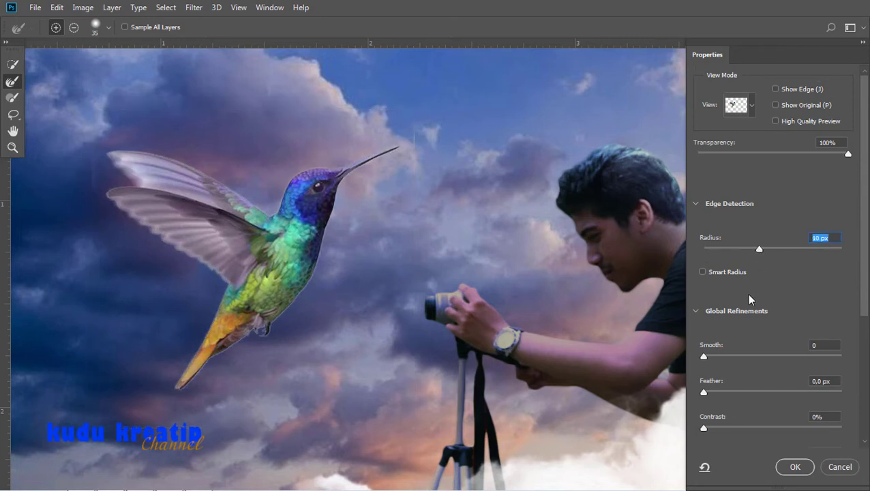
left_click_drag(703, 355, 732, 355)
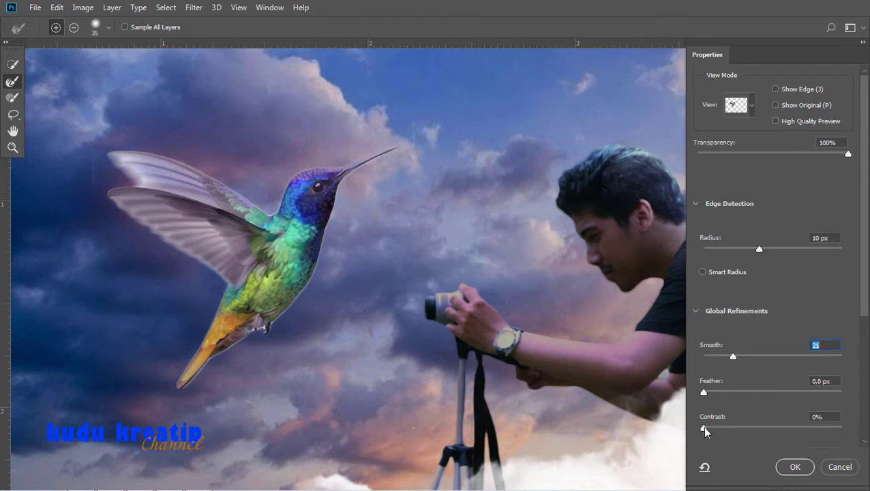
left_click_drag(704, 425, 745, 427)
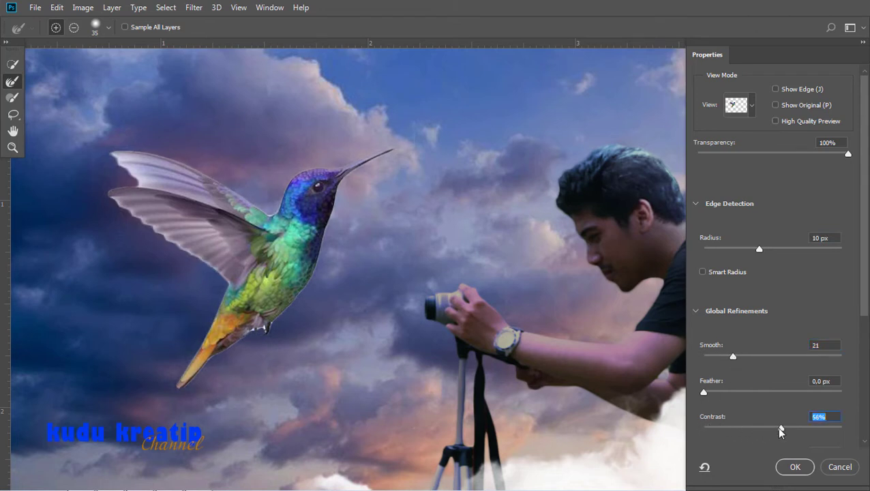
left_click_drag(867, 312, 866, 430)
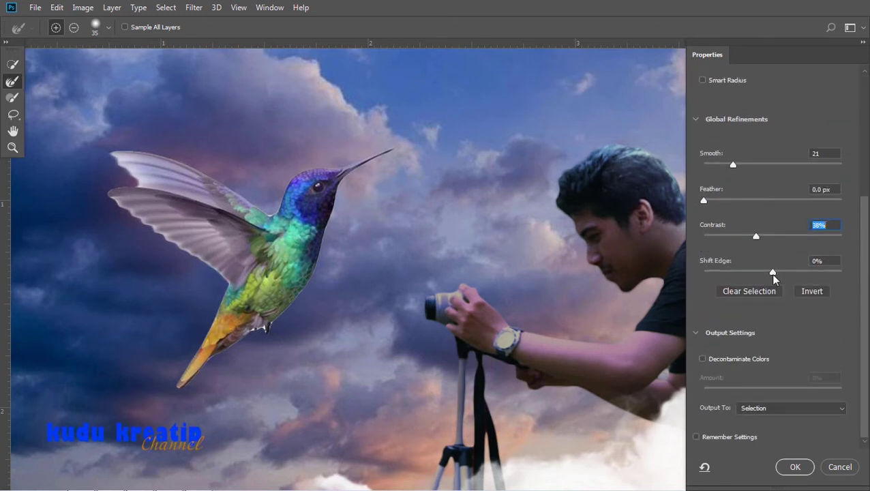
left_click_drag(772, 272, 749, 274)
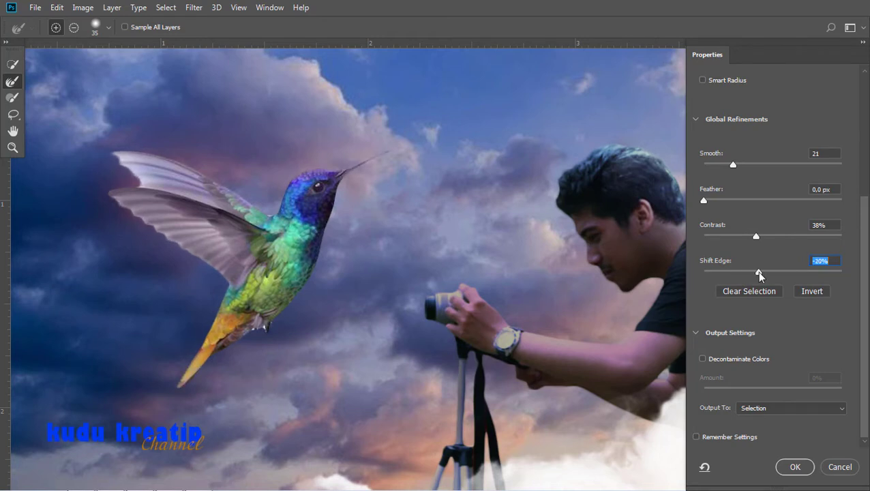
left_click_drag(759, 273, 763, 274)
Step: Enable Decontaminate Colors at a lower amount and output the cut-out to a new layer
left_click(703, 360)
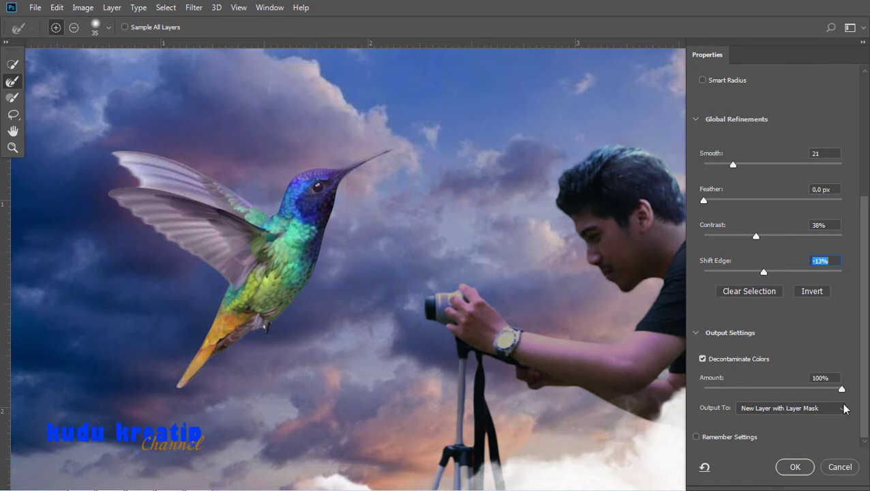
left_click_drag(840, 389, 822, 389)
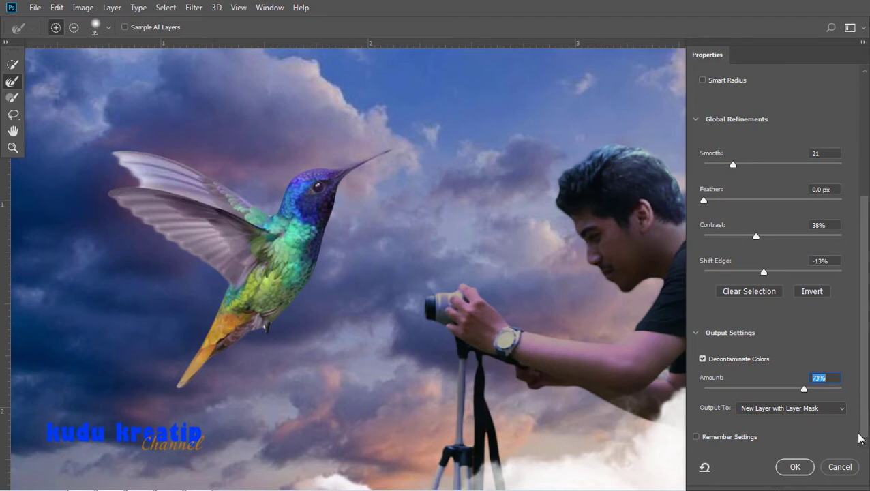
left_click(842, 408)
left_click(818, 439)
Step: Apply the hummingbird cut-out and scale it to under half its size
left_click(795, 467)
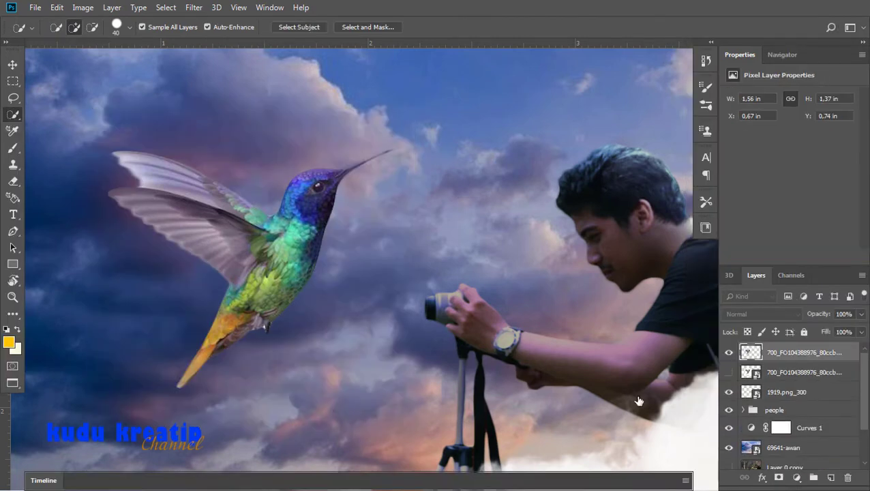
key("ctrl+0")
key("v")
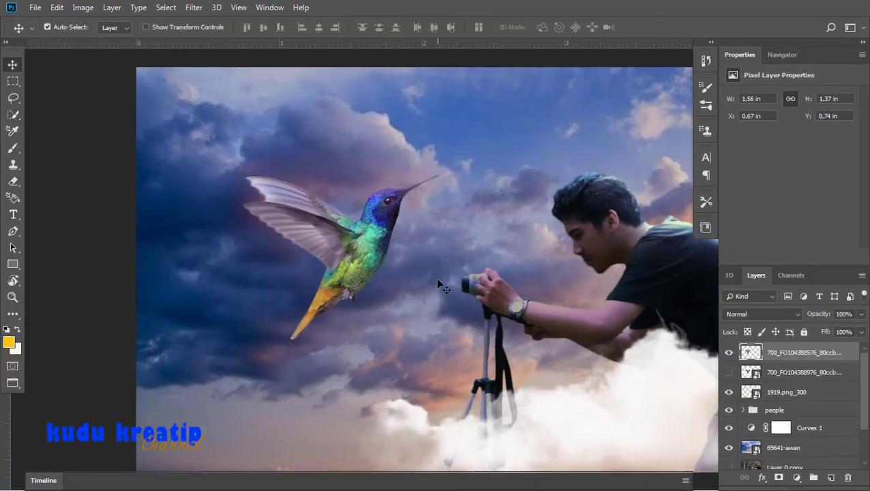
key("ctrl+t")
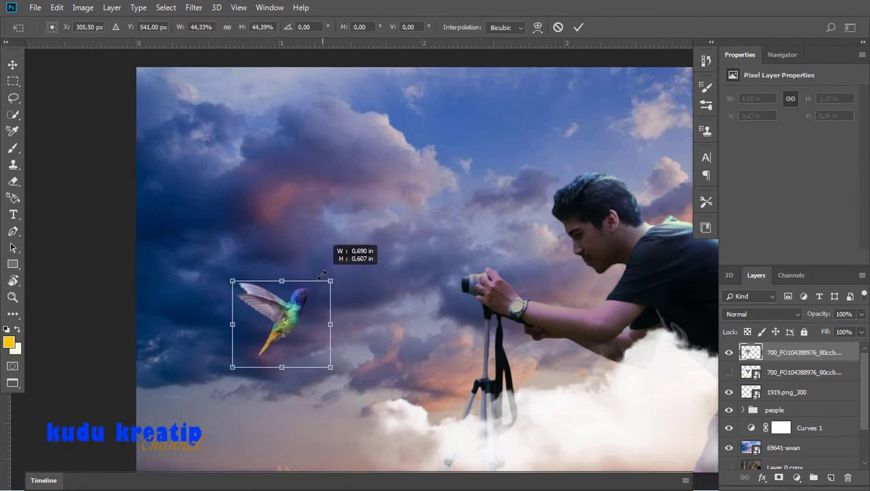
left_click_drag(452, 175, 326, 285)
key("Return")
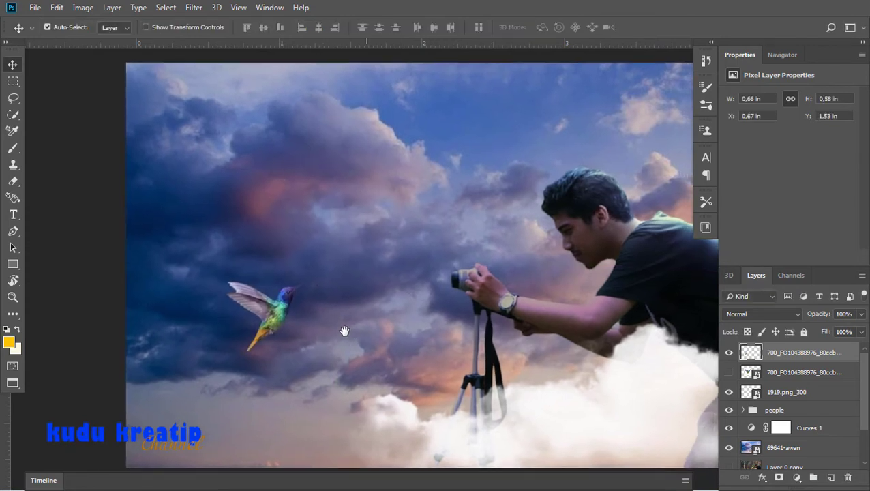
left_click_drag(344, 332, 291, 334)
left_click_drag(205, 346, 239, 331)
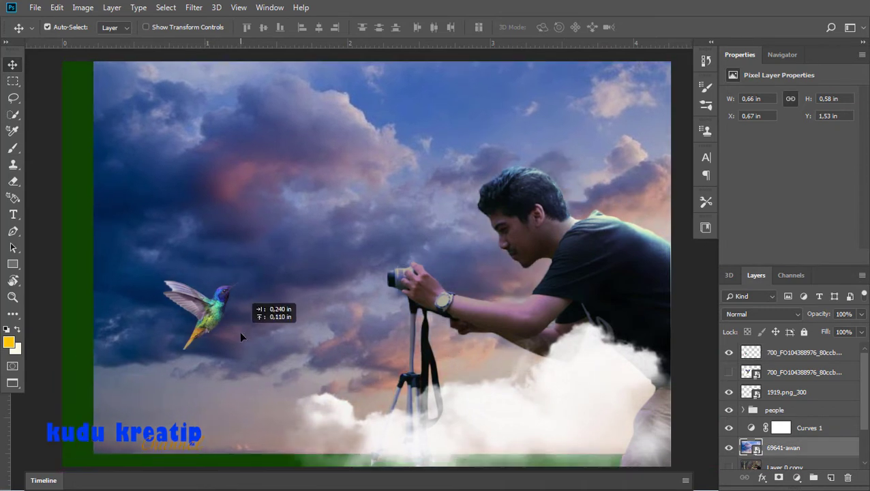
key("ctrl+z")
Step: Rename the hummingbird cut-out layer to 'bird'
left_click(805, 353)
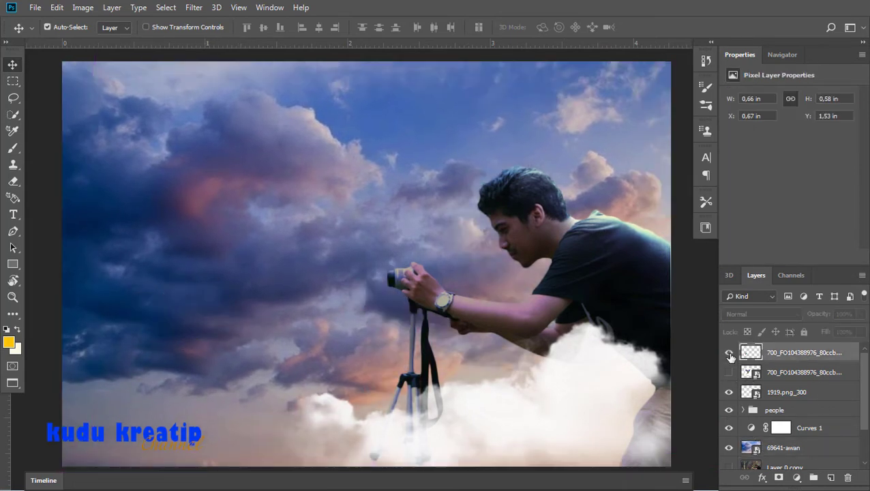
double_click(784, 352)
type("B")
key("Return")
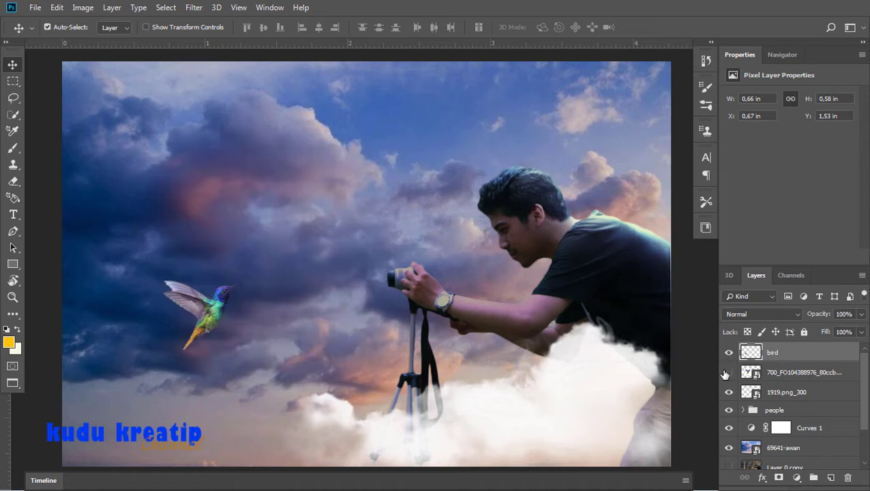
Step: Delete the unused leftover layers, including Layer 0 copy and Layer 0
left_click(802, 377)
left_click(847, 478)
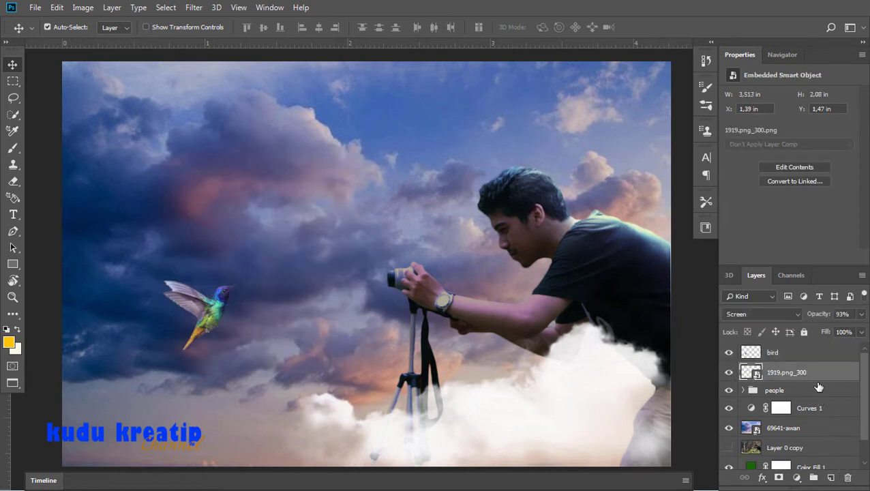
scroll(827, 450, "down", 1)
left_click(813, 419)
left_click(847, 477)
left_click(832, 459)
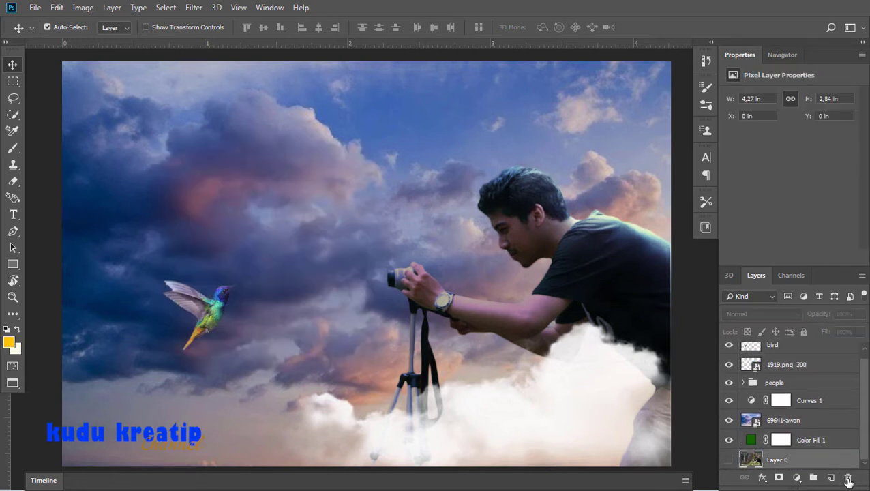
left_click(847, 478)
Step: Move the bird layer up and right so it hovers near the camera
left_click(805, 354)
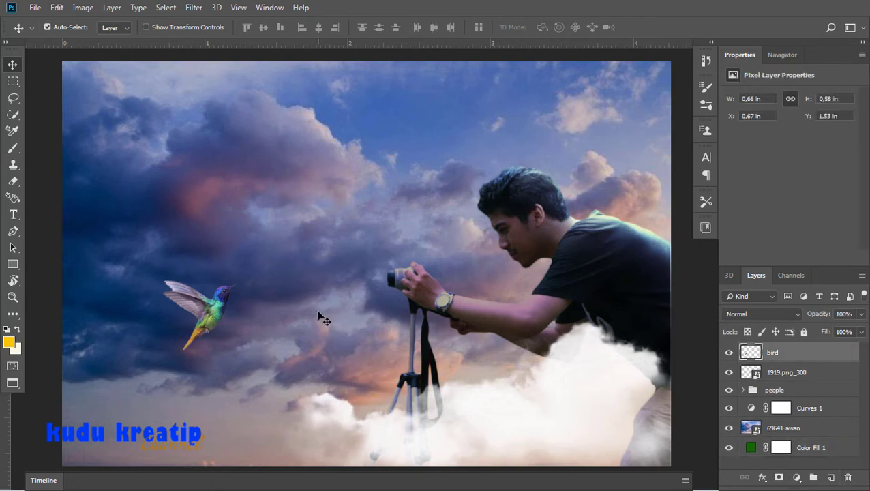
left_click_drag(212, 315, 273, 281)
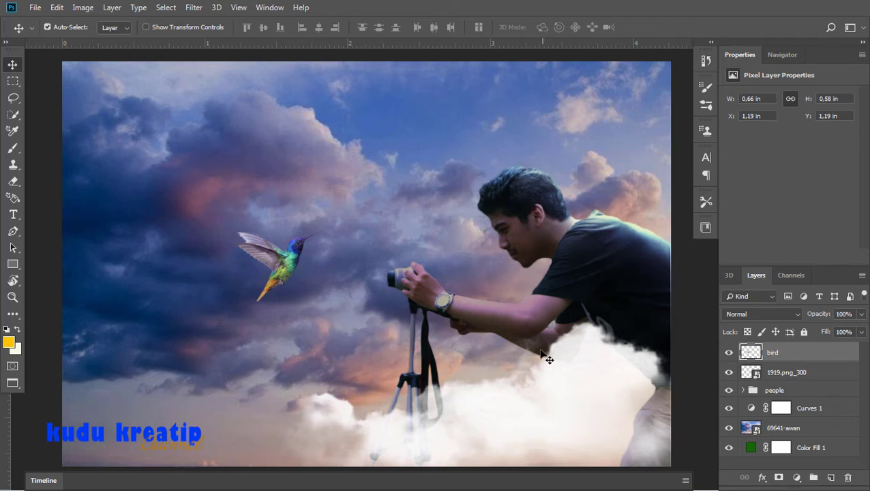
scroll(546, 356, "down", 2)
scroll(542, 353, "up", 1)
left_click_drag(537, 348, 525, 353)
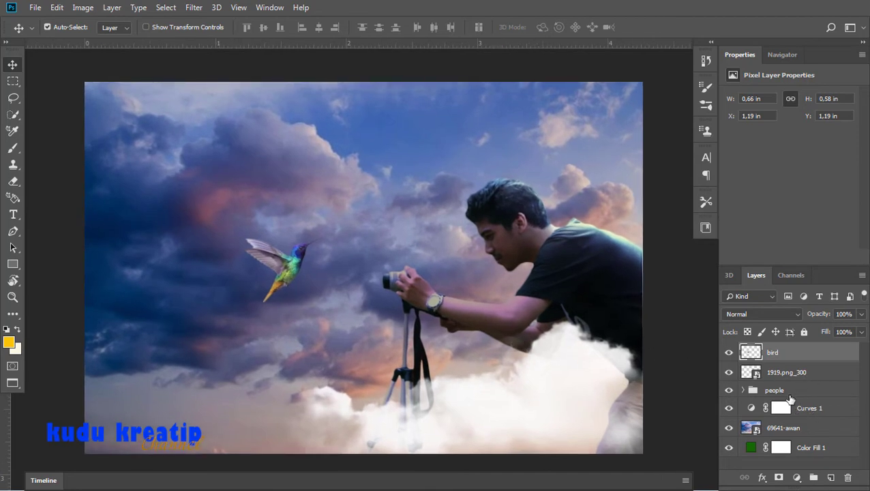
left_click(795, 480)
Step: Add Curves 6 clipped to the bird, brighten highlights, lift darks and pull down blue
left_click(793, 316)
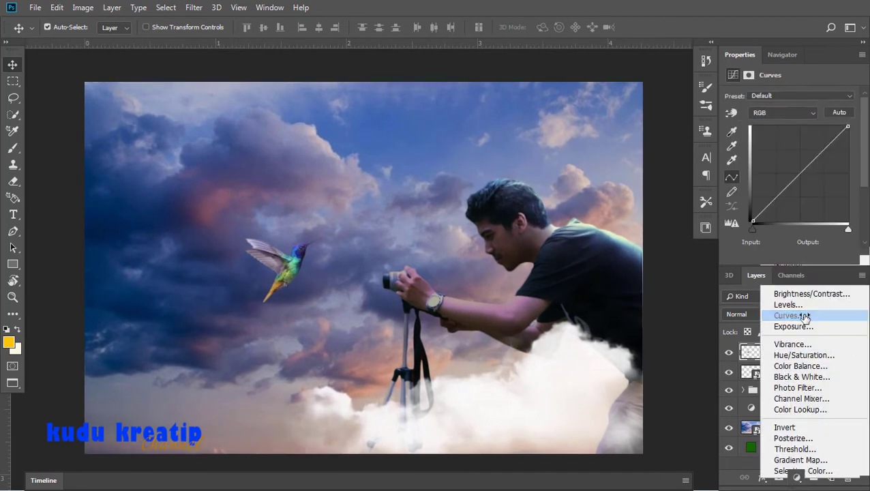
left_click_drag(845, 128, 805, 143)
left_click(772, 257)
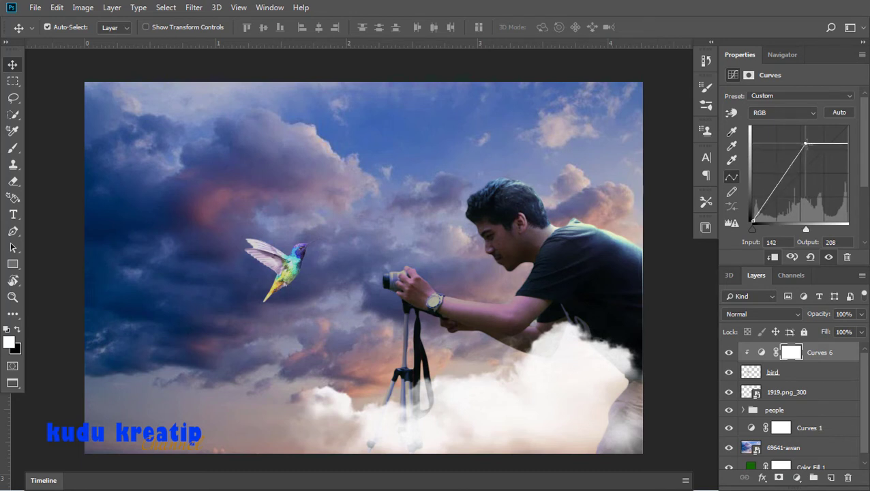
left_click(764, 203)
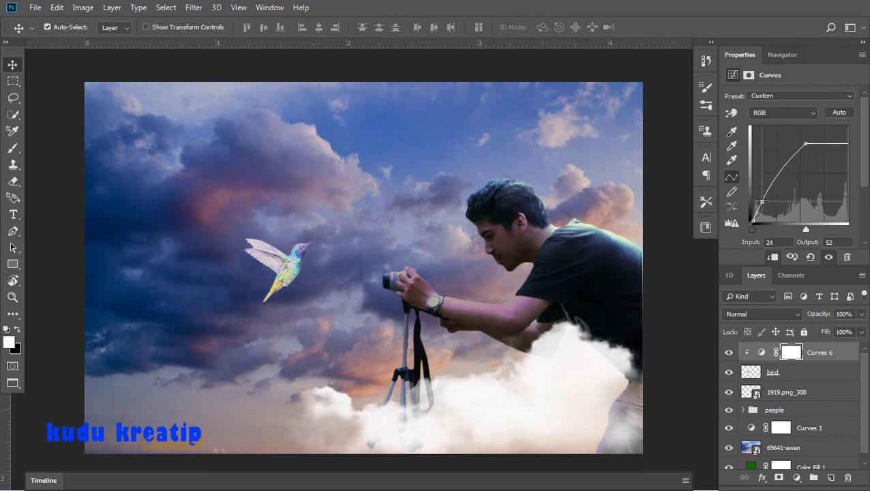
left_click(811, 113)
left_click(790, 154)
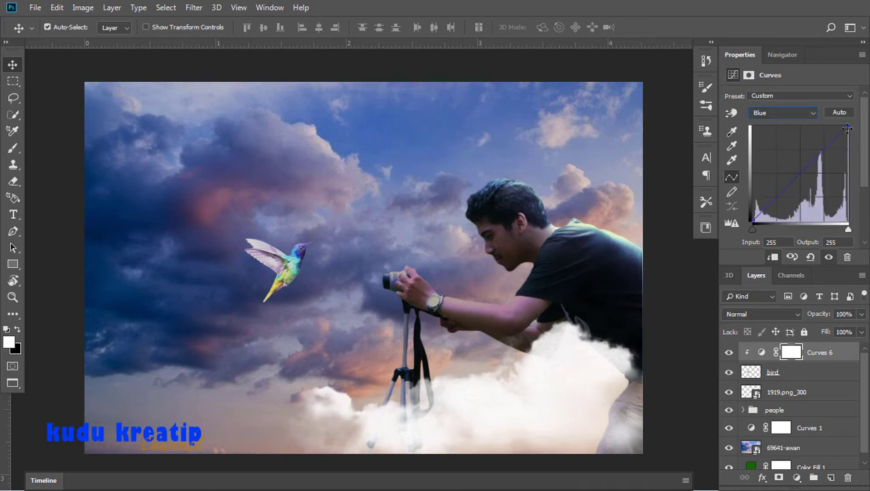
mouse_move(847, 127)
left_mouse_down()
mouse_move(843, 181)
mouse_move(832, 125)
left_mouse_up()
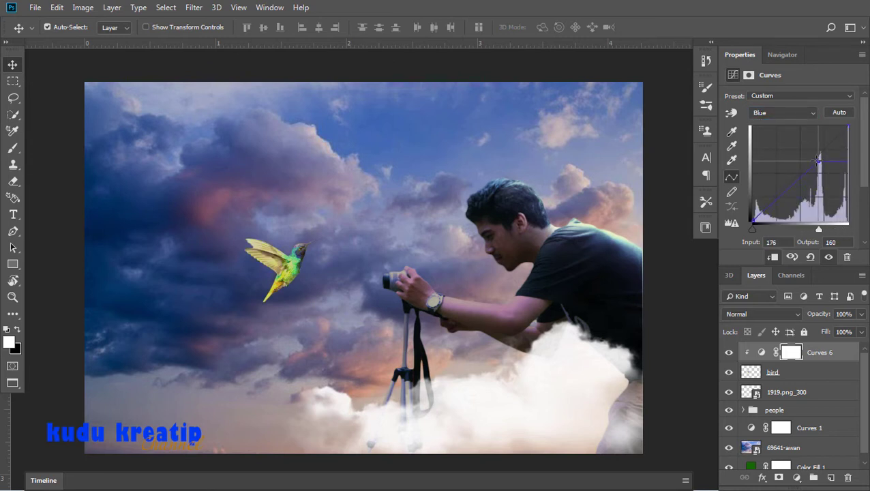
Step: Boost the Red curve and adjust the Green curve on Curves 6
left_click(808, 113)
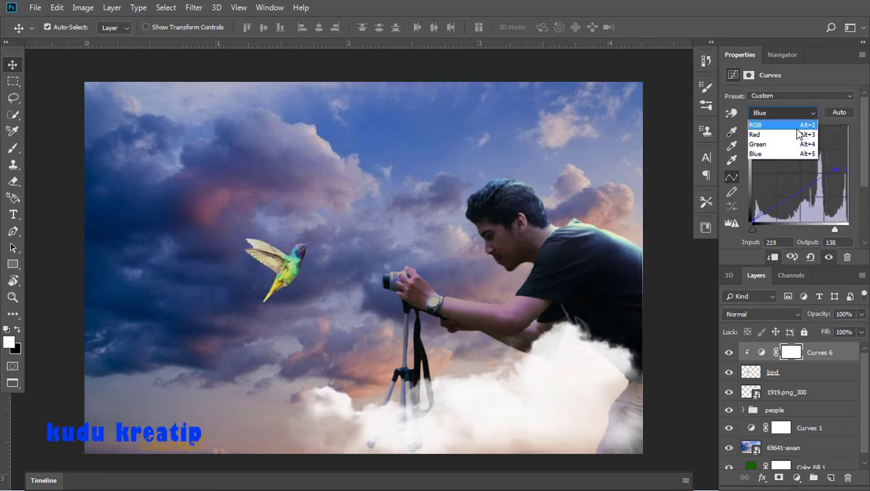
left_click(777, 133)
left_click_drag(848, 127, 807, 140)
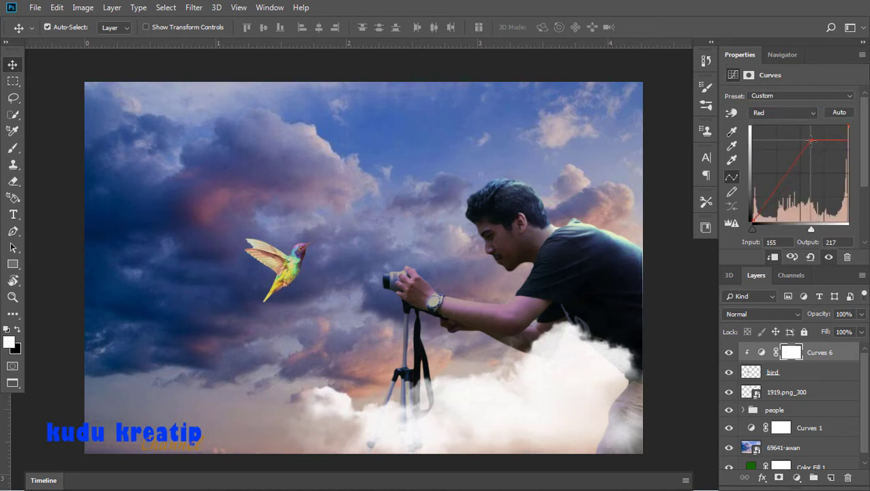
left_click(783, 112)
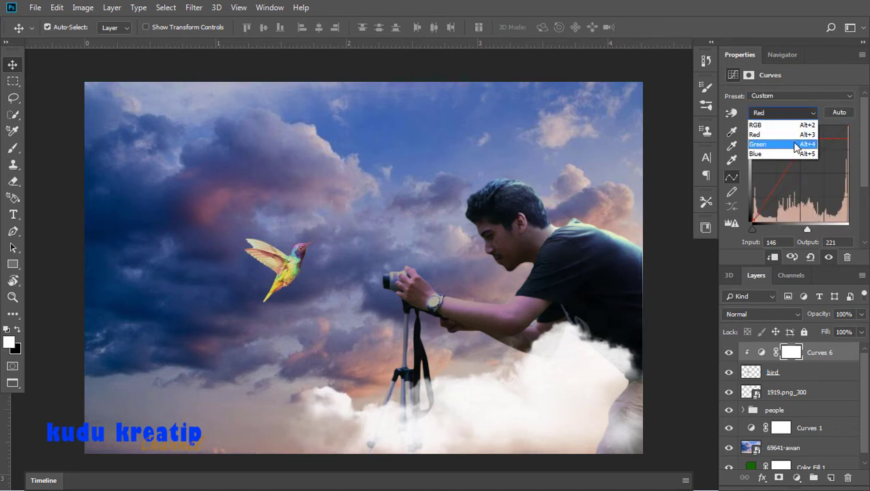
left_click(771, 145)
mouse_move(847, 127)
left_mouse_down()
mouse_move(823, 137)
mouse_move(829, 144)
left_mouse_up()
Step: Paint black on the Curves 6 mask over the bird's wing and body
left_click(791, 352)
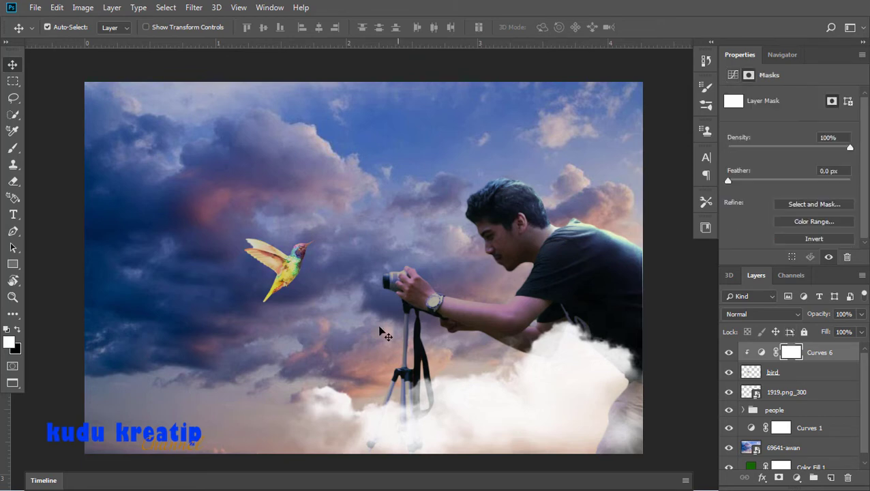
scroll(313, 307, "up", 1)
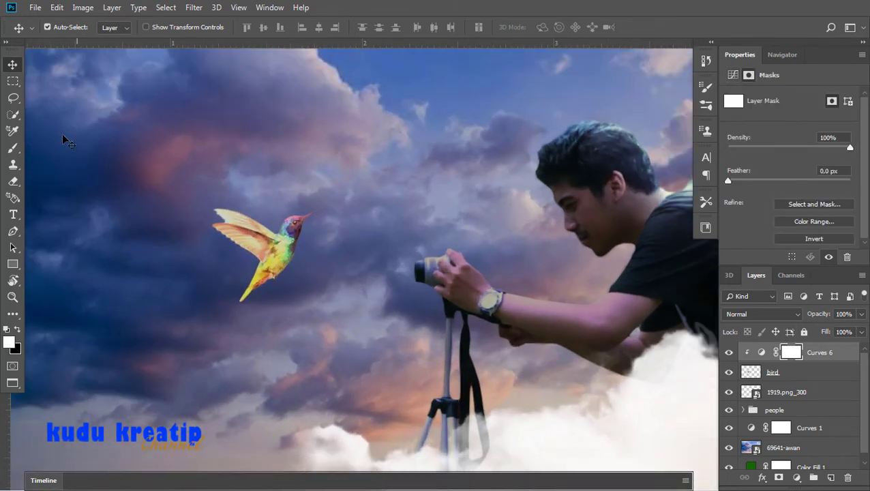
key("b")
key("x")
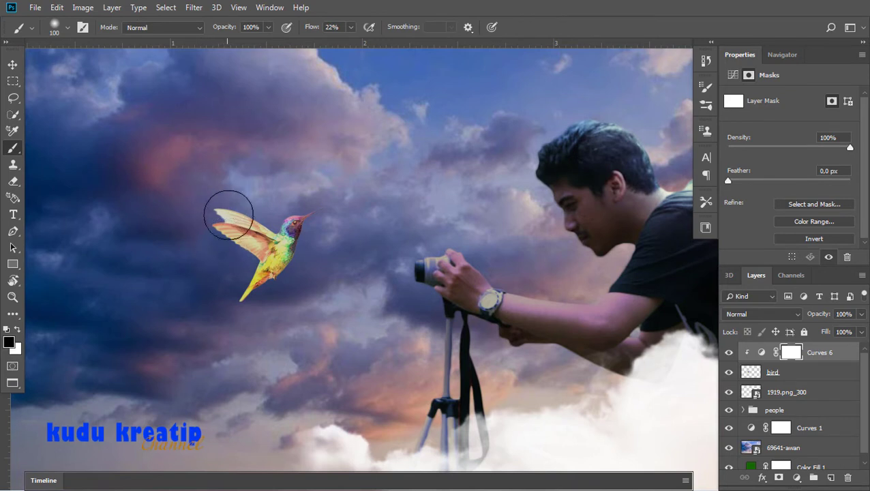
mouse_move(228, 214)
left_mouse_down()
mouse_move(256, 264)
mouse_move(247, 243)
left_mouse_up()
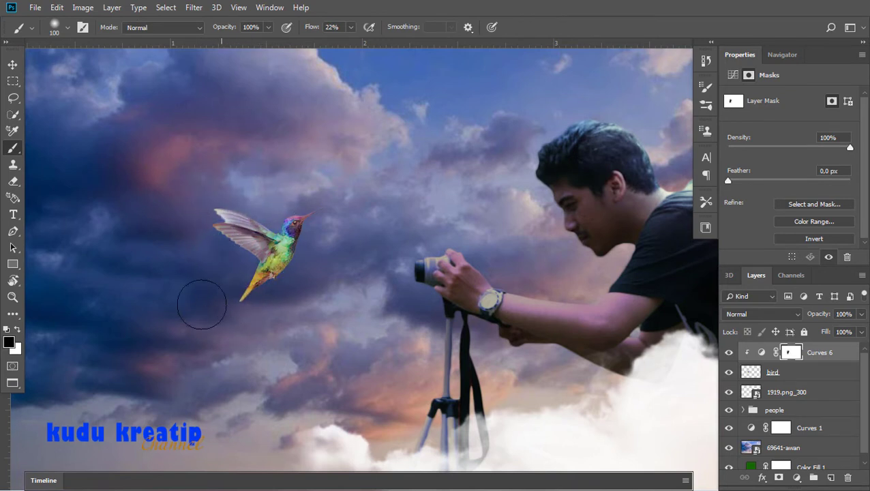
Step: Split Curves 6's Underlying Layer Blend If sliders for a soft blend with the tones below
left_click(847, 357)
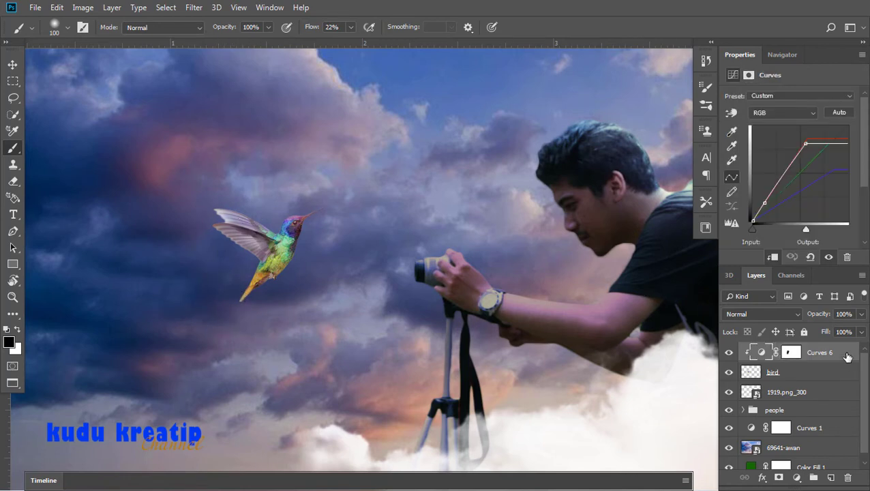
double_click(847, 358)
left_click_drag(426, 149, 600, 148)
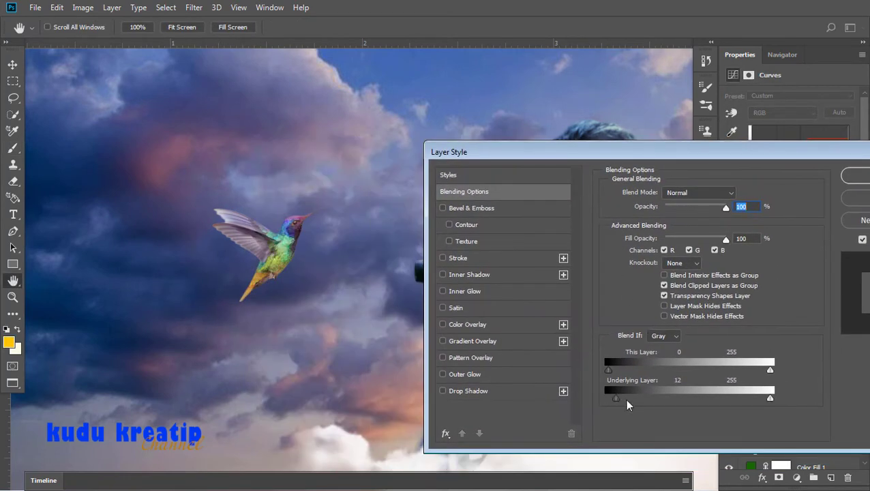
mouse_move(651, 398)
left_mouse_down()
mouse_move(673, 398)
mouse_move(615, 397)
left_mouse_up()
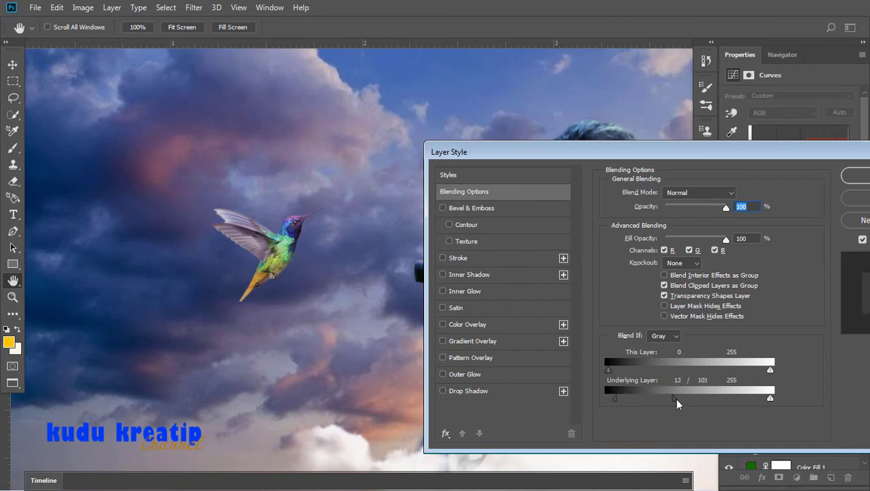
left_click_drag(673, 398, 642, 399)
left_click_drag(700, 403, 663, 407)
left_click(856, 176)
Step: Paint Curves 6's mask black around the tail and wing, and white over the bird's head
left_click(790, 352)
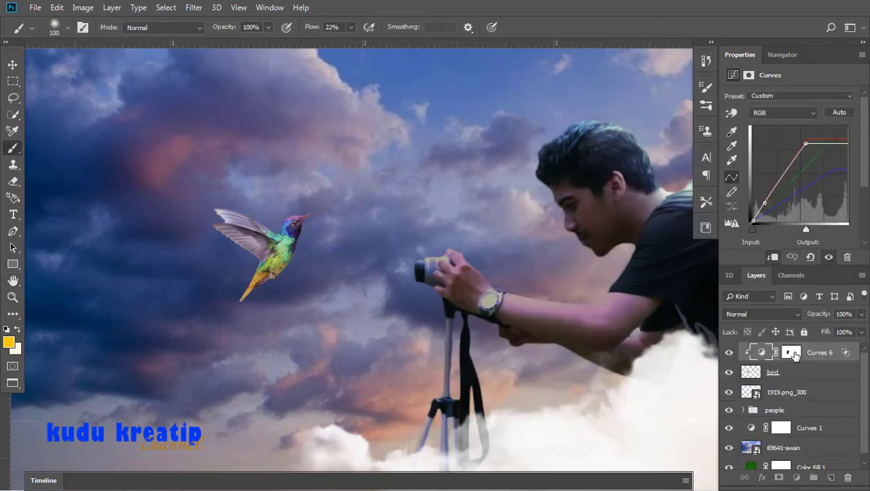
left_click_drag(262, 199, 247, 259)
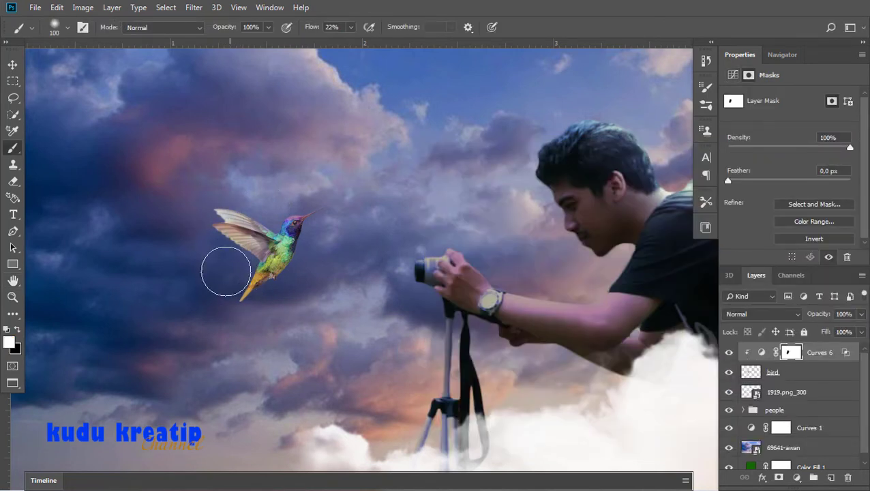
mouse_move(242, 287)
left_mouse_down()
mouse_move(229, 285)
mouse_move(221, 301)
left_mouse_up()
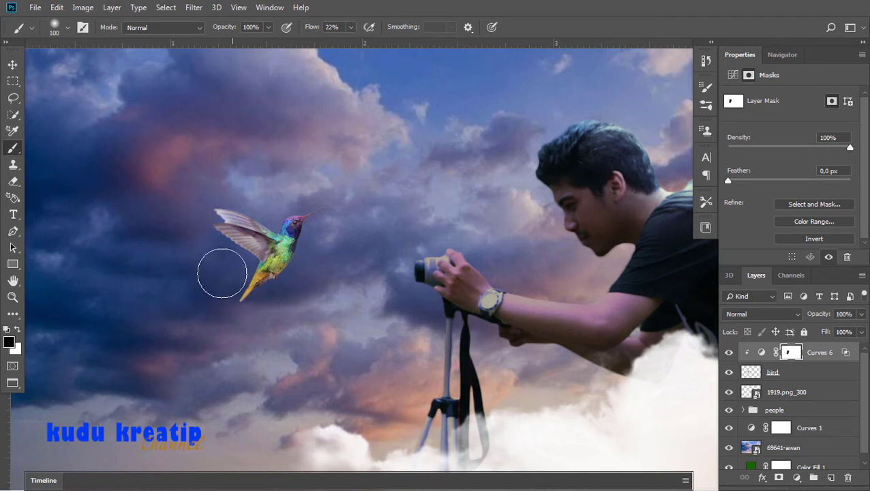
key("x")
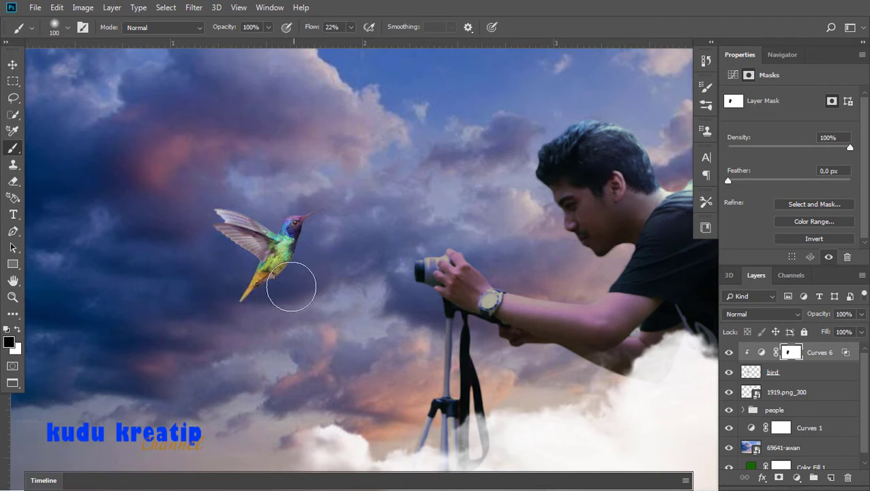
left_click_drag(306, 229, 311, 246)
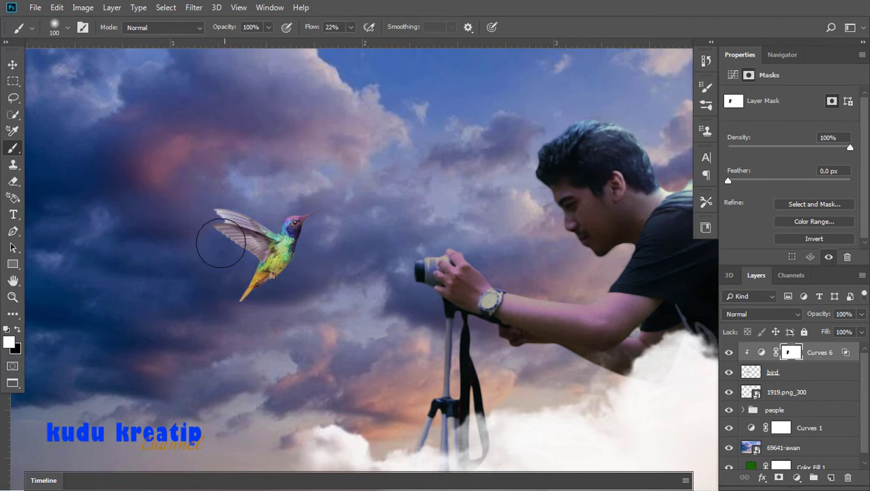
key("x")
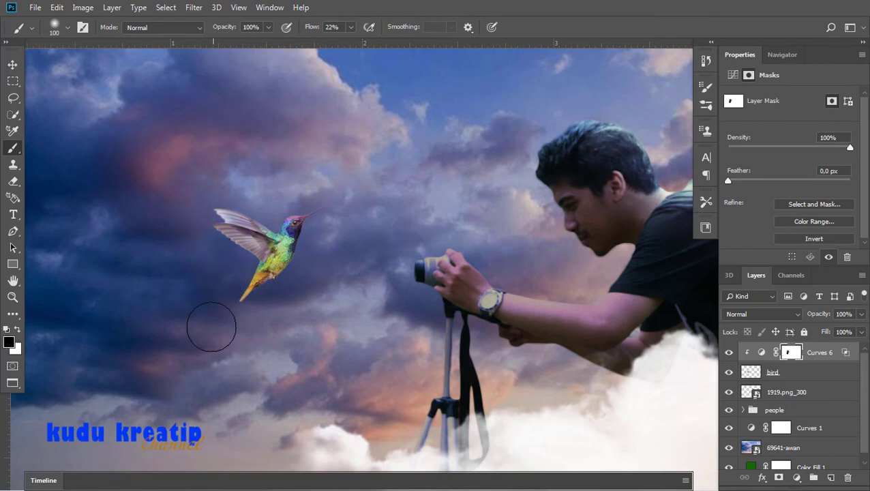
left_click(795, 479)
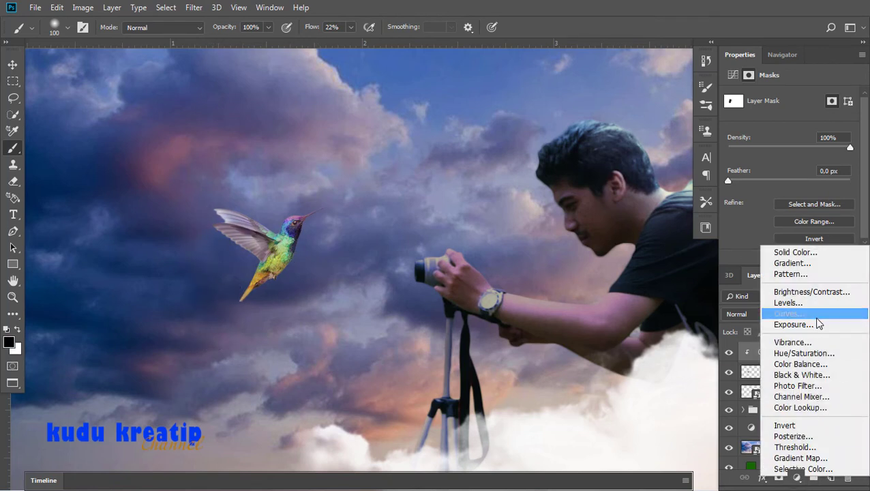
Step: Add a darkening Curves 7 clipped to the bird, with its mask inverted to black
left_click(814, 314)
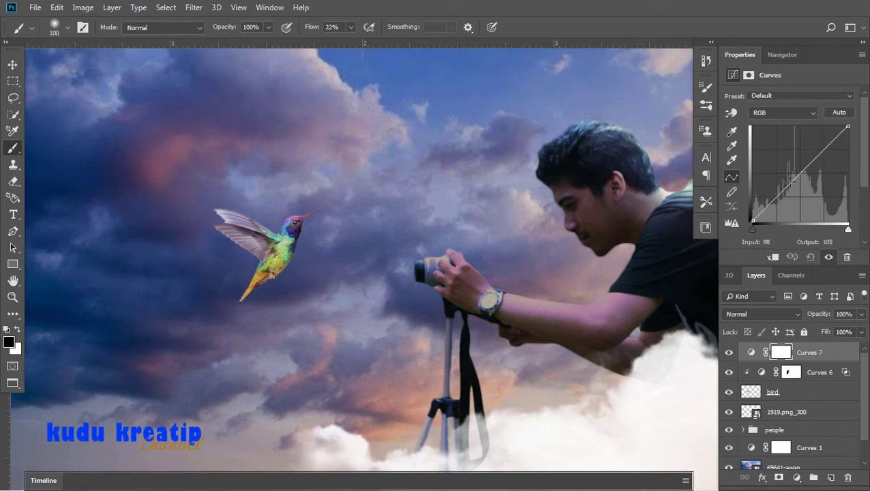
left_click_drag(850, 127, 860, 177)
left_click(772, 257)
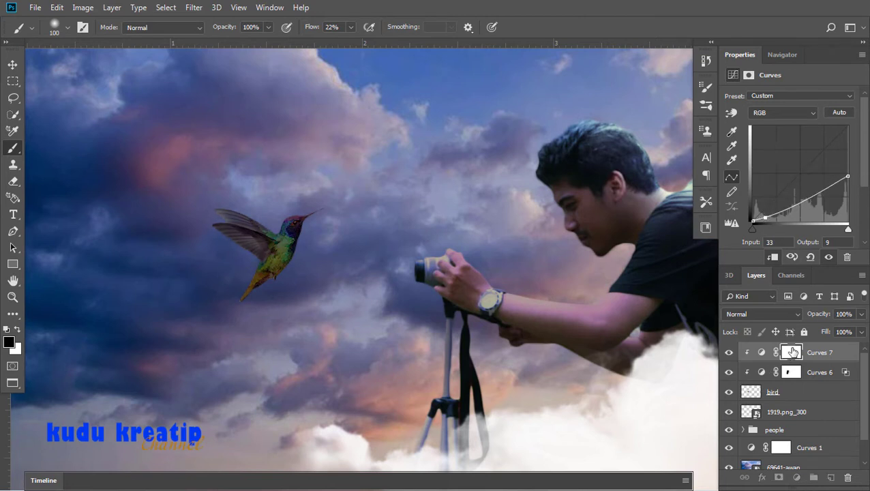
left_click(792, 351)
key("ctrl+i")
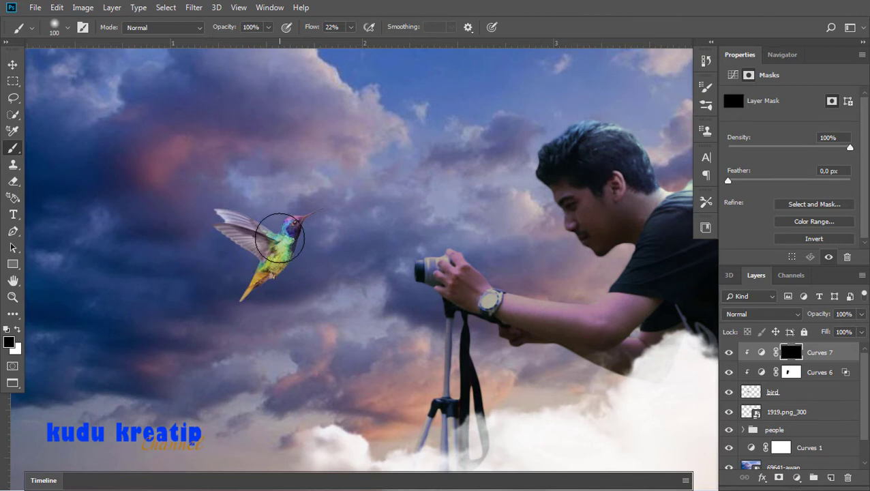
Step: Brush white with a smaller brush onto the hummingbird's body in Curves 7's mask, then fit the view
key("x")
key("bracketleft")
key("bracketleft")
key("bracketleft")
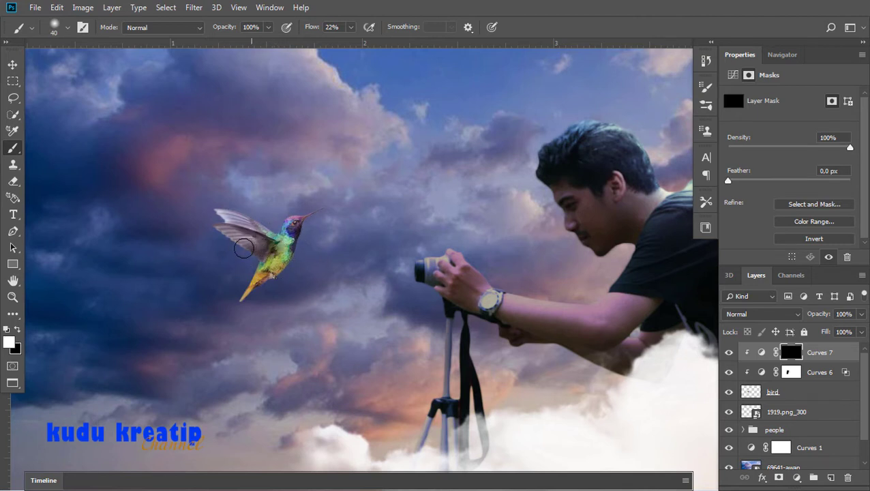
mouse_move(265, 253)
left_mouse_down()
mouse_move(194, 242)
mouse_move(230, 287)
mouse_move(276, 235)
mouse_move(275, 223)
left_mouse_up()
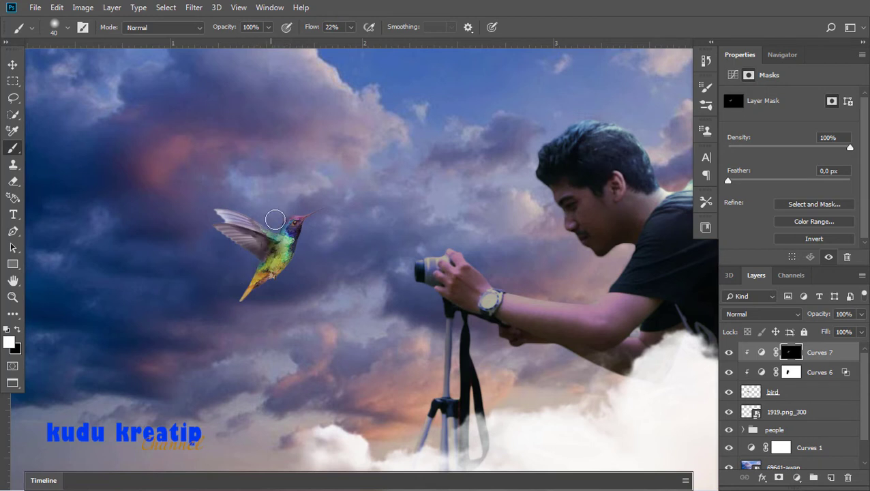
mouse_move(273, 232)
left_mouse_down()
mouse_move(248, 261)
mouse_move(243, 257)
mouse_move(242, 281)
left_mouse_up()
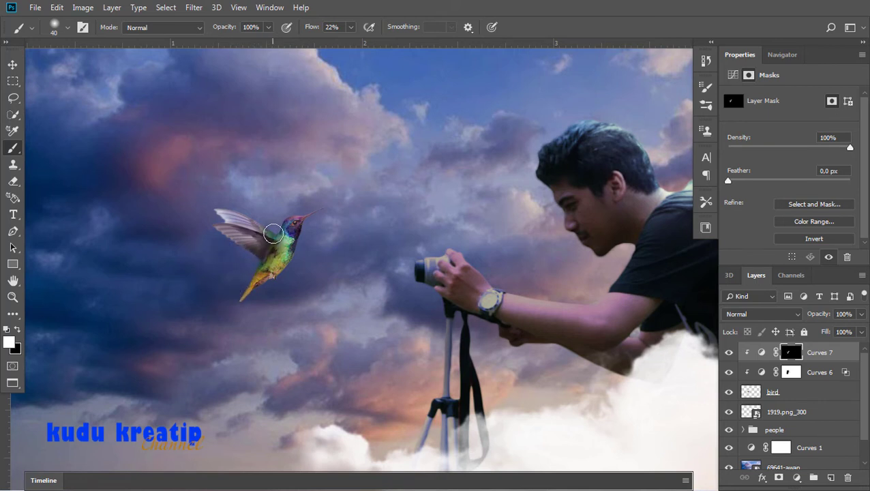
left_click_drag(272, 234, 254, 258)
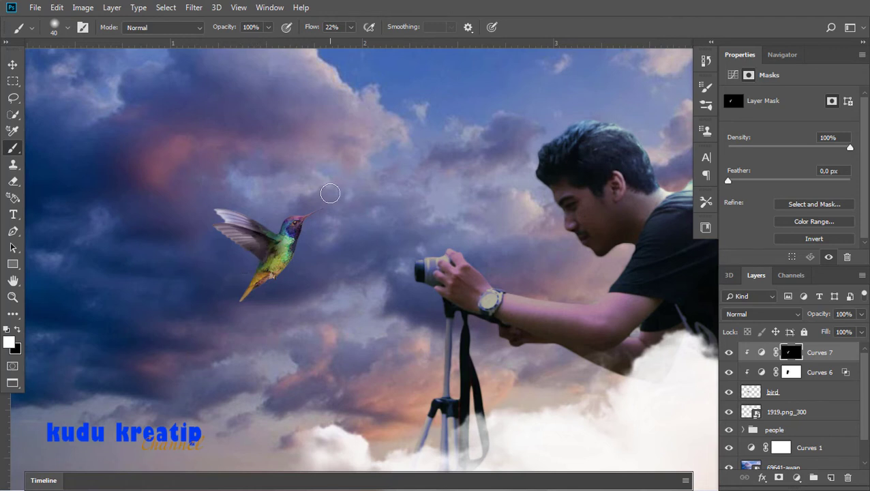
key("ctrl+minus")
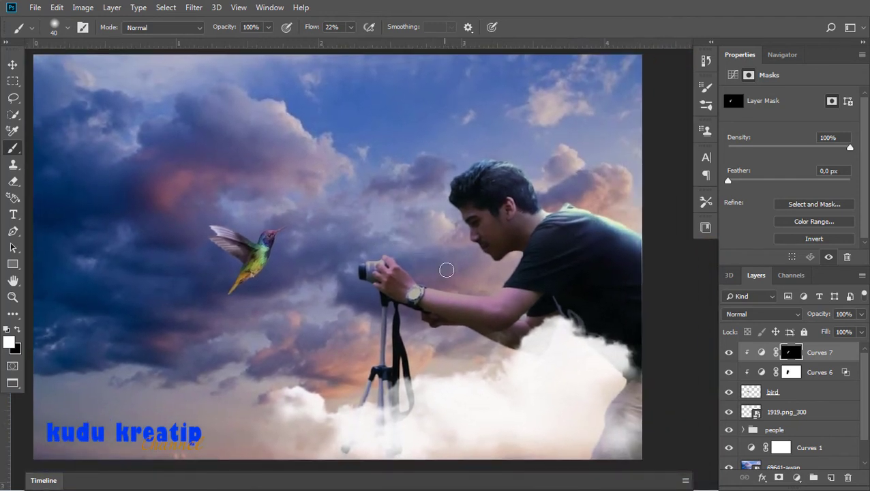
Step: Group the hummingbird layer with its Curves 6 and Curves 7 adjustments using Ctrl+G
scroll(447, 259, "down", 2)
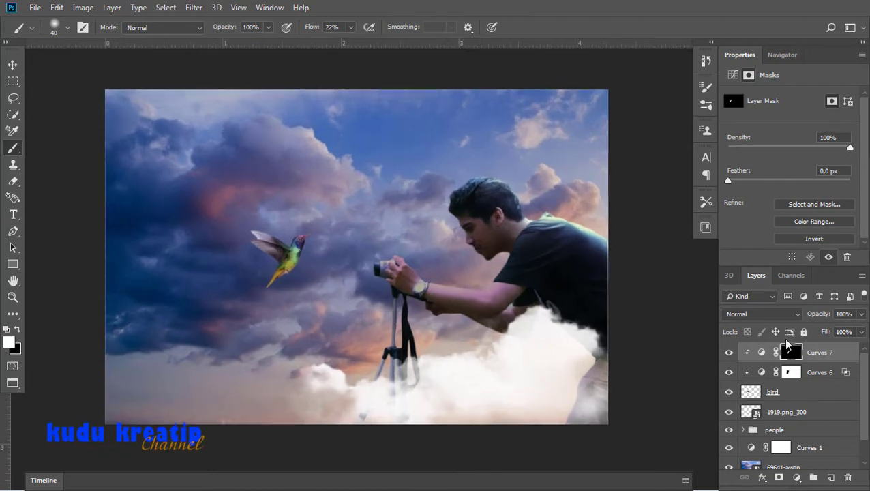
left_click(808, 394)
key("ctrl+g")
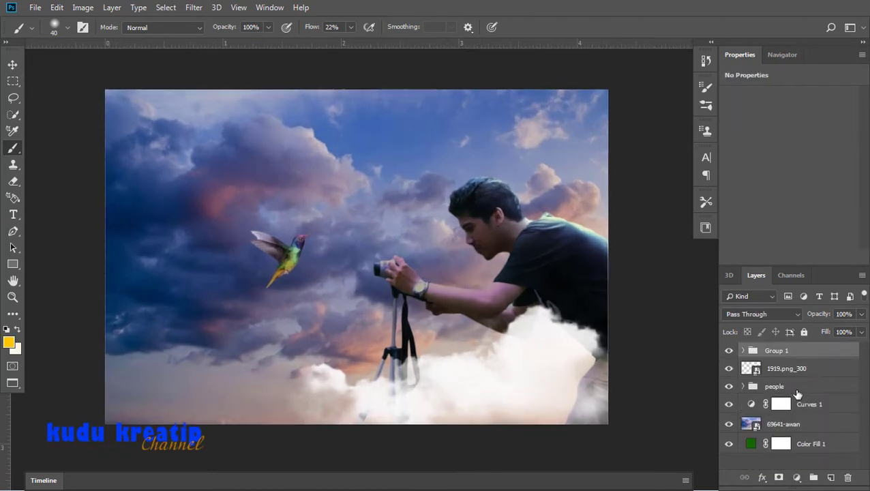
Step: Set the 1919.png_300 cloud layer to 100% opacity and Normal blend mode
left_click(814, 368)
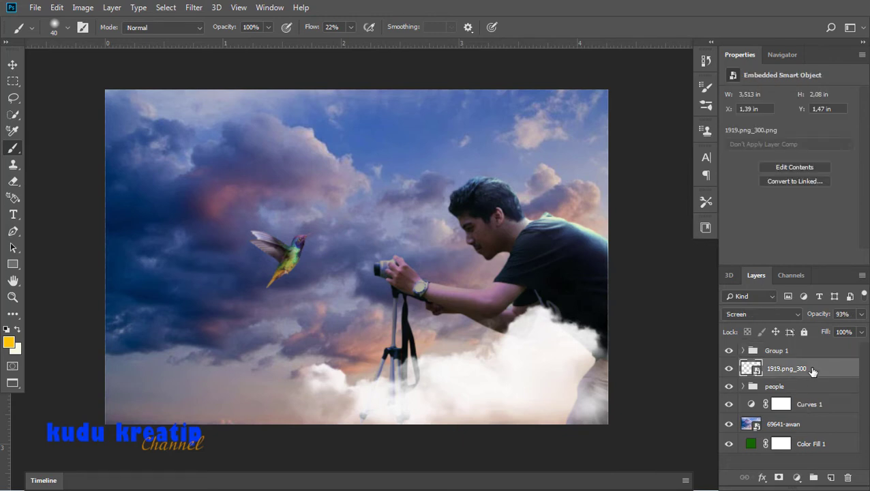
left_click_drag(863, 314, 868, 337)
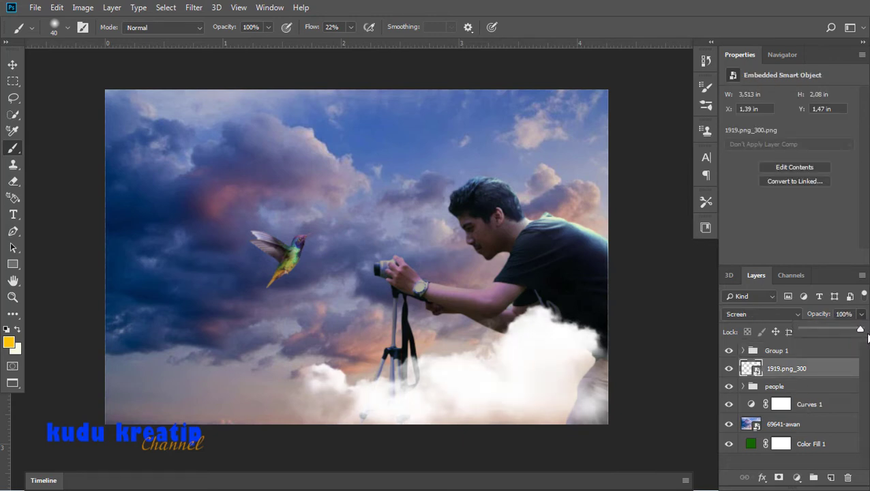
left_click(796, 315)
left_click(737, 43)
left_click(782, 317)
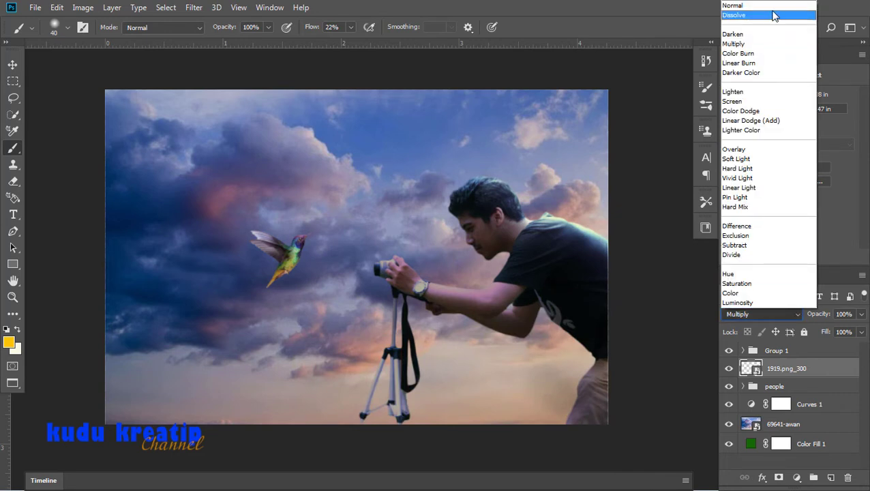
left_click(764, 6)
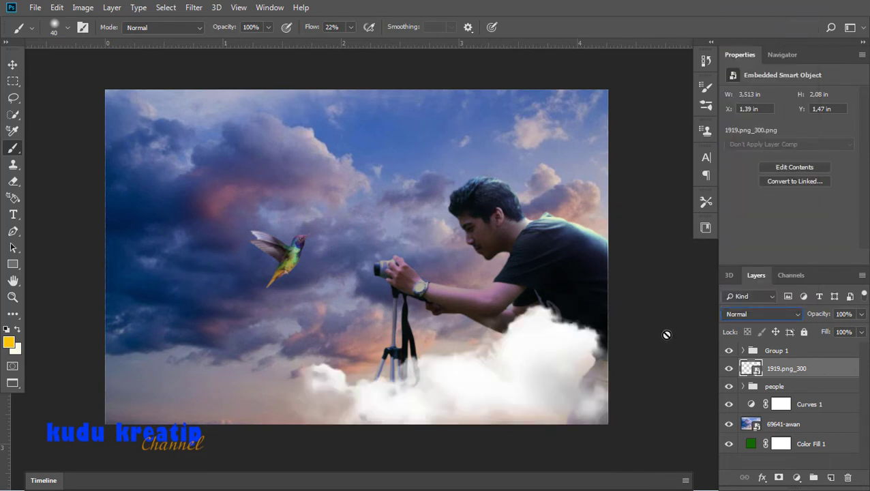
Step: Rasterize the cloud layer and partly erase it over the man's lower body at 18% flow
left_click(13, 180)
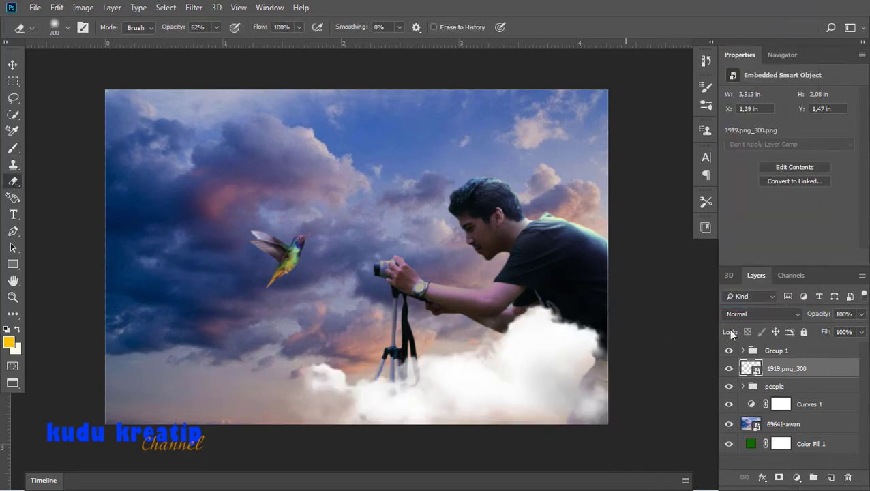
right_click(822, 368)
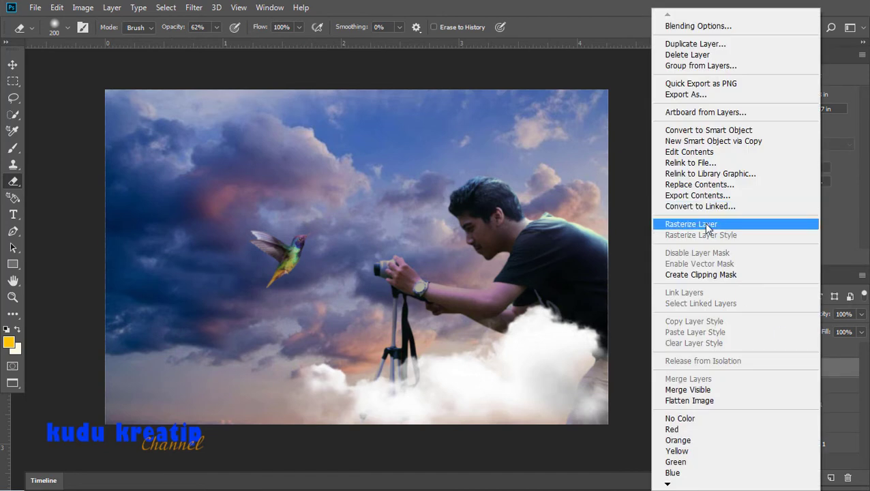
left_click(696, 223)
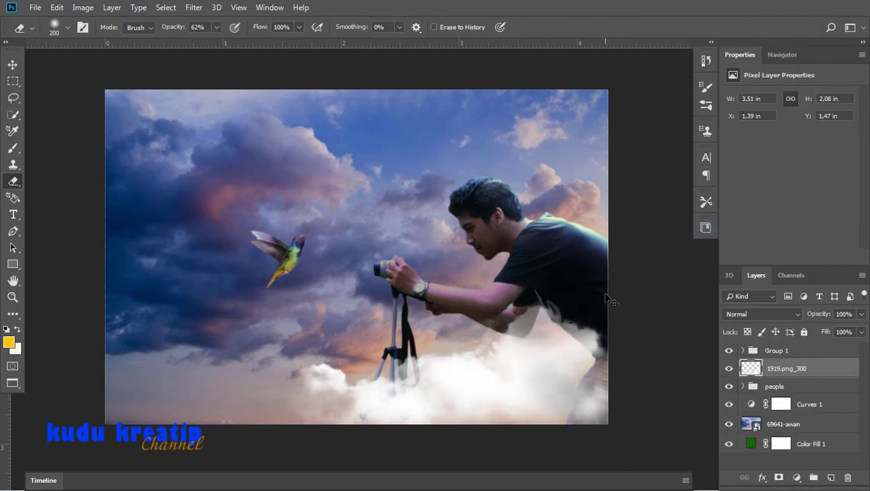
key("ctrl+z")
left_click(299, 27)
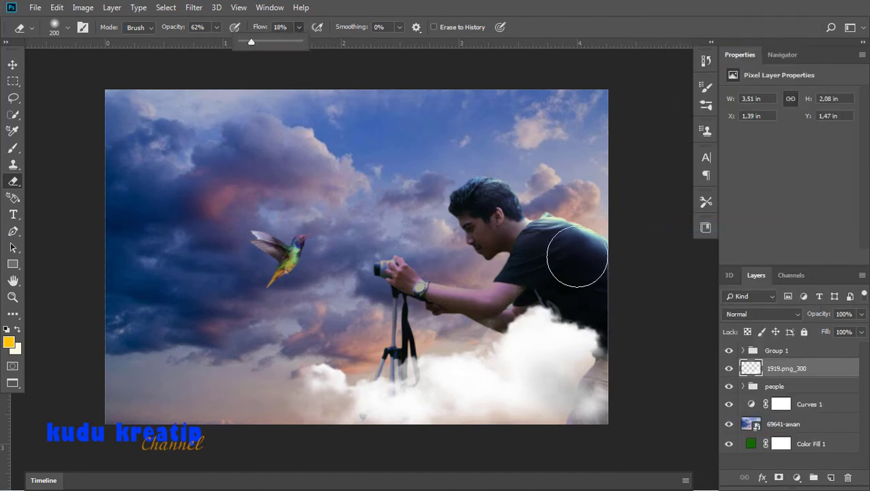
mouse_move(577, 273)
left_mouse_down()
mouse_move(578, 320)
mouse_move(477, 320)
mouse_move(409, 341)
left_mouse_up()
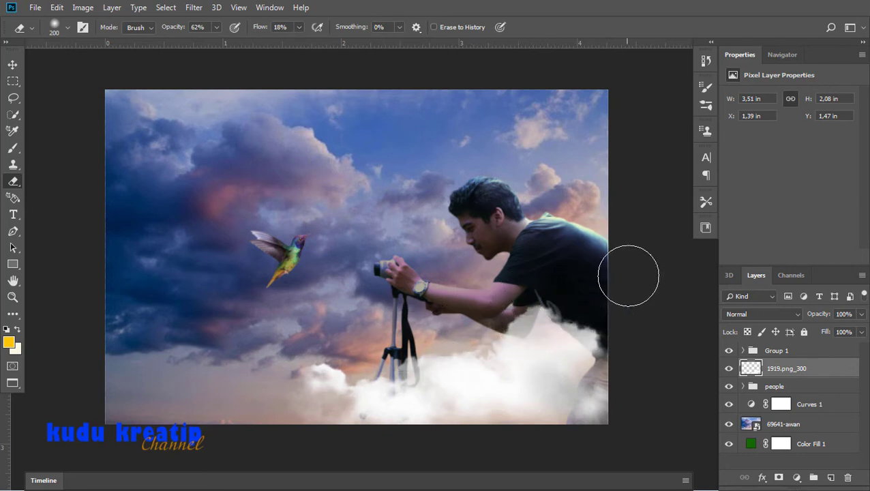
Step: Compare the sky layer and Curves 1 by toggling their visibility, leaving Curves 1 selected
key("v")
scroll(651, 307, "down", 2)
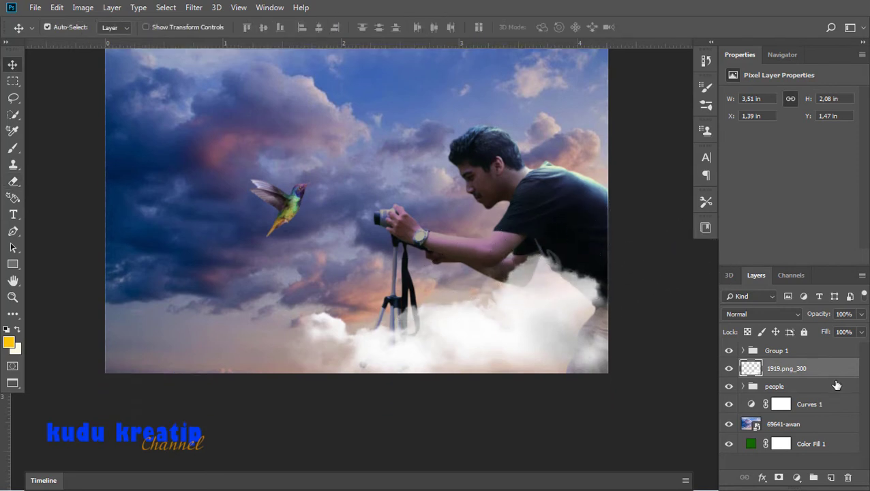
scroll(415, 321, "up", 2)
scroll(453, 339, "up", 2)
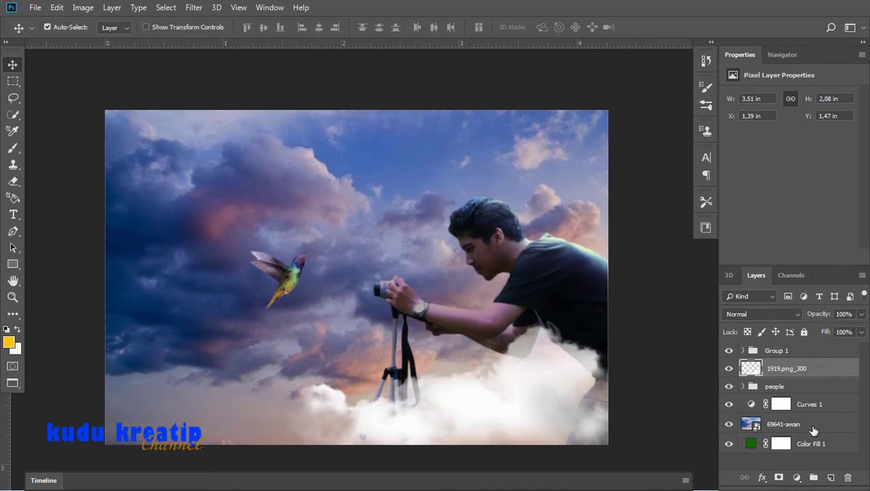
left_click(814, 429)
left_click(728, 424)
left_click(728, 424)
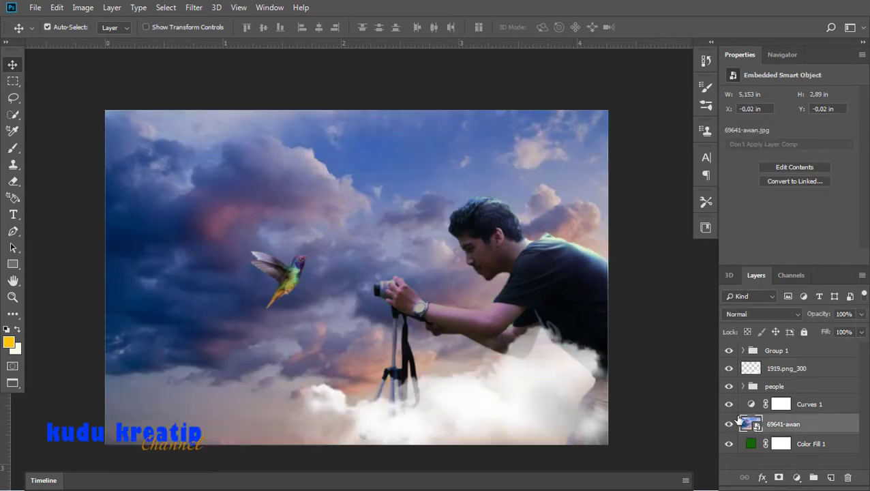
left_click(823, 405)
left_click(729, 404)
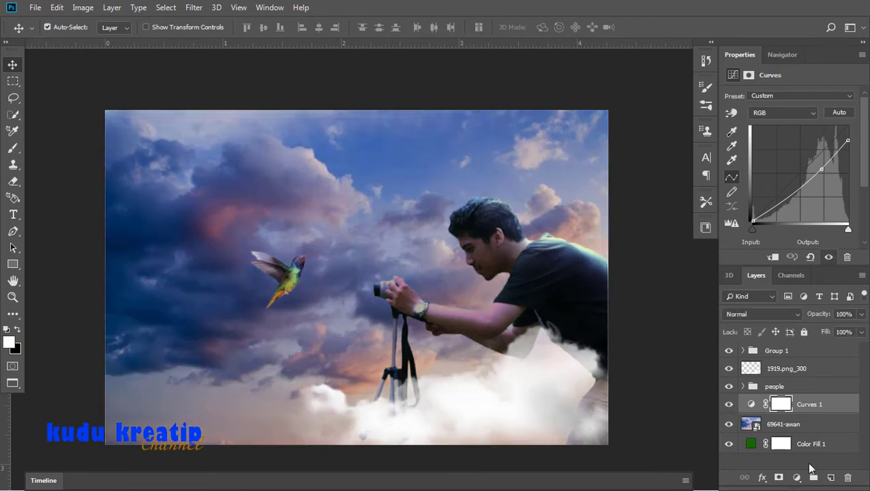
Step: Add a clipped Curves 8 above Curves 1 that darkens the sky's RGB curve
left_click(796, 478)
left_click(815, 316)
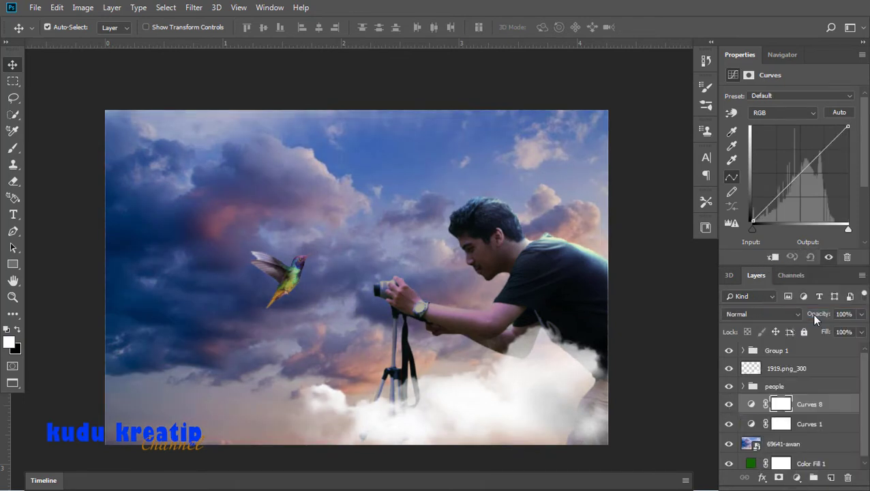
left_click(772, 257)
left_click_drag(847, 128, 864, 174)
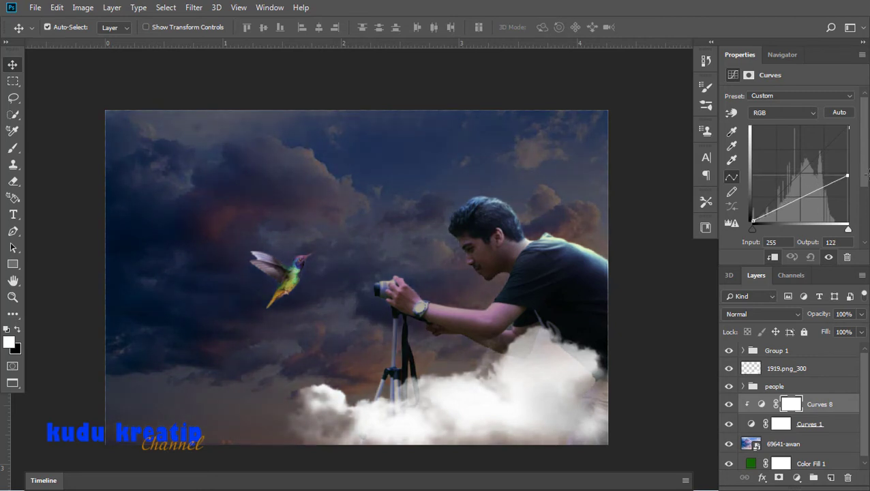
left_click(784, 206)
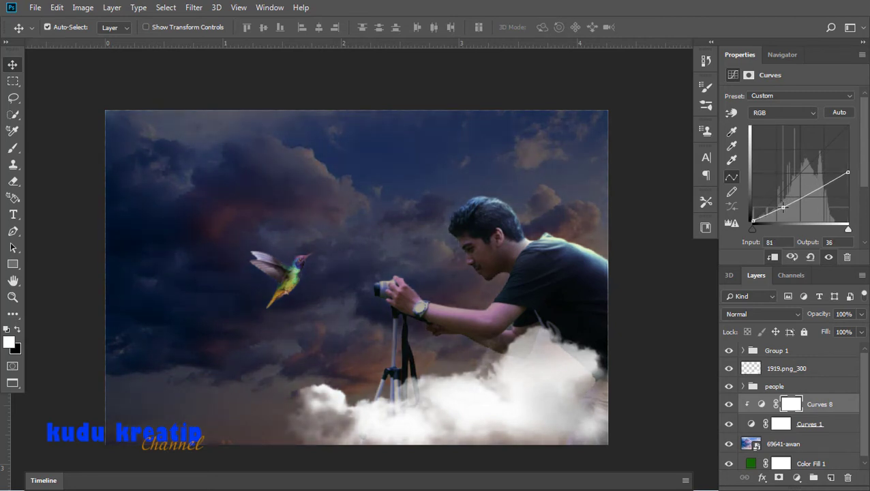
left_click_drag(784, 205, 790, 205)
Step: Lower the Red and Green channel curves of Curves 8, then invert its mask to black
left_click(807, 112)
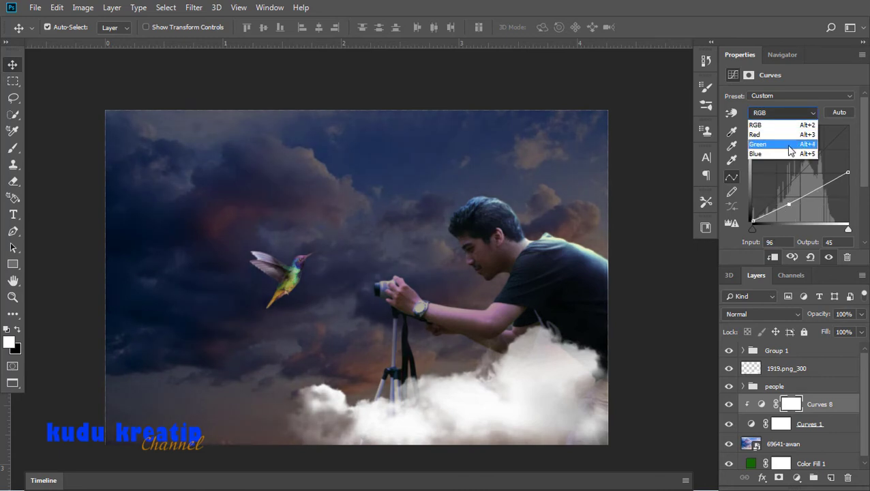
left_click(795, 136)
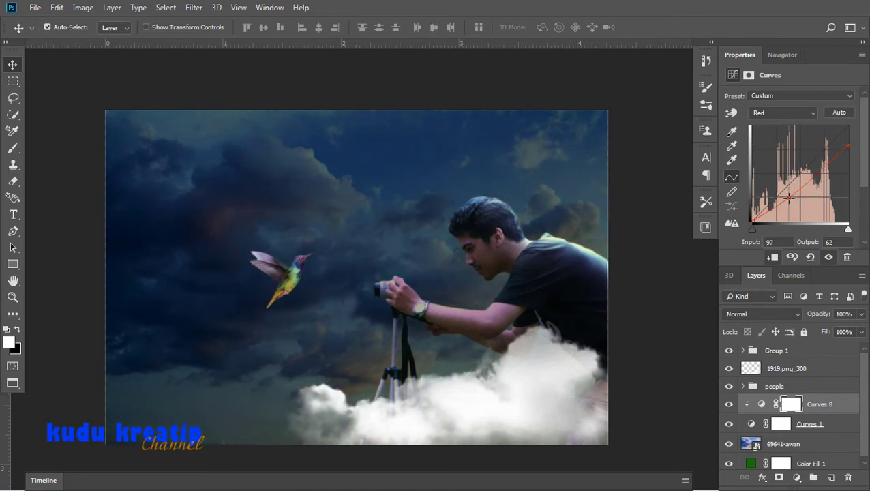
left_click(783, 112)
left_click(777, 146)
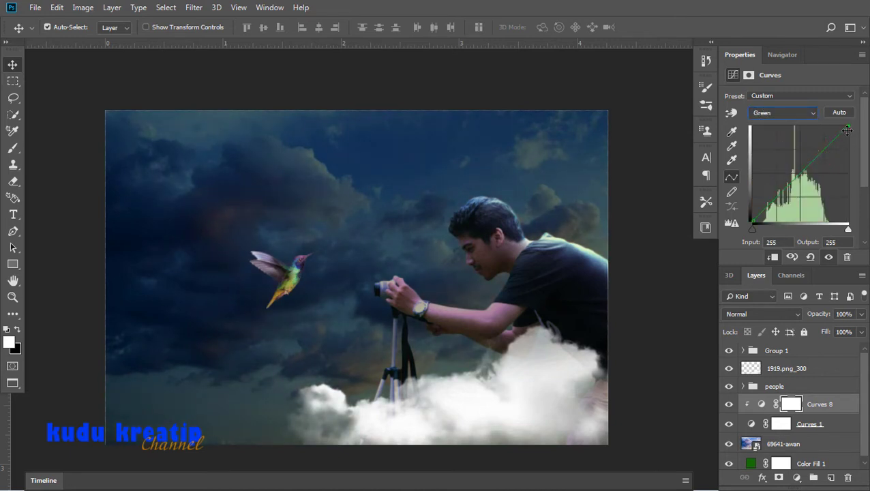
left_click_drag(848, 126, 848, 143)
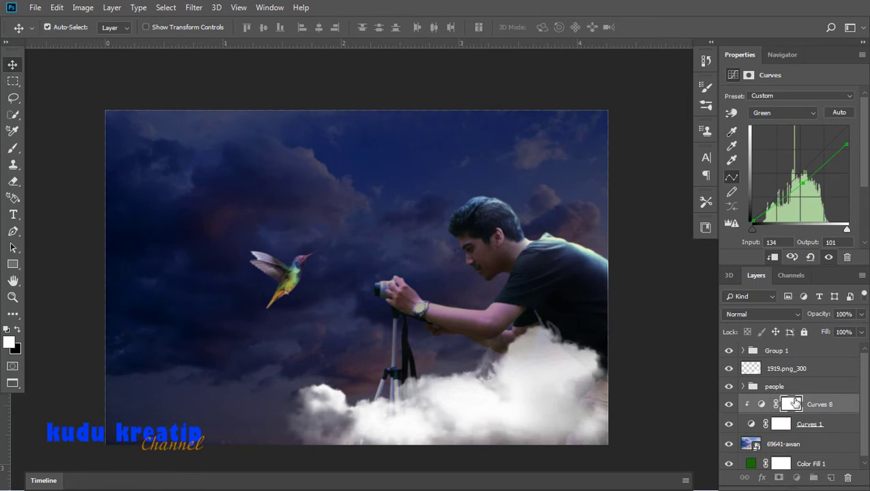
left_click(792, 404)
key("ctrl+i")
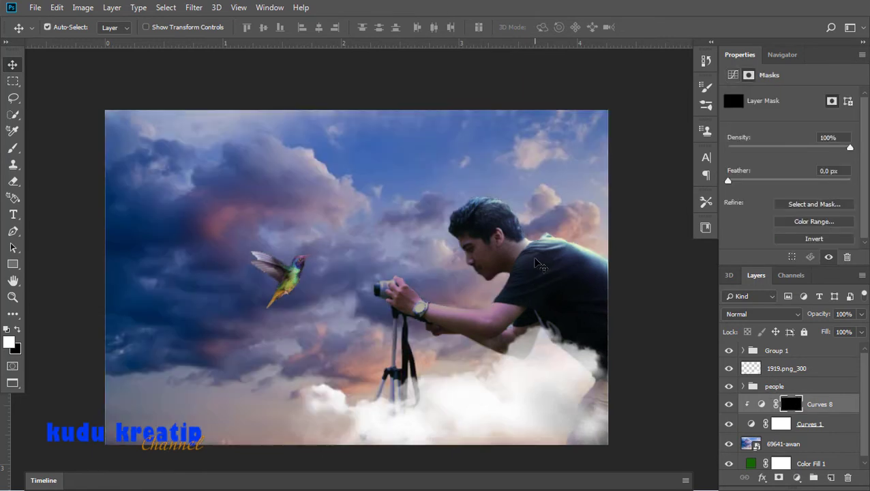
Step: Paint white with a 600 px brush on Curves 8's mask across the left and lower sky
key("b")
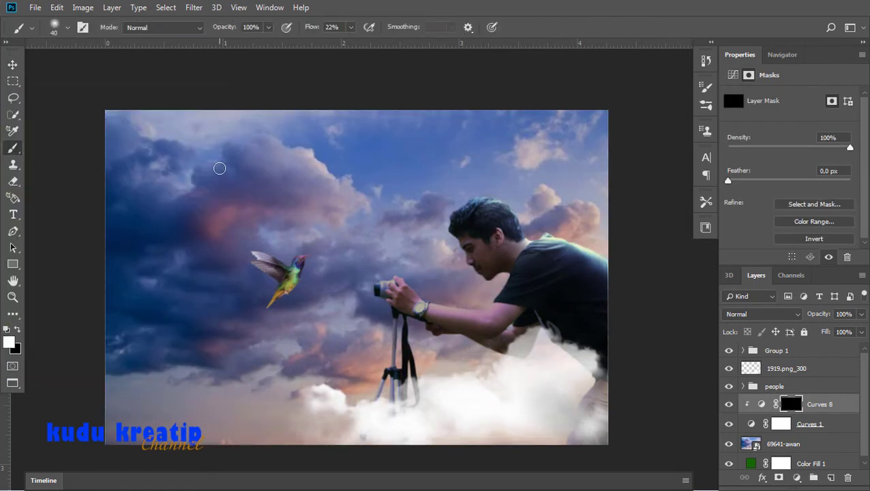
key("bracketright")
key("bracketright")
key("bracketright")
key("bracketright")
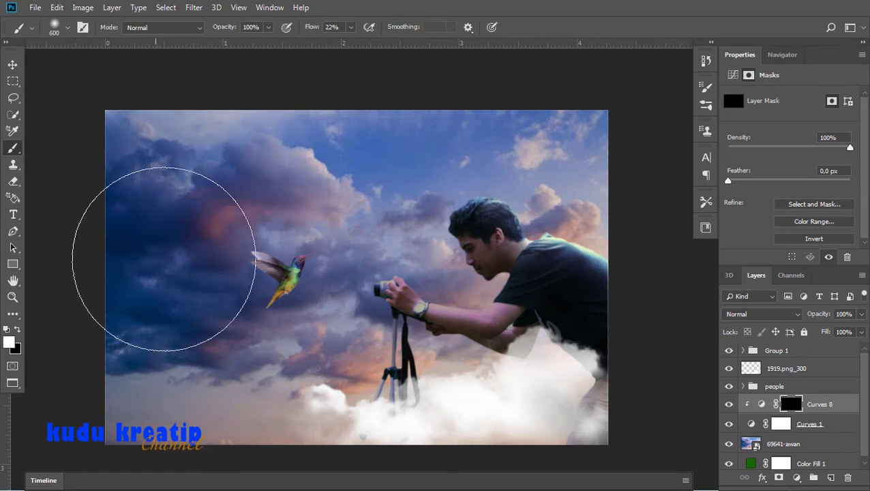
mouse_move(154, 380)
left_mouse_down()
mouse_move(229, 253)
mouse_move(272, 369)
mouse_move(316, 388)
mouse_move(159, 328)
mouse_move(295, 431)
mouse_move(364, 431)
mouse_move(243, 388)
mouse_move(147, 268)
mouse_move(116, 194)
mouse_move(388, 446)
mouse_move(192, 345)
mouse_move(248, 369)
mouse_move(206, 184)
mouse_move(167, 314)
mouse_move(359, 454)
mouse_move(476, 447)
mouse_move(156, 342)
mouse_move(398, 407)
mouse_move(183, 161)
mouse_move(301, 97)
mouse_move(113, 165)
mouse_move(339, 490)
mouse_move(378, 407)
mouse_move(369, 418)
mouse_move(717, 402)
left_mouse_up()
Step: Add a darkening Curves 9 clipped to the 1919.png_300 cloud layer
left_click(818, 372)
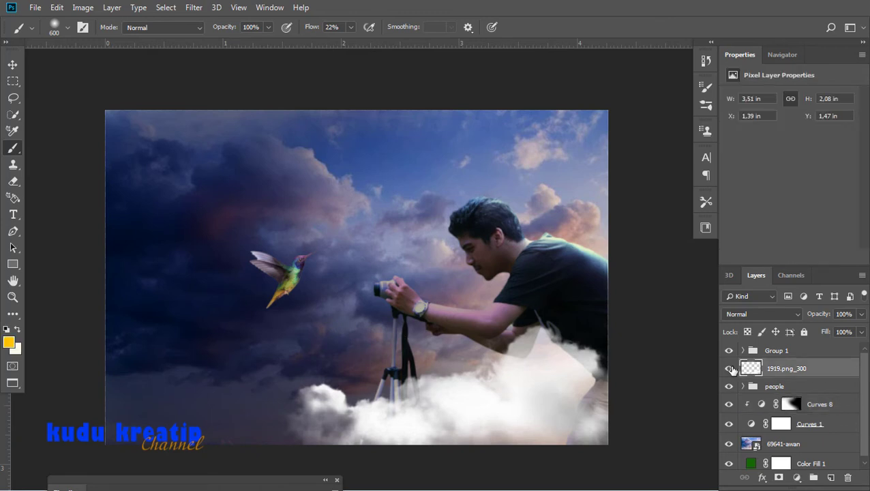
left_click(729, 368)
left_click(796, 477)
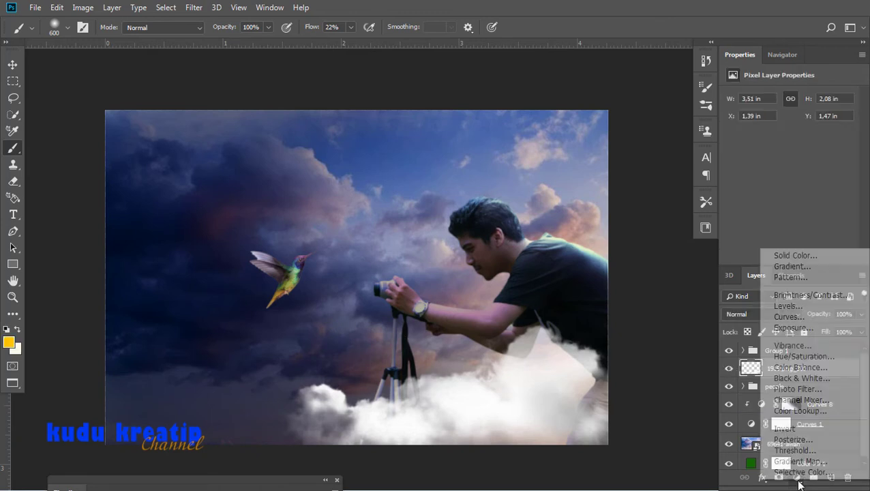
left_click(784, 319)
left_click_drag(845, 129, 858, 174)
left_click(773, 257)
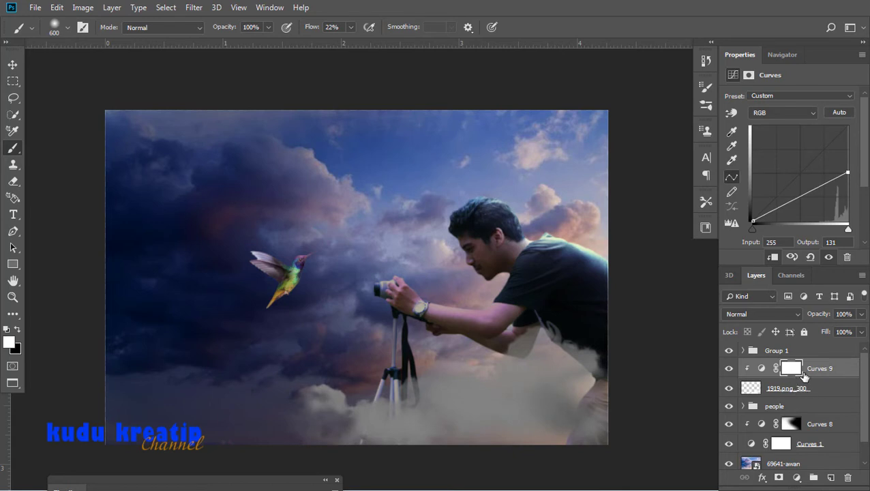
Step: Invert Curves 9's mask and paint white over the lower clouds, black under the man
left_click(825, 369)
left_click(788, 368)
key("ctrl+i")
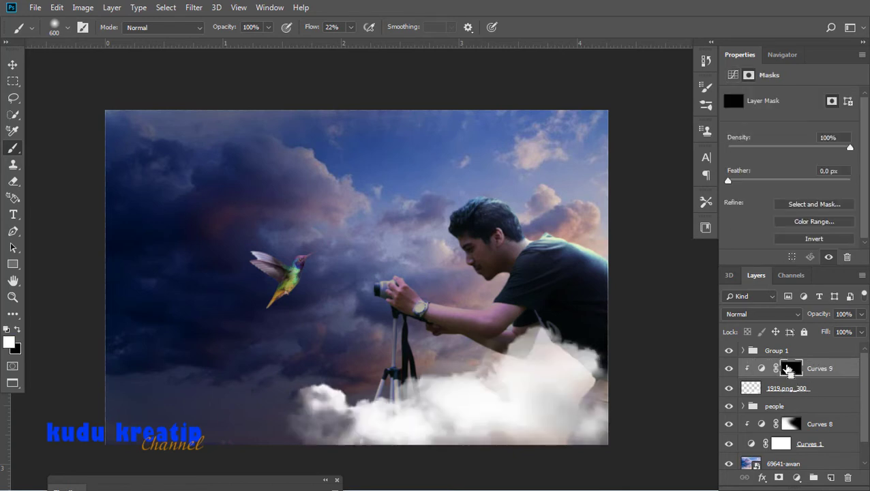
key("d")
key("x")
mouse_move(284, 399)
left_mouse_down()
mouse_move(422, 397)
mouse_move(332, 422)
mouse_move(425, 452)
mouse_move(439, 482)
left_mouse_up()
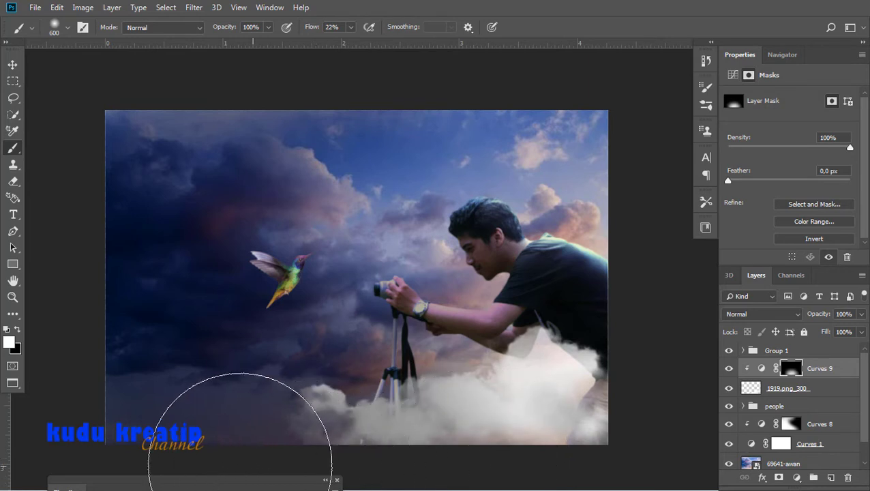
left_click_drag(463, 447, 576, 464)
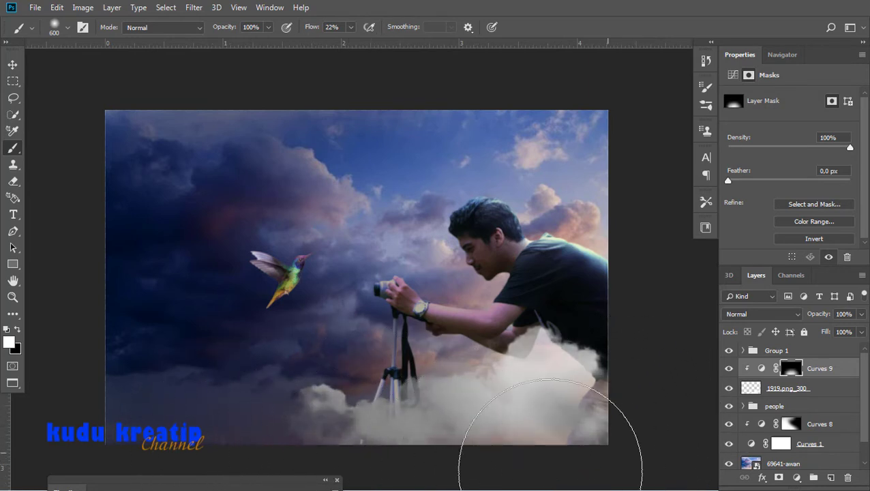
key("x")
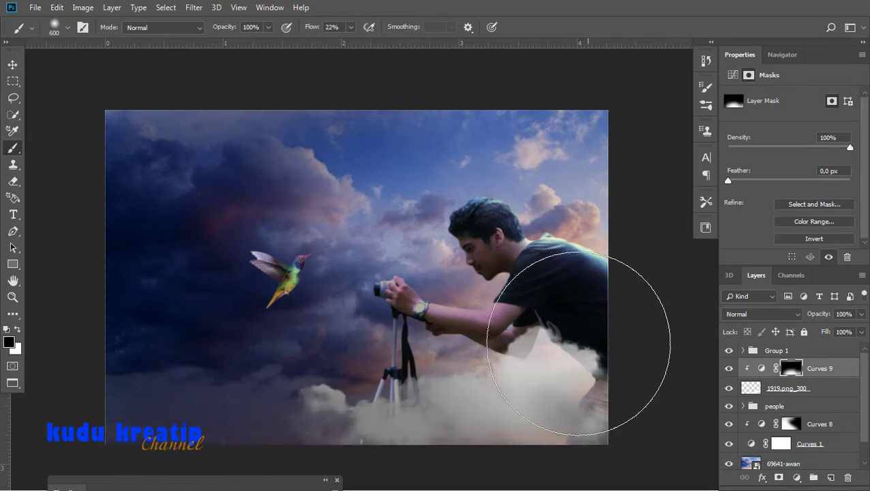
left_click_drag(573, 339, 525, 398)
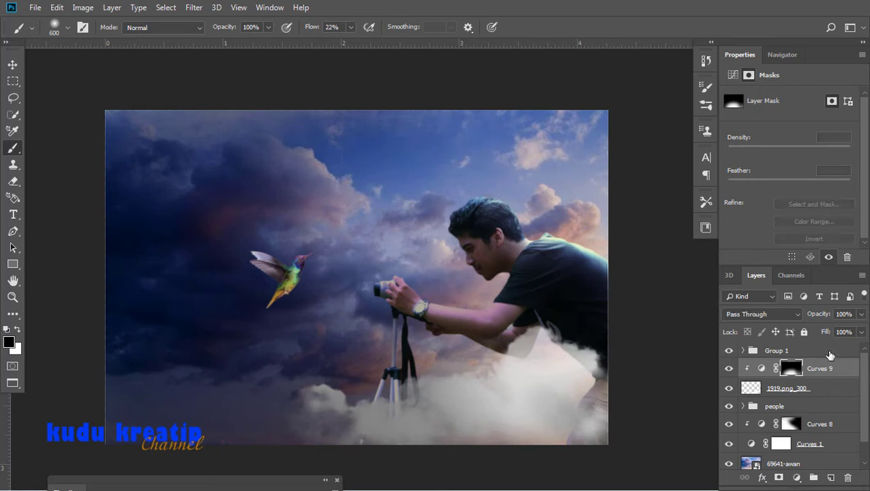
Step: Rename Group 1 to 'bird' and add a new layer named 'magic' above it
left_click(768, 351)
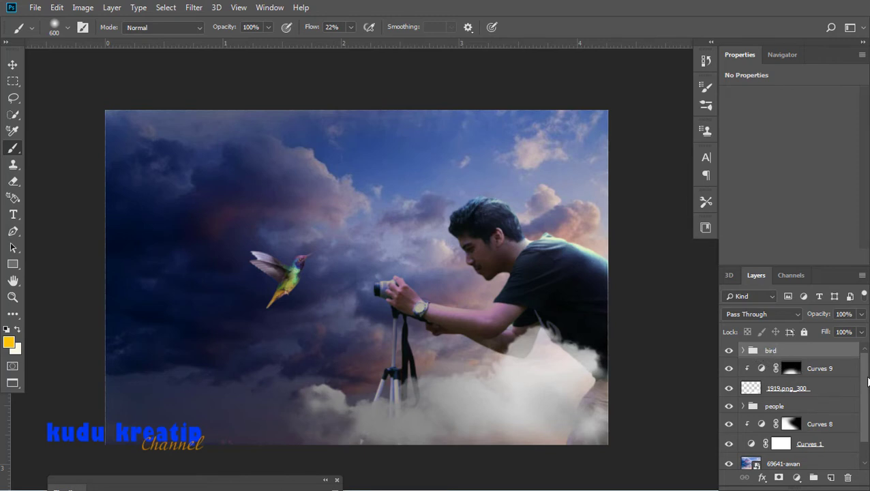
scroll(866, 378, "down", 1)
scroll(863, 369, "up", 1)
left_click(831, 478)
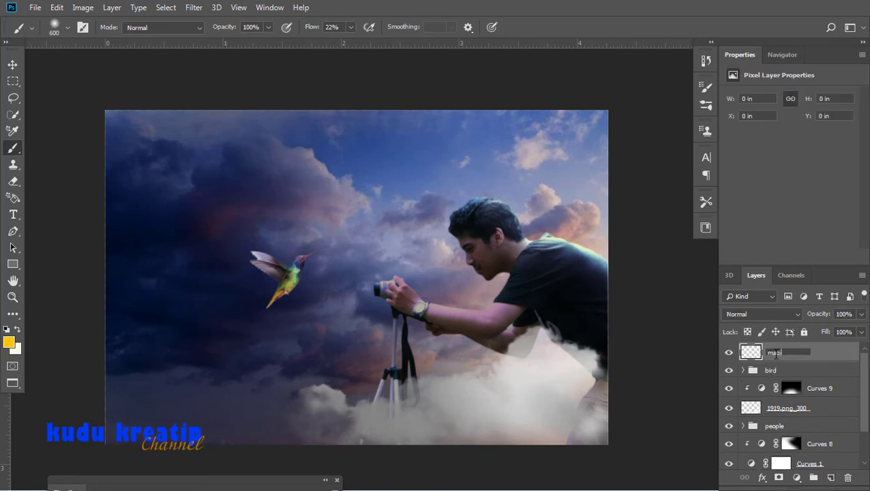
Step: Load the sparkle brush preset at 900 px size and 100% flow
right_click(231, 233)
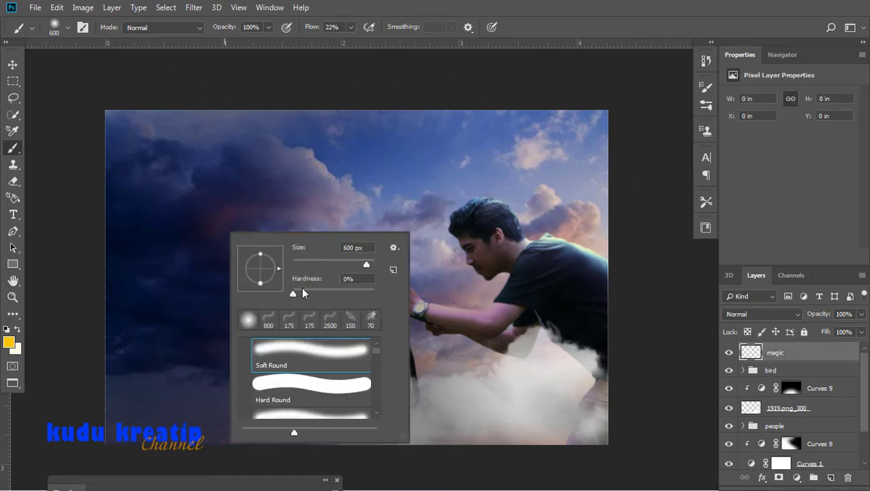
left_click(268, 325)
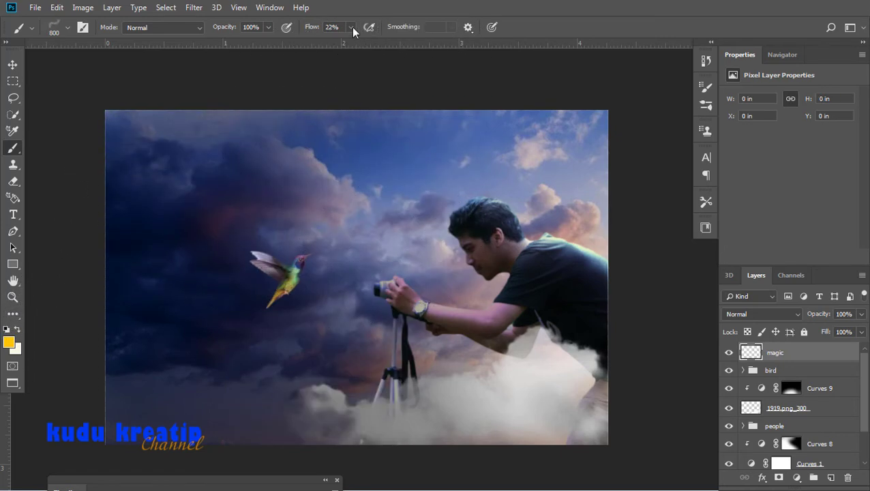
left_click_drag(392, 53, 399, 42)
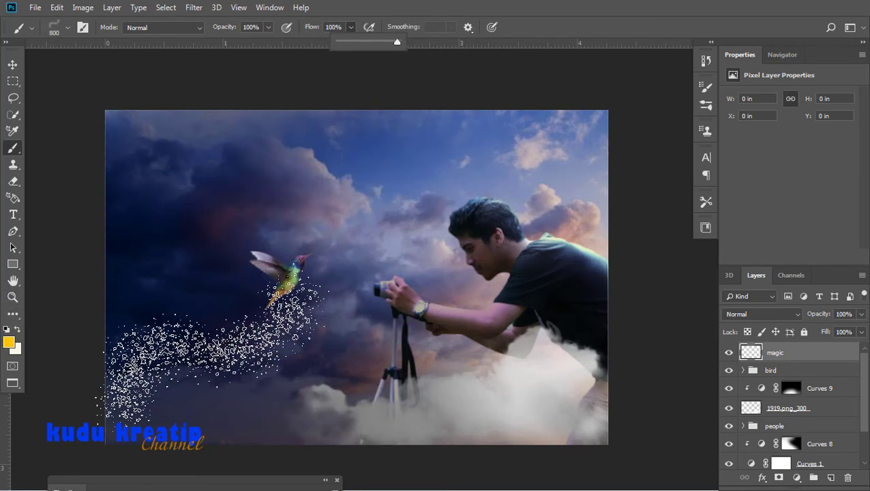
key("bracketright")
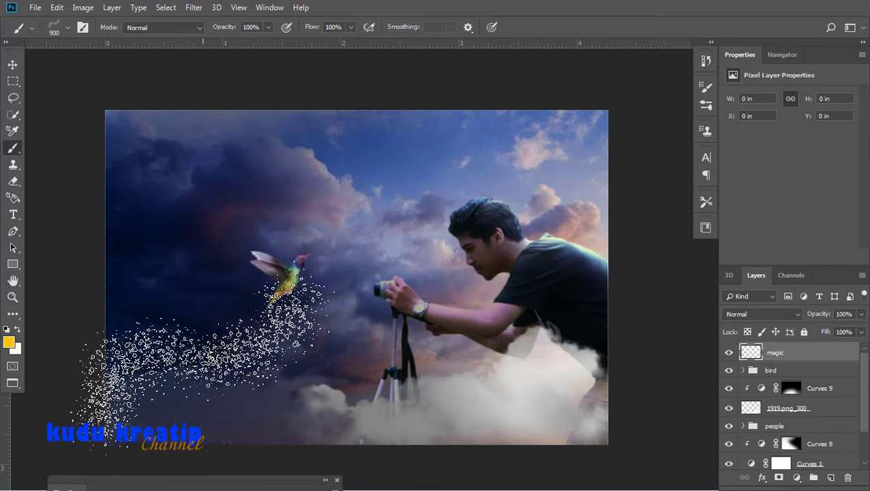
left_click(198, 351)
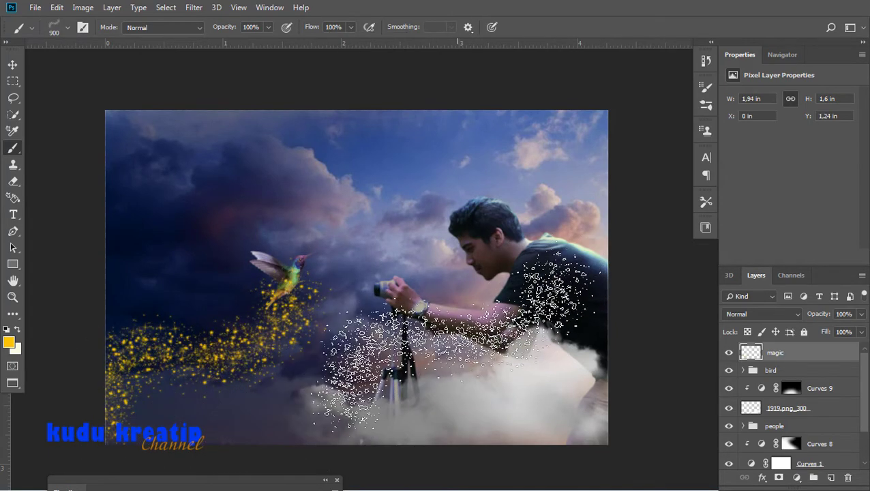
key("ctrl+z")
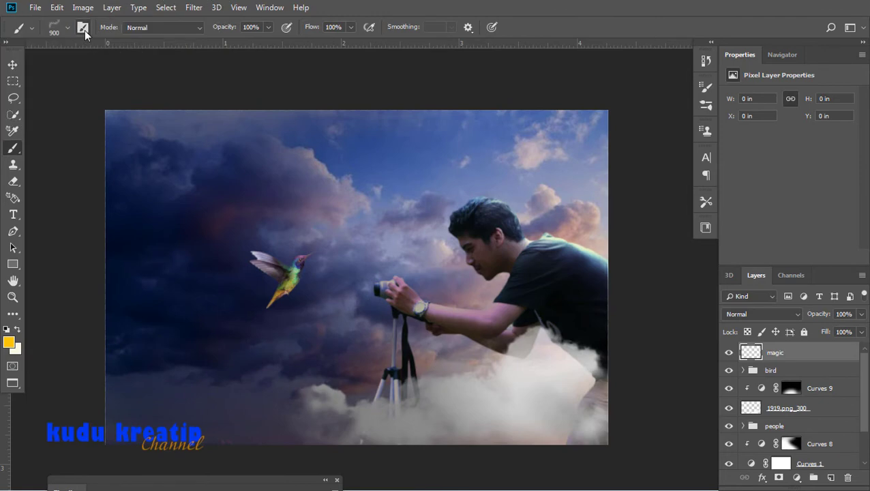
Step: Set sparkle brush Shape Dynamics: size jitter 29%, minimum diameter 40%, minimum roundness 7%
left_click(83, 28)
left_click(514, 135)
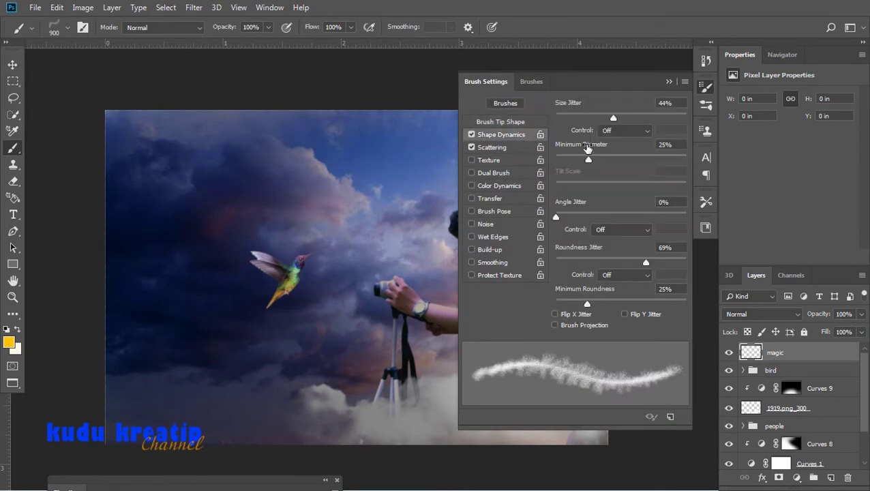
left_click_drag(635, 120, 594, 120)
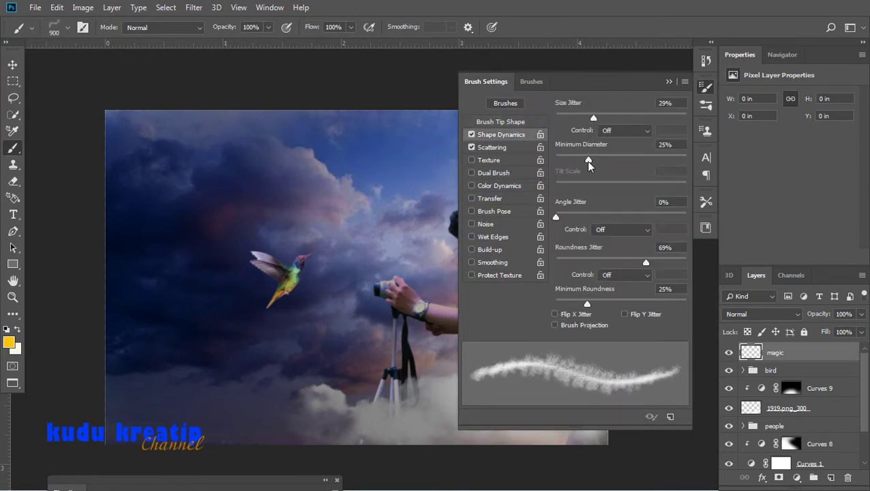
left_click_drag(589, 160, 607, 160)
left_click_drag(557, 217, 584, 217)
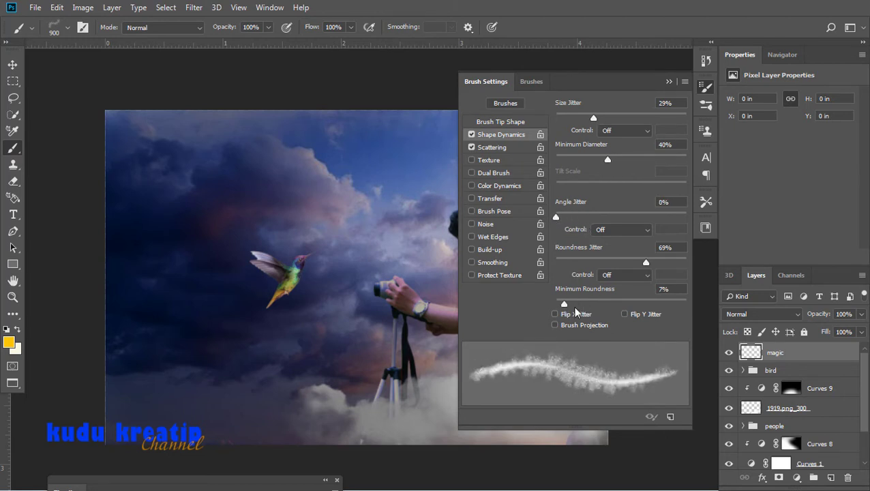
Step: Set sparkle brush Scattering to scatter 0%, count 1 and count jitter 56%
left_click(515, 149)
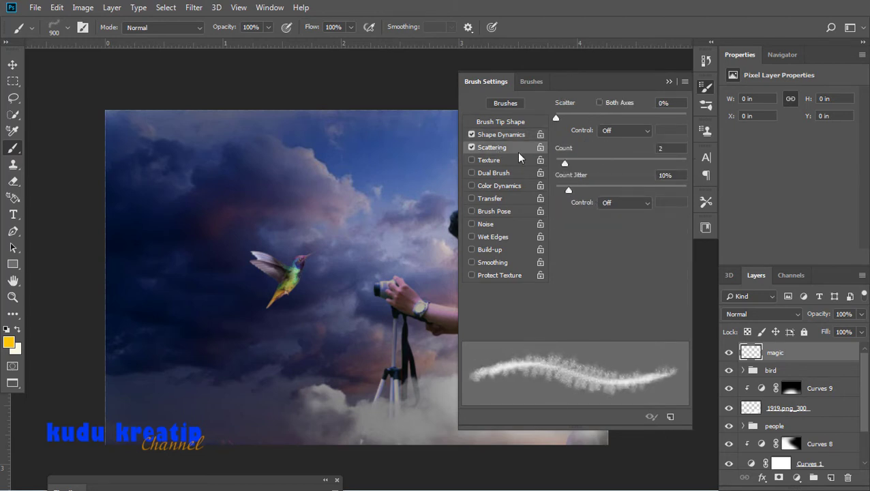
left_click_drag(568, 123, 538, 123)
left_click_drag(564, 165, 628, 193)
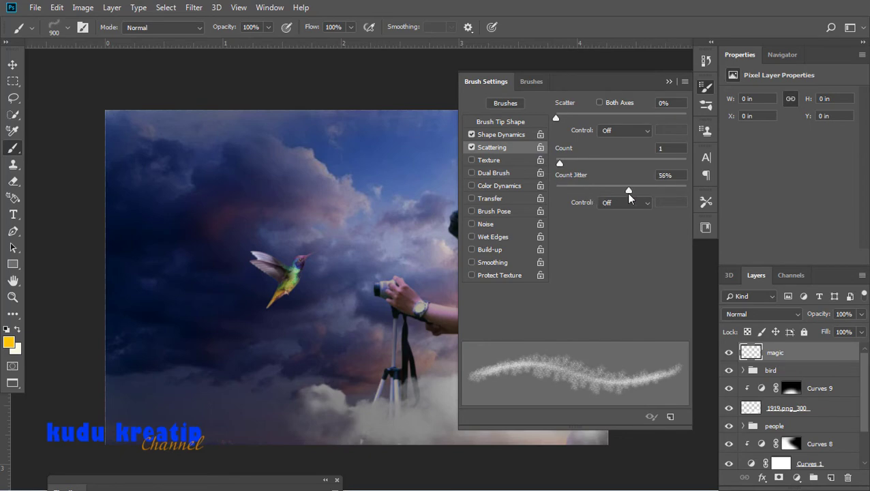
left_click_drag(575, 194, 564, 193)
Step: Paint a sparkle trail from the hummingbird to the lower-left and add a mask to the magic layer
left_click(668, 82)
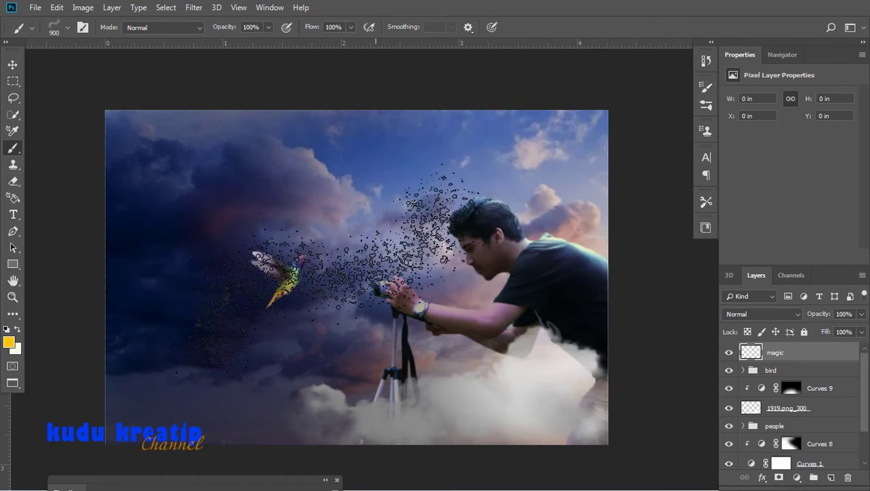
mouse_move(327, 280)
left_mouse_down()
mouse_move(75, 409)
mouse_move(41, 443)
left_mouse_up()
key("ctrl+z")
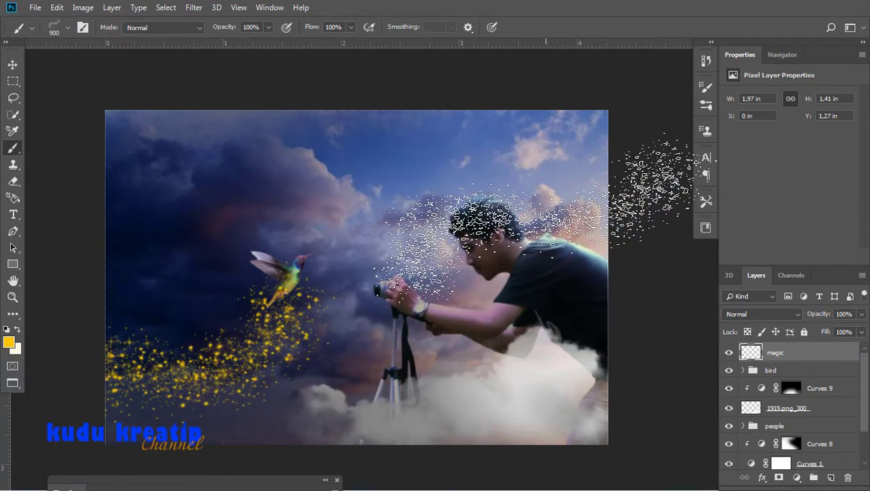
key("ctrl+z")
right_click(322, 283)
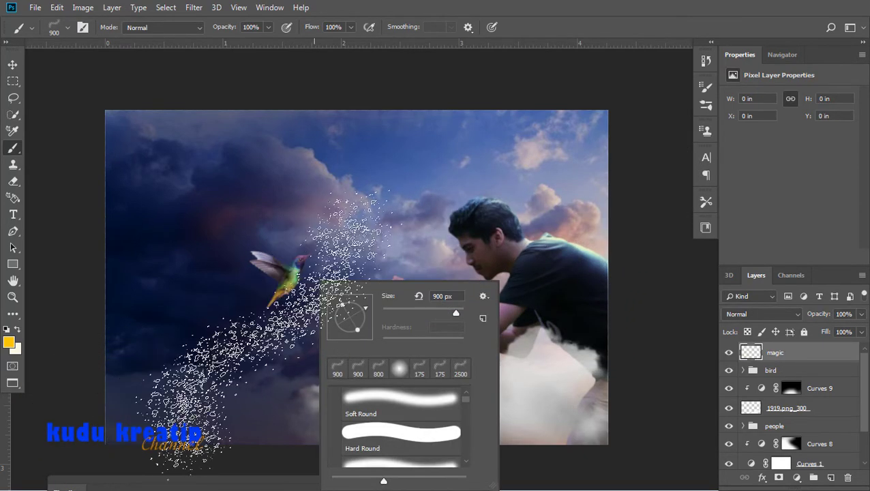
key("Return")
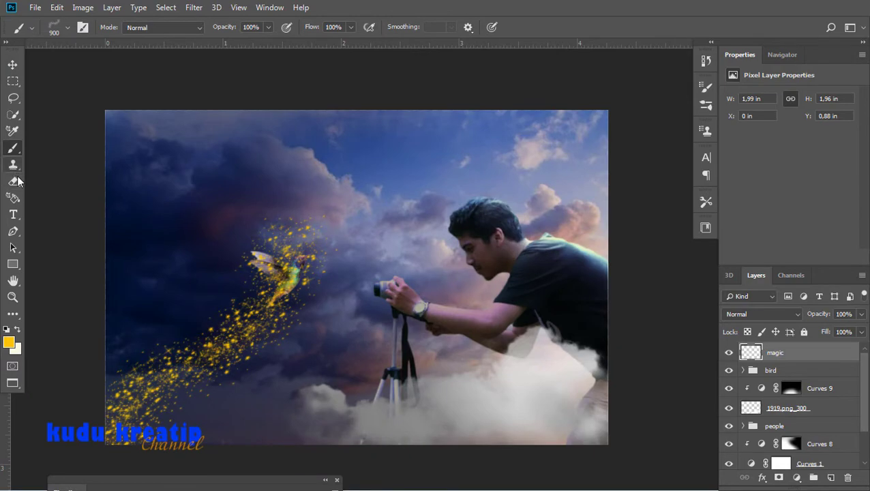
left_click(779, 477)
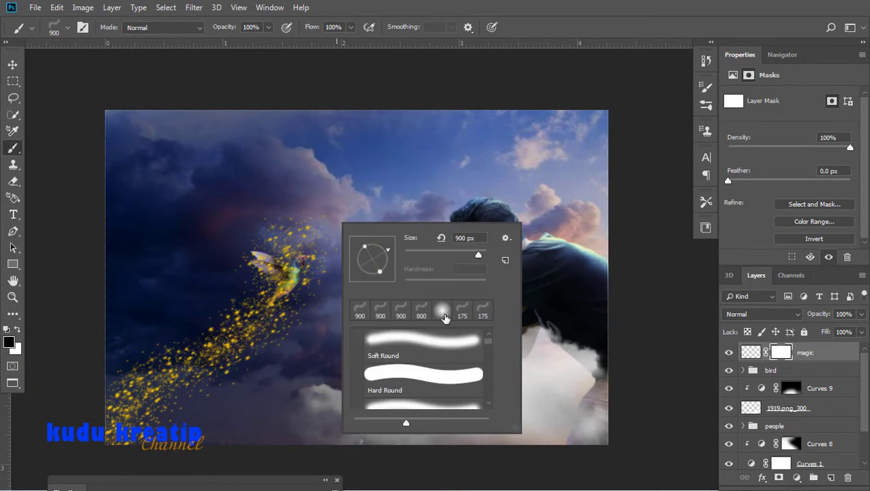
Step: Mask out the gold sparkles over the hummingbird with a 175 px soft round brush at 21% flow
left_click(441, 311)
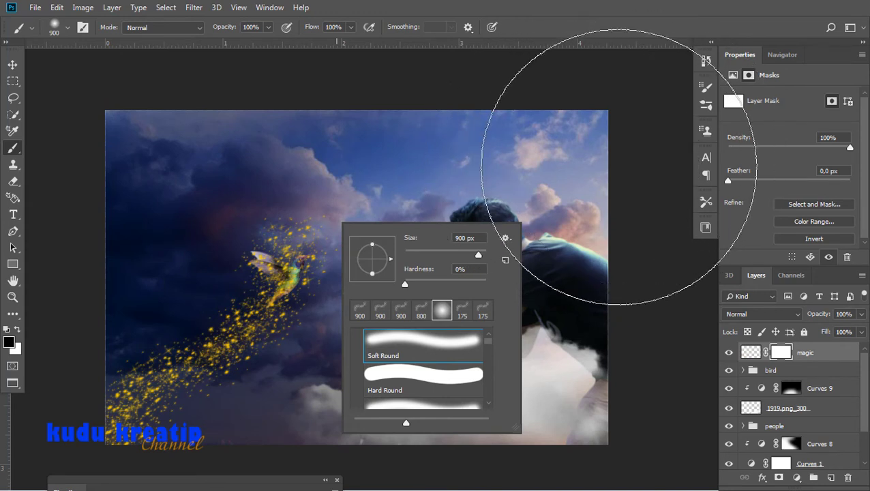
key("Return")
key("bracketleft")
key("bracketleft")
key("bracketleft")
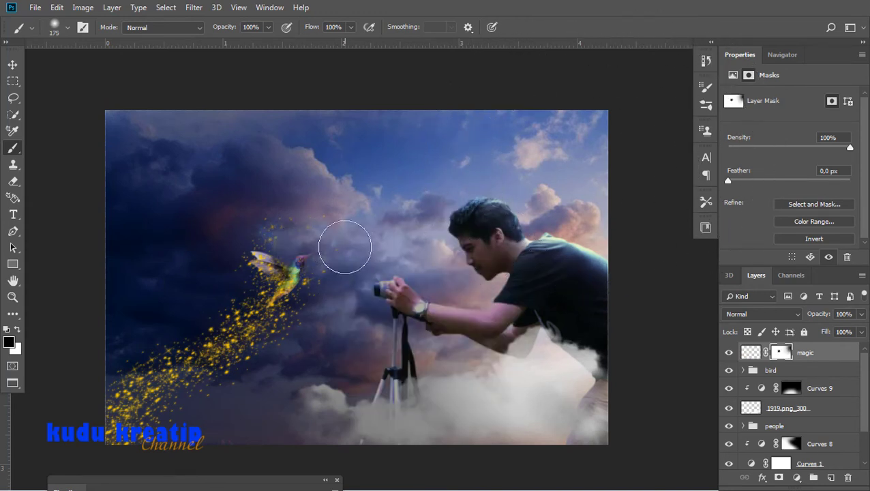
left_click(350, 27)
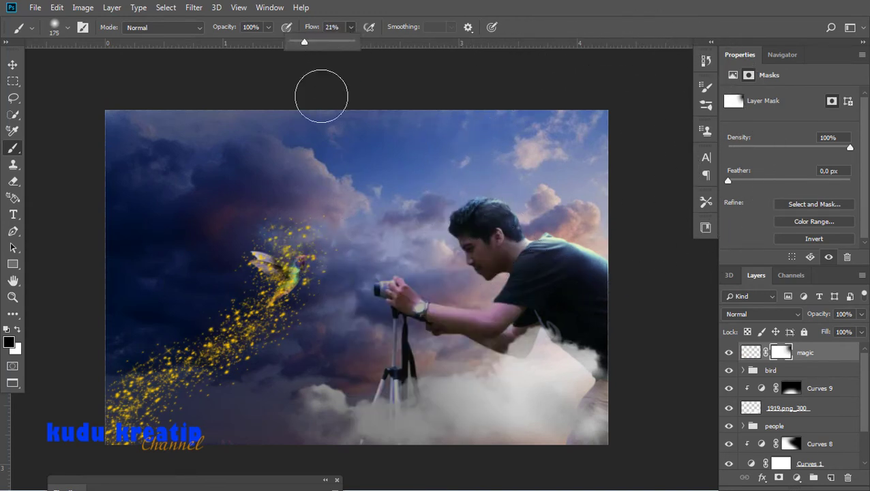
left_click(264, 227)
left_click_drag(310, 272, 266, 252)
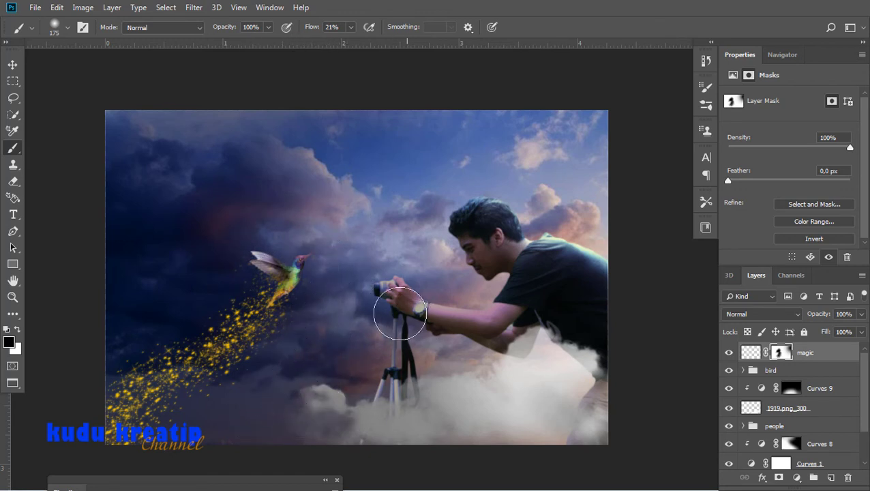
Step: Choose the 900 sparkle brush preset on the magic layer and add a new empty layer above it
left_click(749, 352)
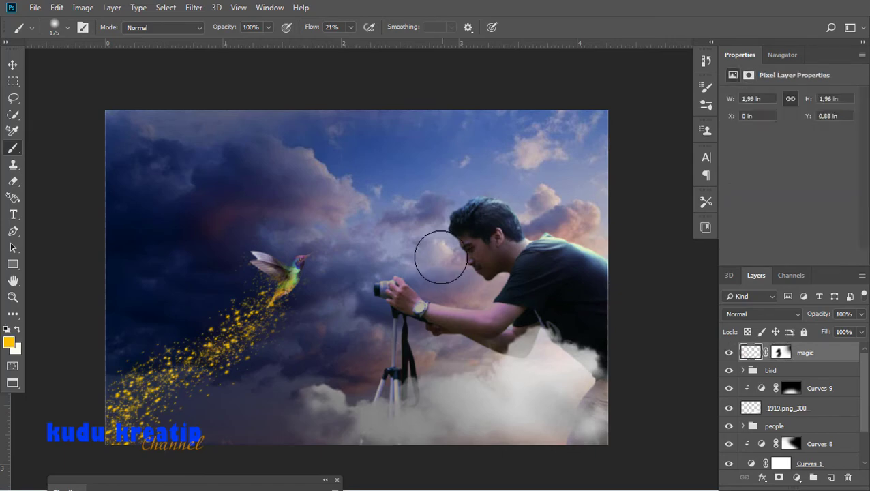
right_click(376, 250)
left_click(409, 333)
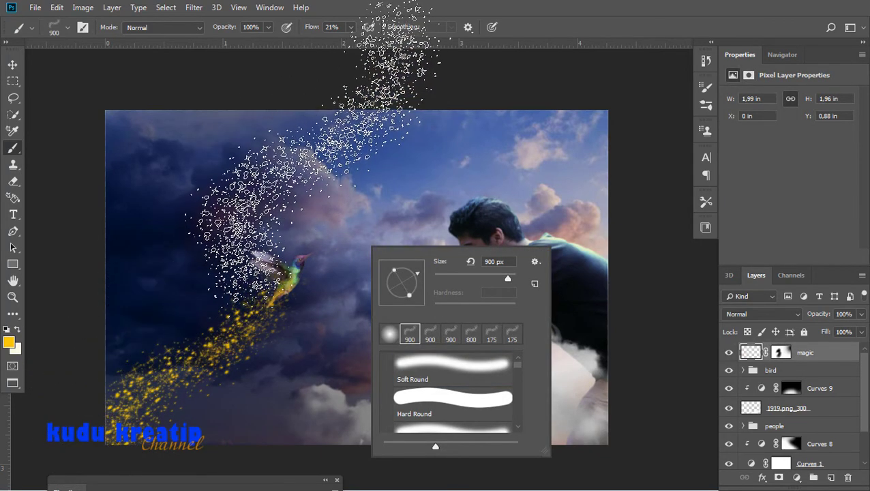
key("Return")
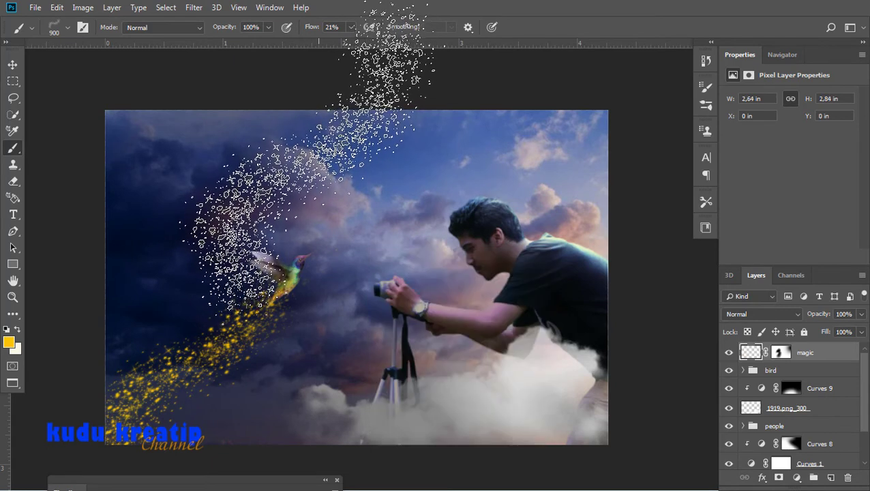
left_click(748, 352, "ctrl")
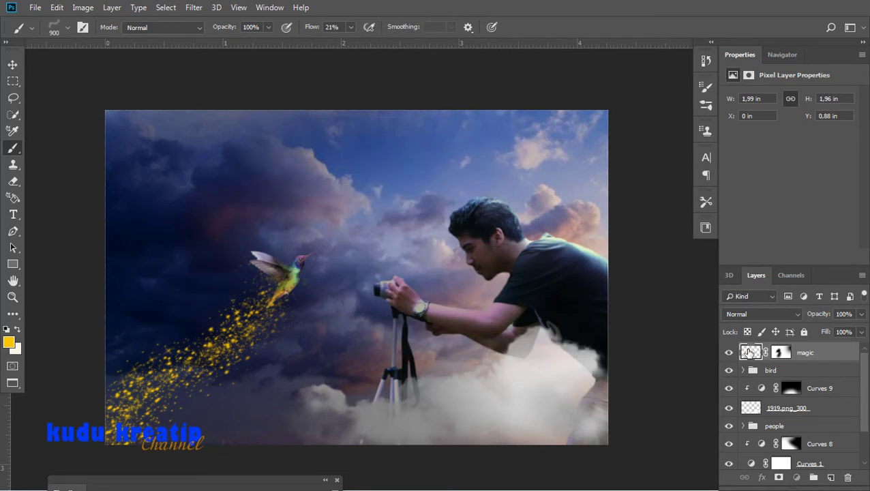
left_click(831, 477)
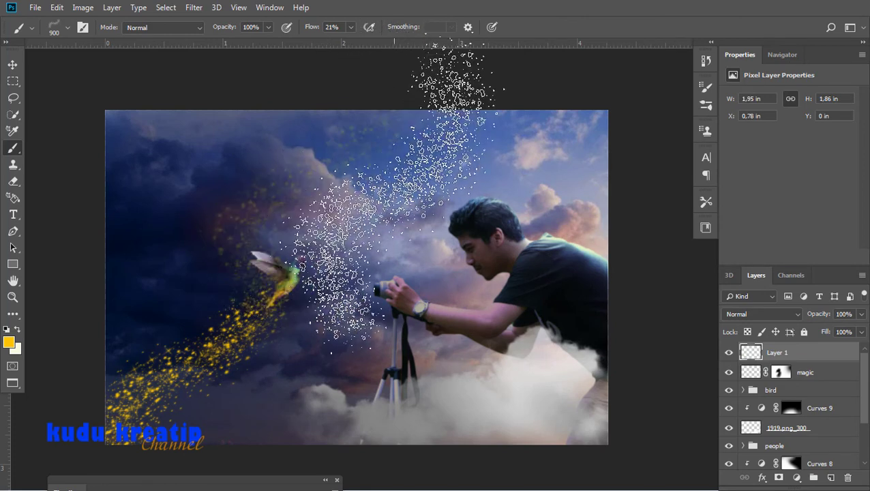
Step: Stamp yellow sparkles onto Layer 1 and add a layer mask with default black and white colours
left_click_drag(349, 31, 417, 60)
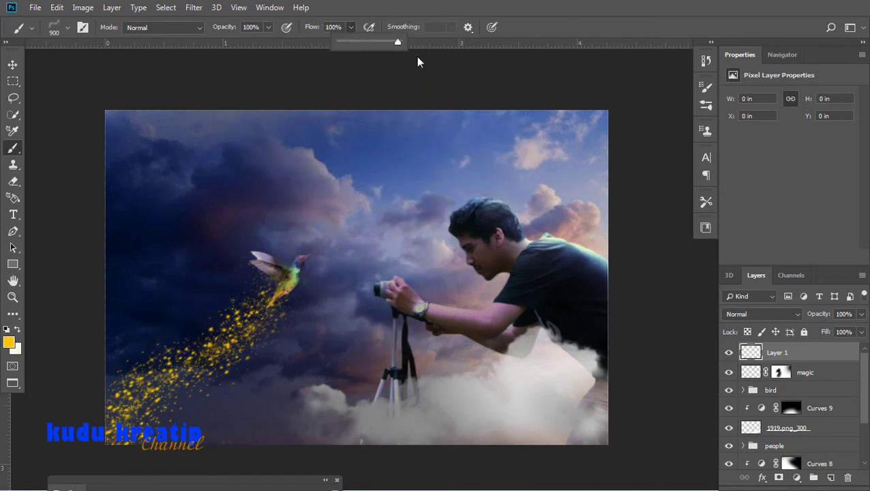
left_click(321, 262)
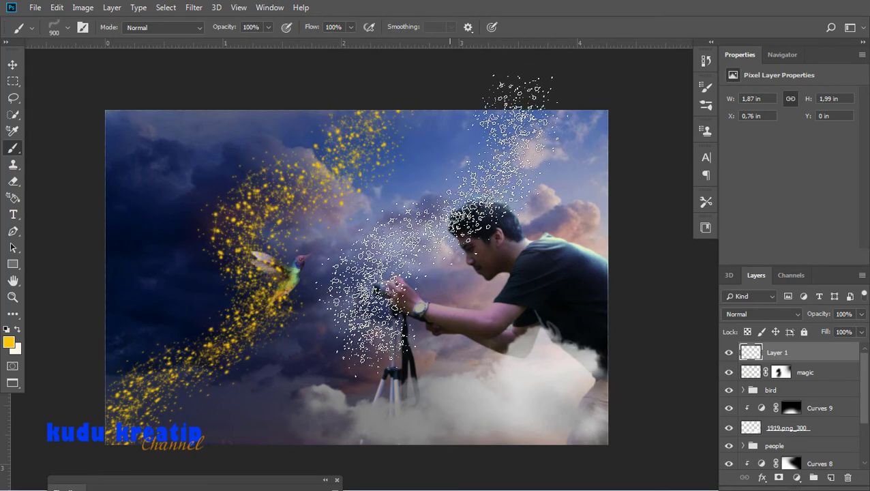
left_click(794, 477)
key("d")
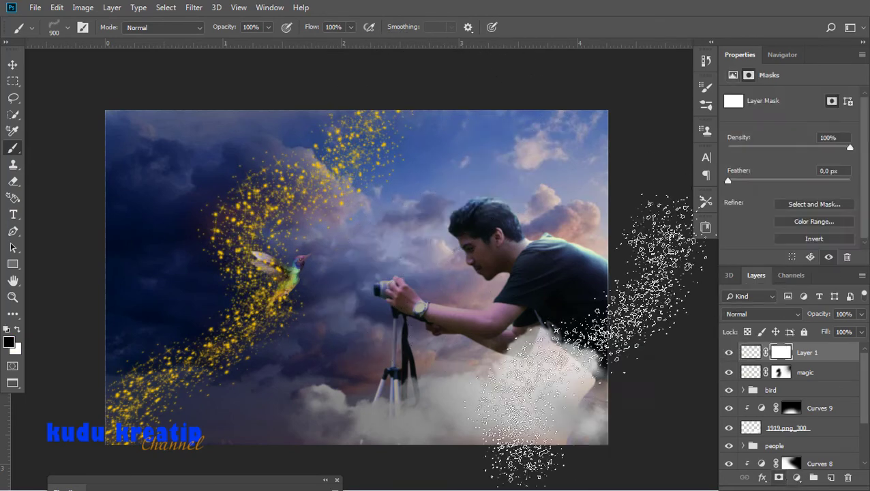
Step: Paint out the sparkles above the bird with a soft round brush, then merge Layer 1 down into magic
right_click(373, 220)
left_click(390, 140)
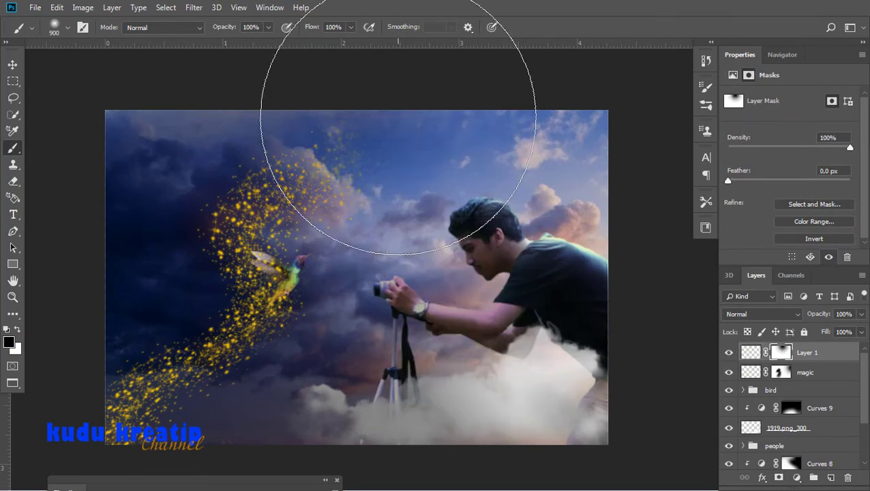
key("bracketleft")
key("bracketleft")
key("bracketleft")
key("bracketleft")
key("bracketleft")
key("bracketleft")
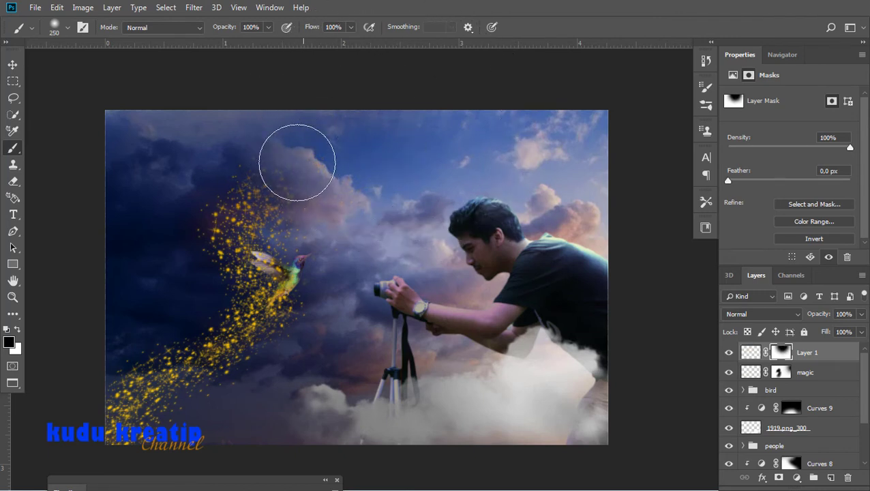
left_click_drag(309, 185, 227, 210)
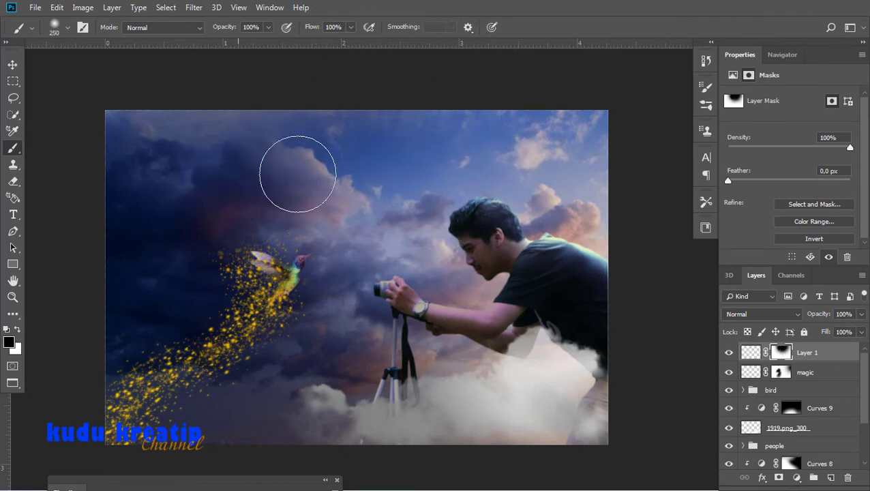
left_click_drag(351, 27, 345, 45)
left_click(279, 238)
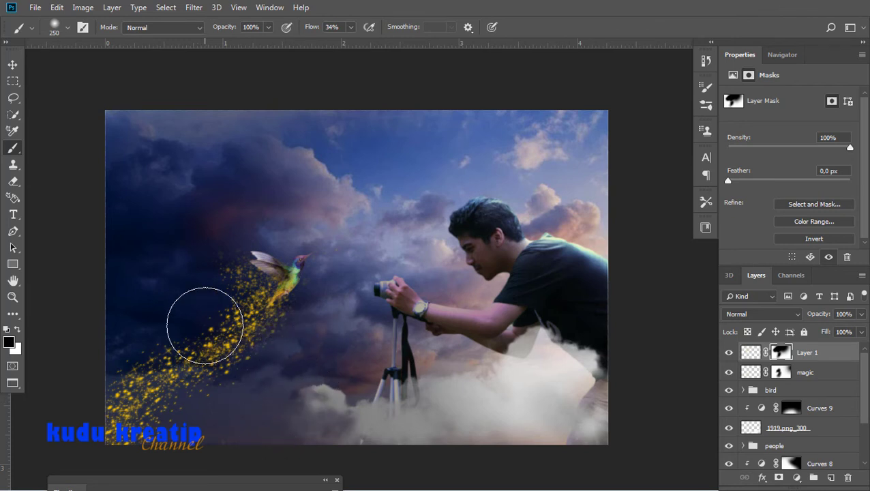
key("bracketleft")
key("bracketleft")
key("bracketleft")
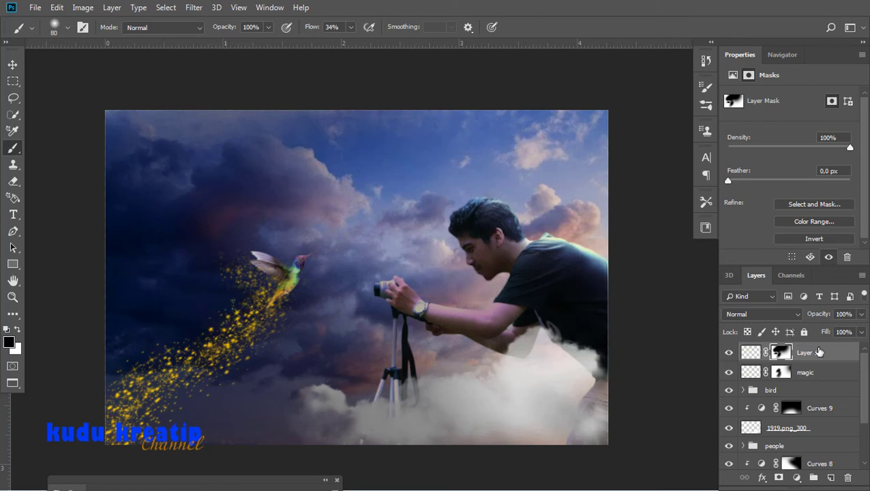
left_click(753, 353)
key("ctrl+e")
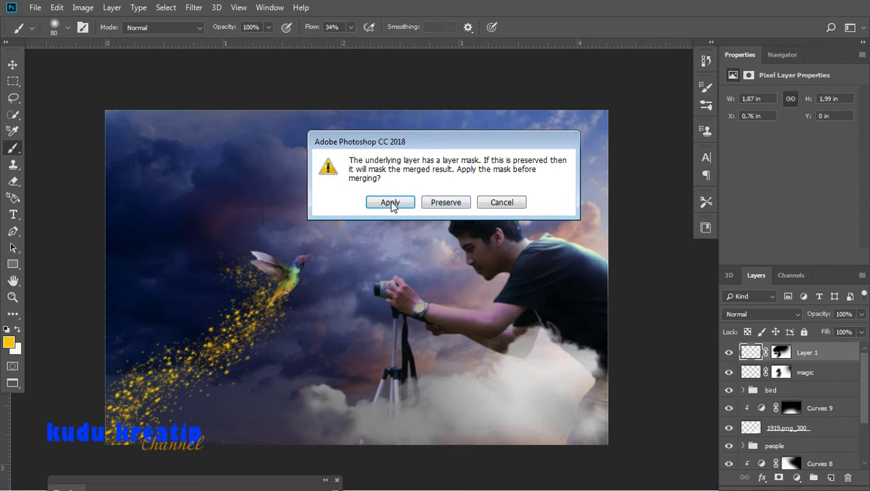
Step: Apply the mask on merge, then set magic to Screen blending at 89% opacity after trying Overlay and Soft Light
left_click(390, 203)
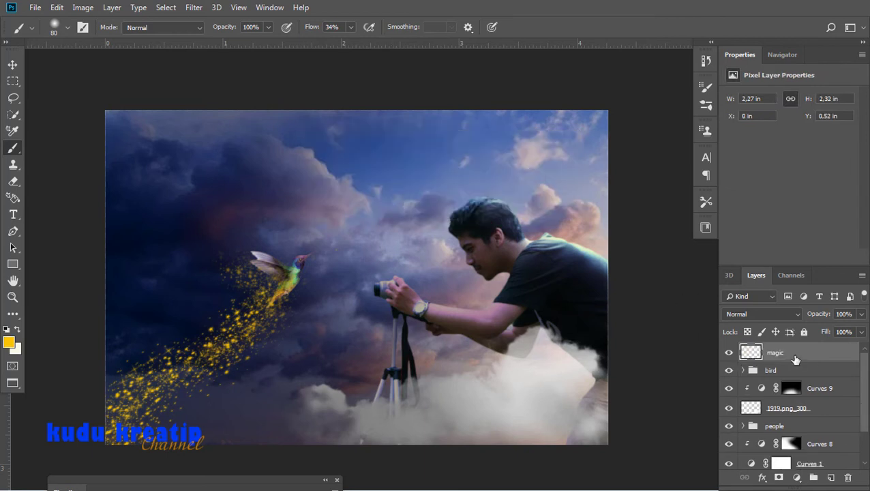
left_click(795, 308)
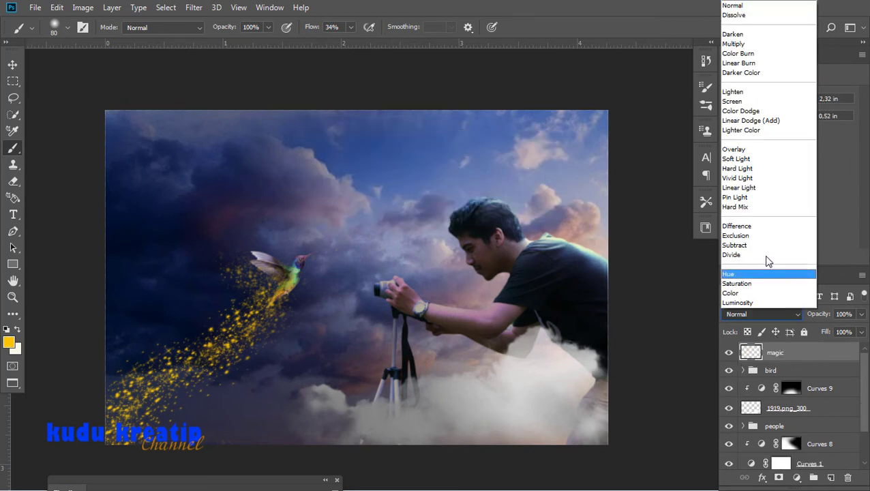
left_click(757, 150)
left_click(795, 314)
left_click(765, 159)
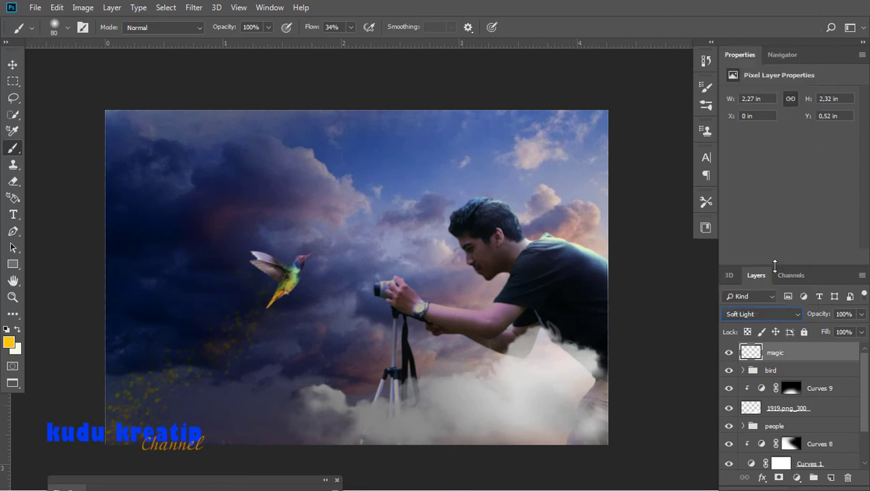
left_click(797, 313)
left_click(761, 102)
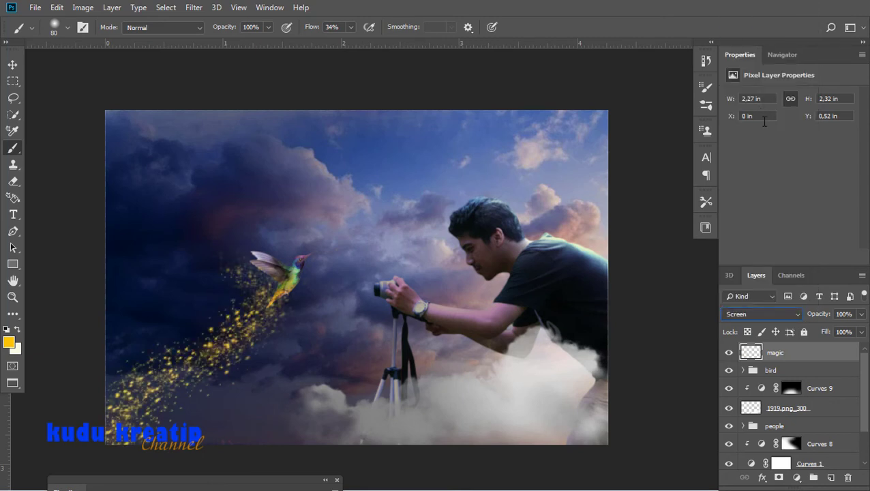
left_click_drag(859, 316, 856, 330)
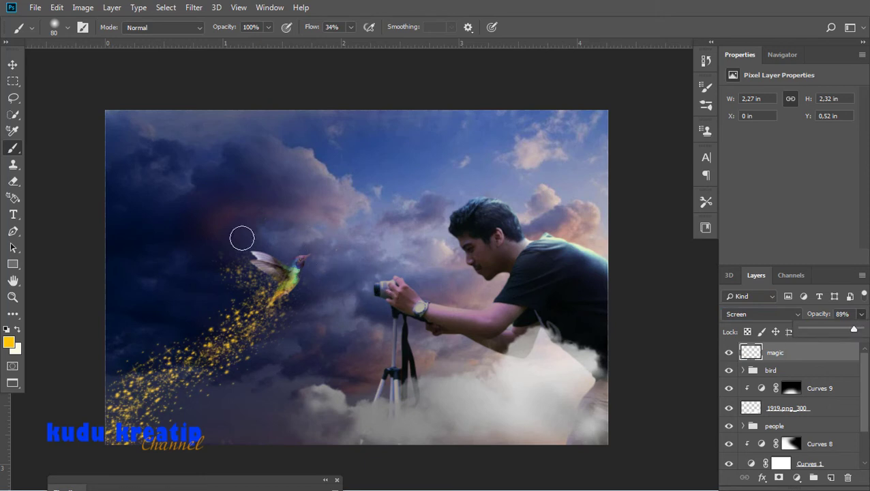
Step: Erase sparkles overlapping the bird, then give magic an Inner Glow with 50% choke and 79 px size
key("e")
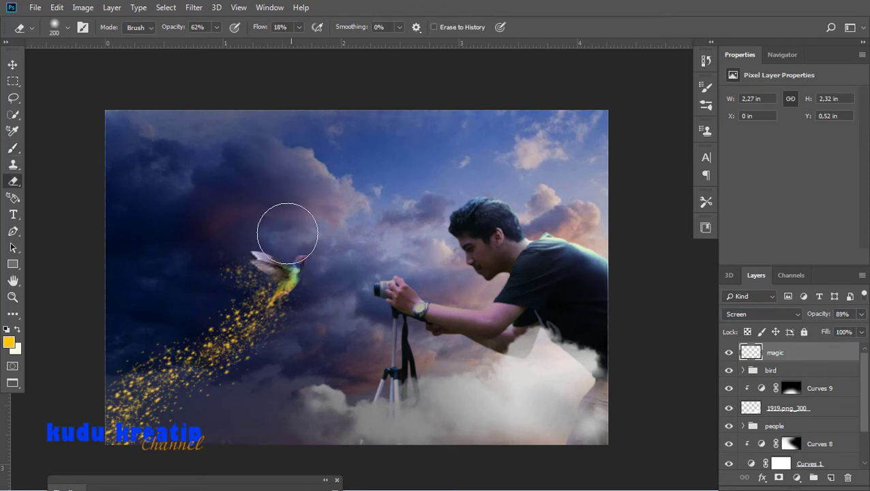
mouse_move(312, 292)
left_mouse_down()
mouse_move(295, 305)
mouse_move(305, 285)
left_mouse_up()
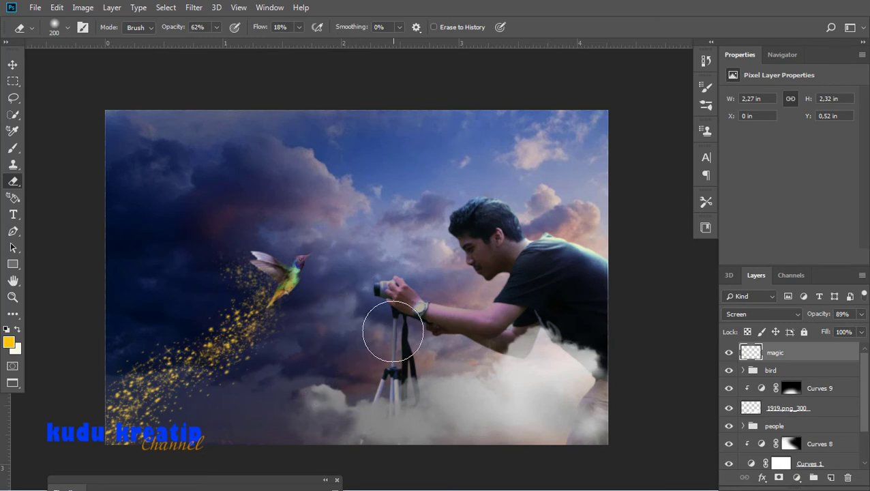
left_click(764, 480)
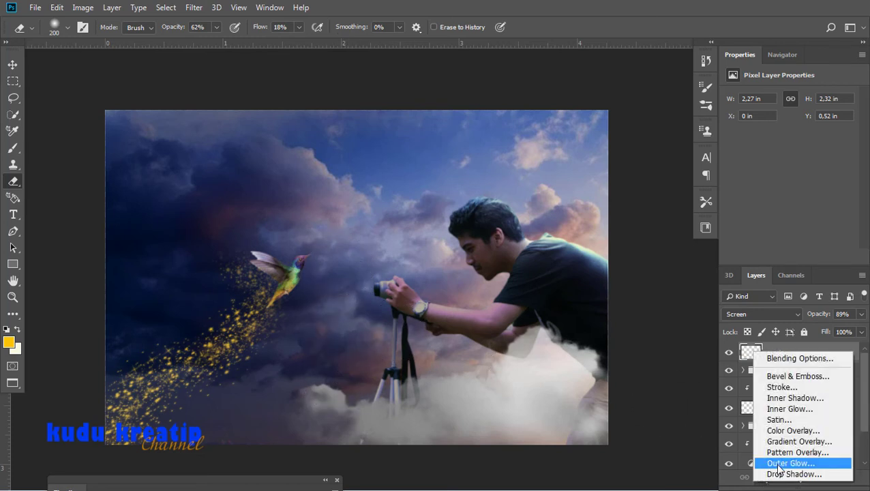
left_click(802, 359)
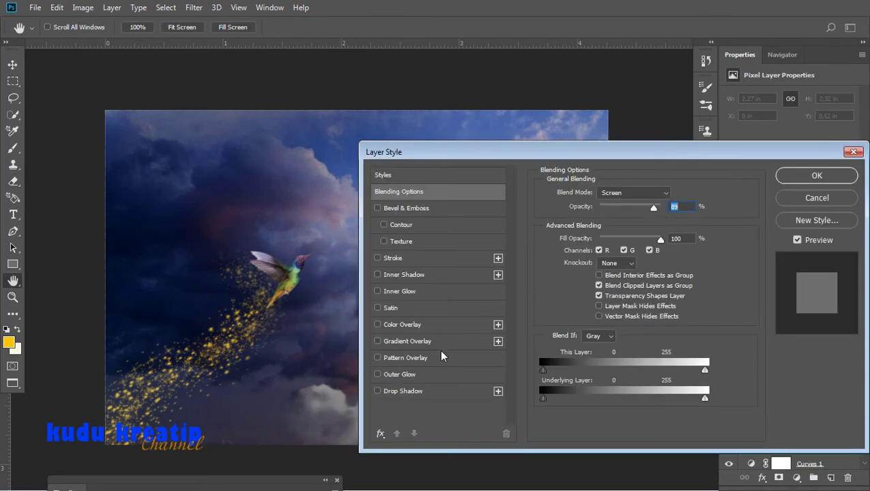
left_click(389, 291)
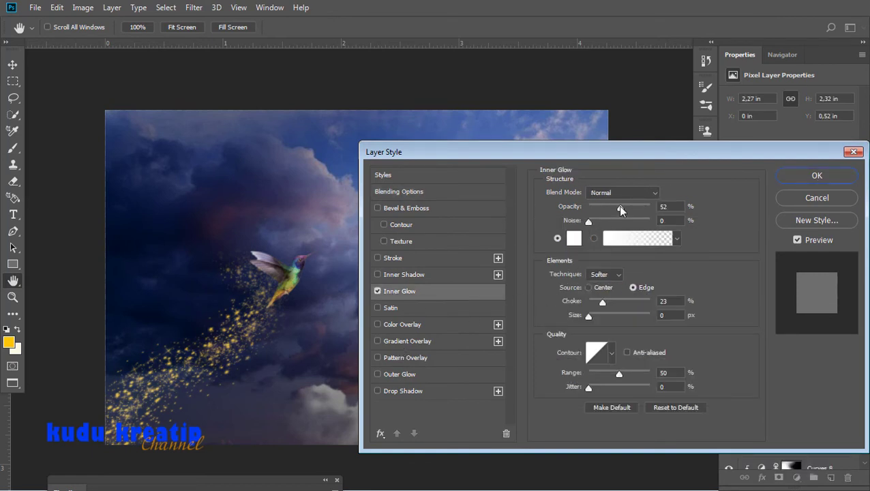
left_click_drag(598, 321, 628, 310)
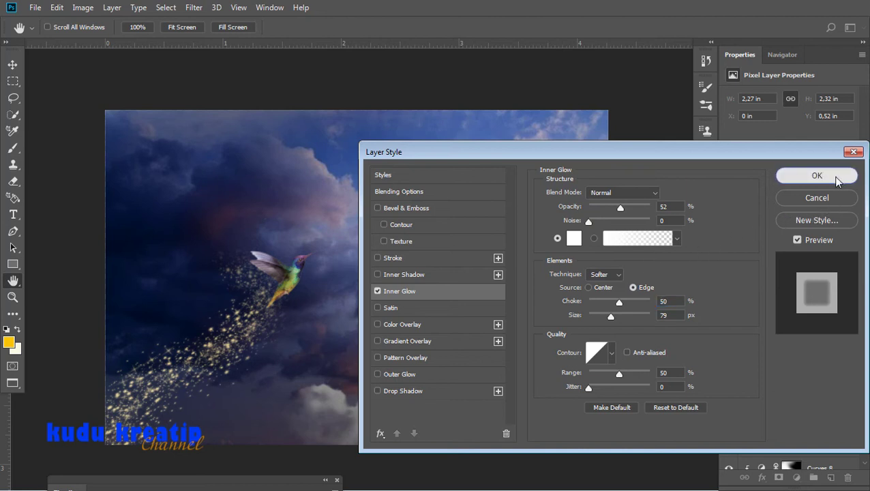
left_click(816, 175)
key("e")
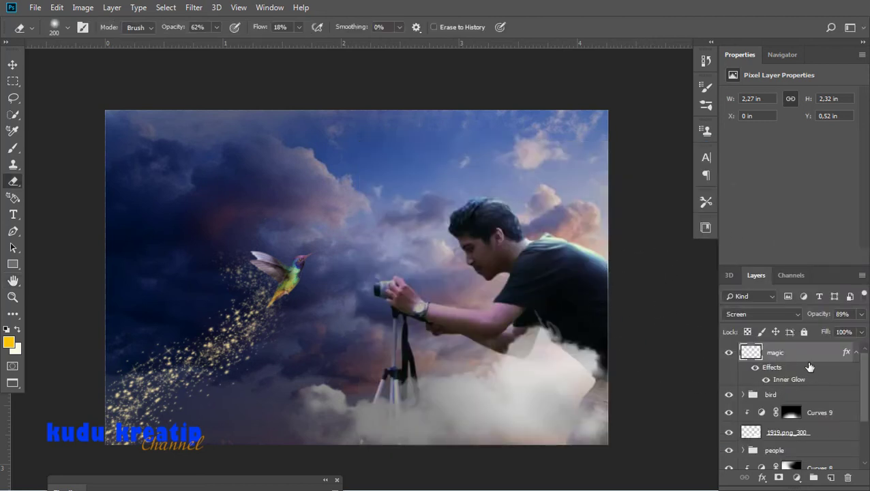
Step: Apply Levels with input values 24, 0.89 and 209 to the bird layer inside the bird group
left_click(744, 395)
scroll(800, 439, "down", 2)
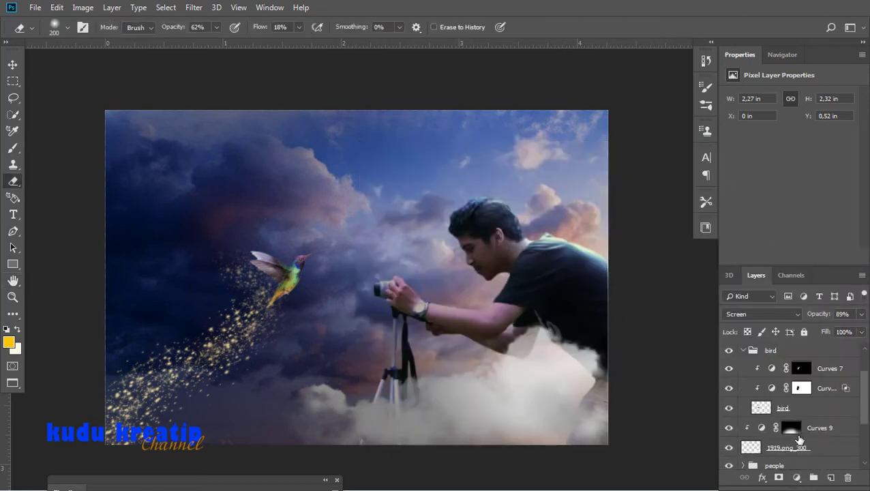
left_click(809, 408)
key("ctrl+l")
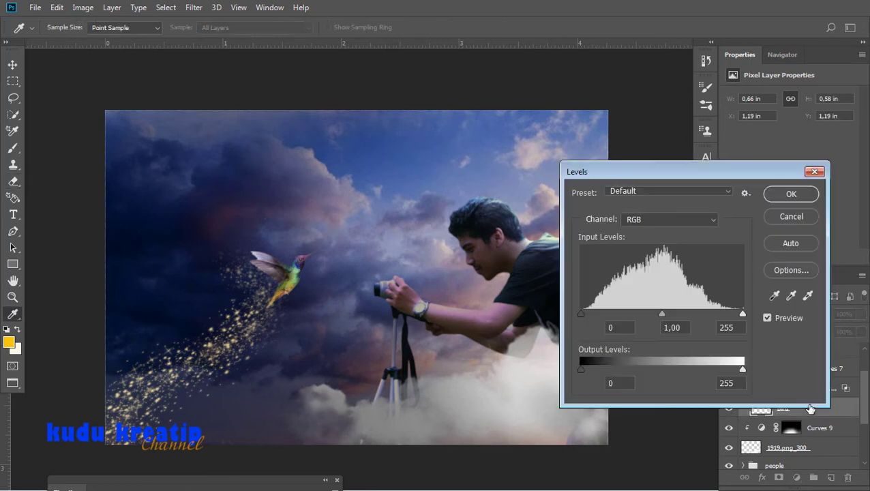
left_click_drag(590, 312, 592, 312)
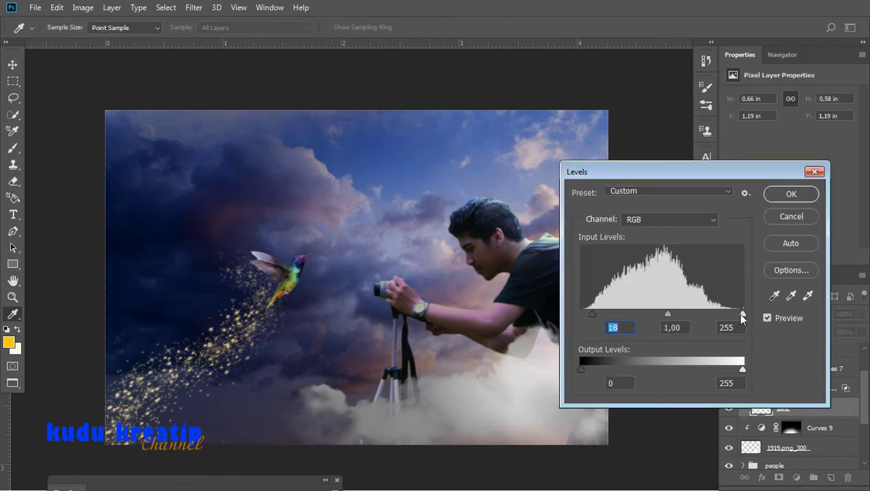
mouse_move(743, 313)
left_mouse_down()
mouse_move(705, 312)
mouse_move(712, 312)
left_mouse_up()
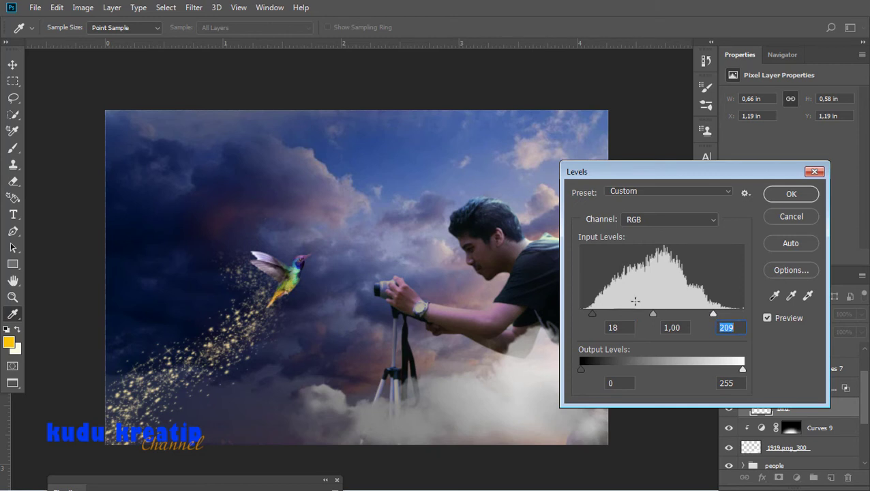
mouse_move(652, 315)
left_mouse_down()
mouse_move(640, 312)
mouse_move(661, 314)
mouse_move(653, 315)
left_mouse_up()
left_click_drag(593, 314, 596, 314)
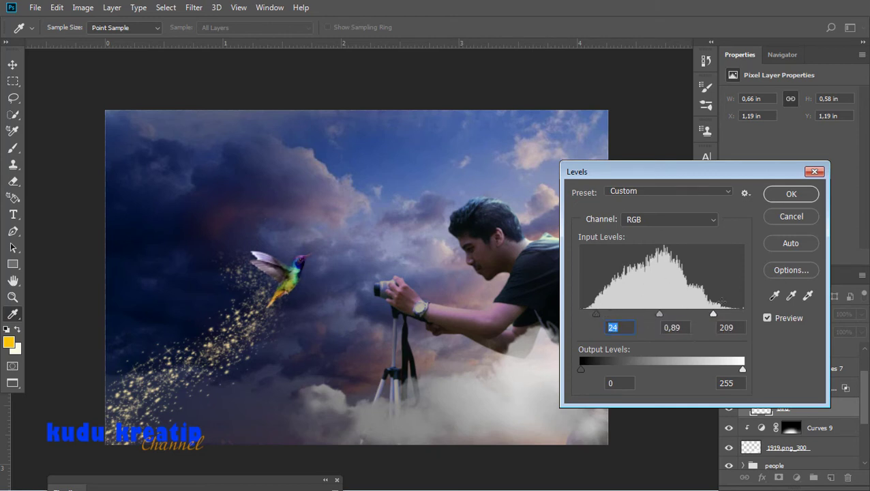
left_click_drag(713, 313, 711, 314)
left_click(784, 195)
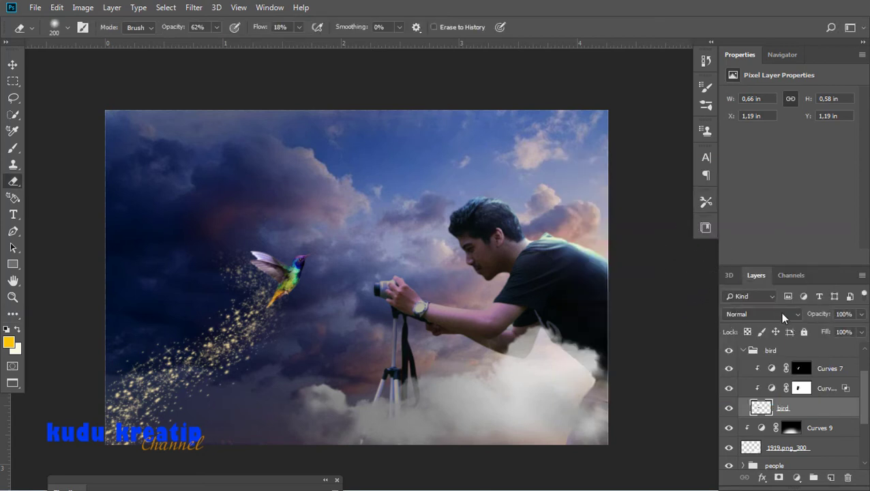
scroll(838, 386, "up", 2)
Step: Collapse the bird group and magic effects, then create a new empty layer above magic
left_click(814, 351)
left_click(744, 395)
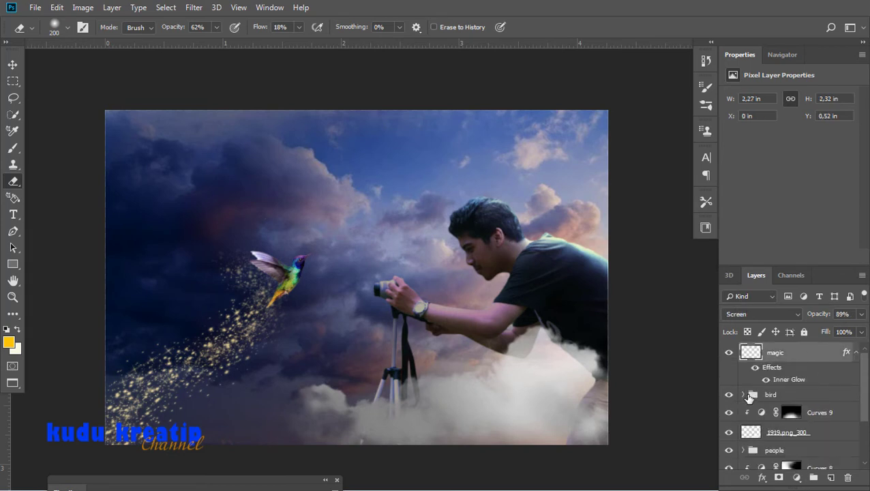
left_click(854, 352)
left_click(830, 477)
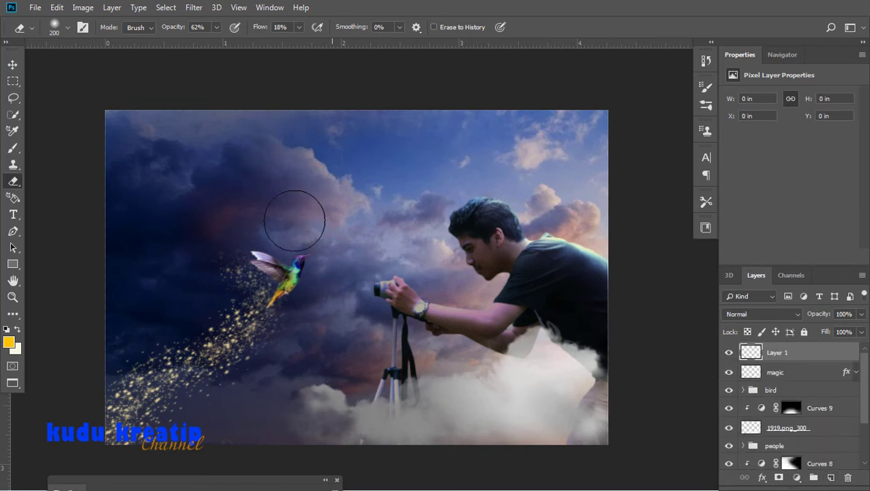
Step: Set the foreground colour to a pink tone sampled from the clouds
left_click(11, 151)
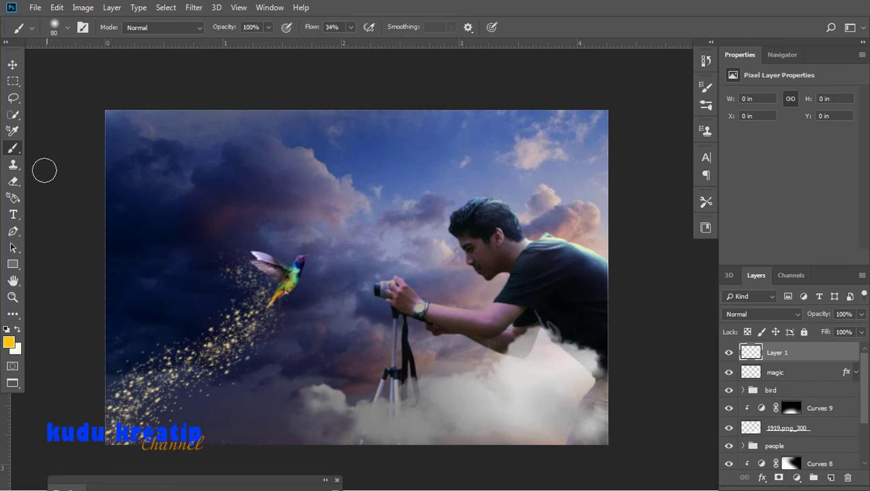
left_click(13, 132)
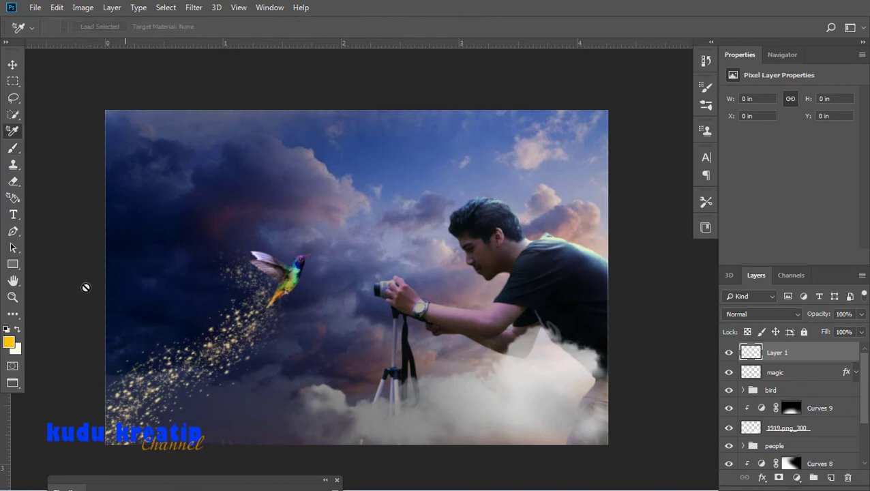
left_click(13, 341)
left_click_drag(602, 151, 729, 308)
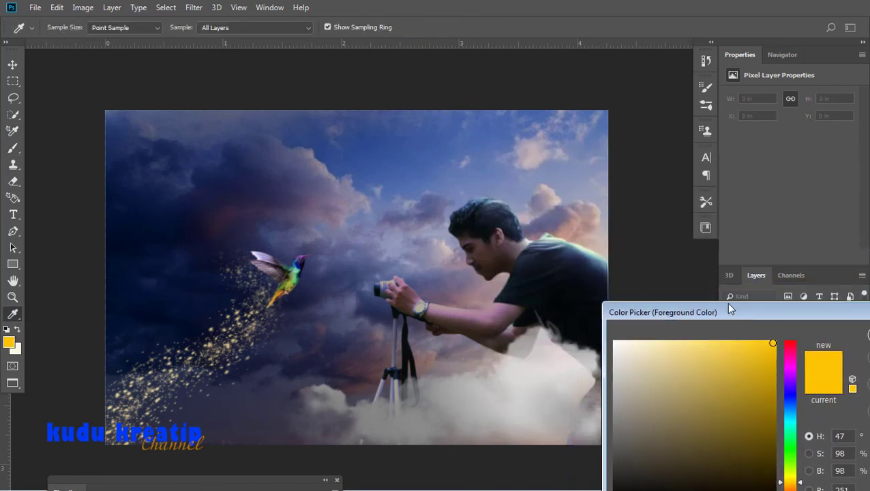
left_click(582, 225)
left_click_drag(799, 310, 598, 248)
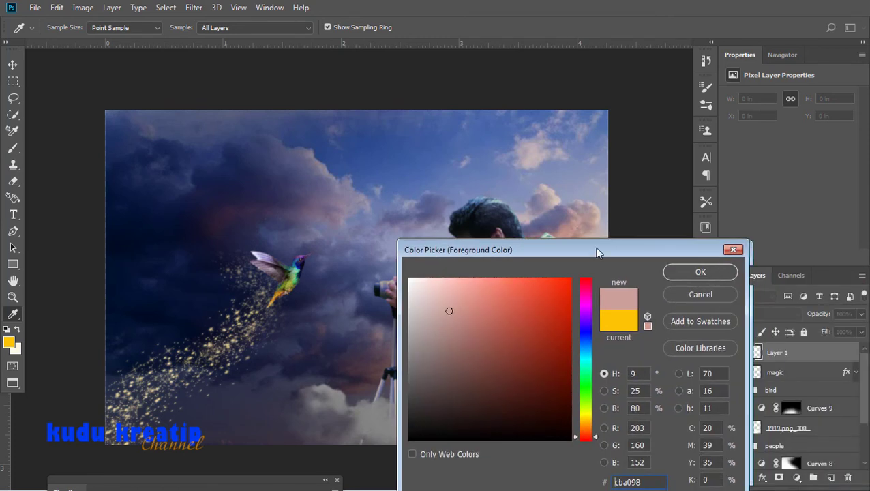
key("Return")
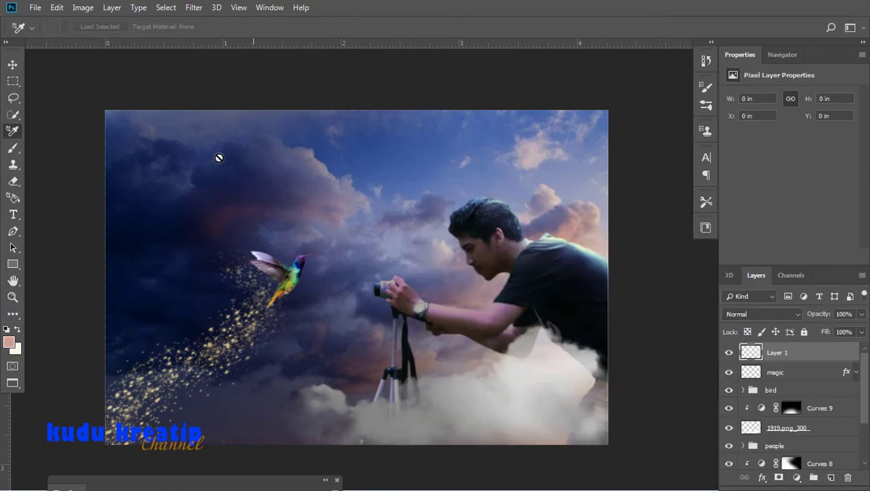
Step: Paint a thick straight pink diagonal beam from the man's shoulder to the sparkles at 75% flow
left_click(18, 148)
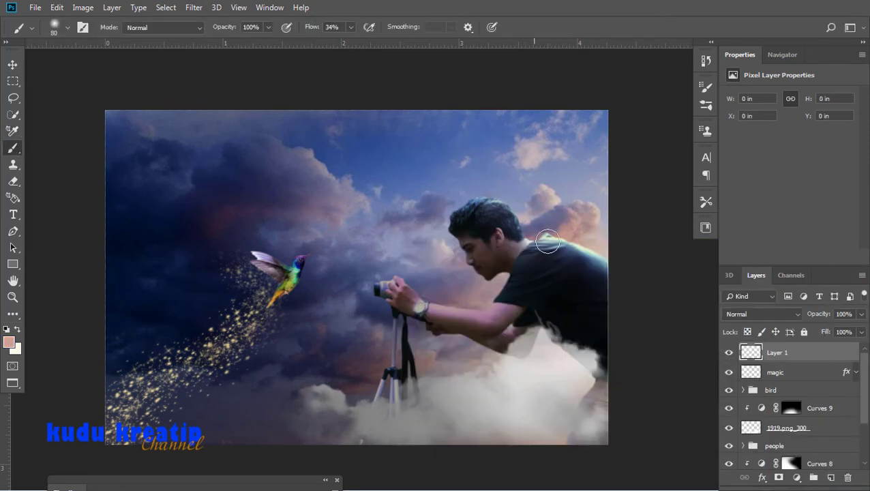
left_click(351, 28)
left_click_drag(363, 45, 375, 43)
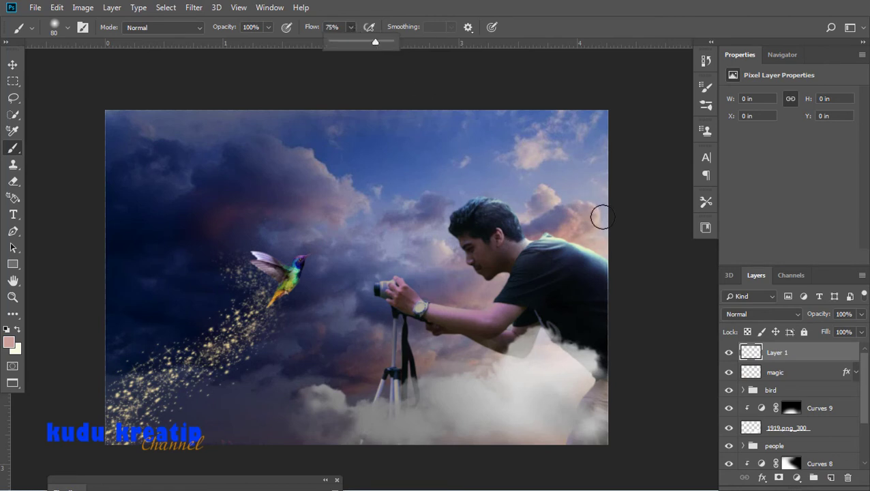
left_click_drag(601, 216, 225, 330)
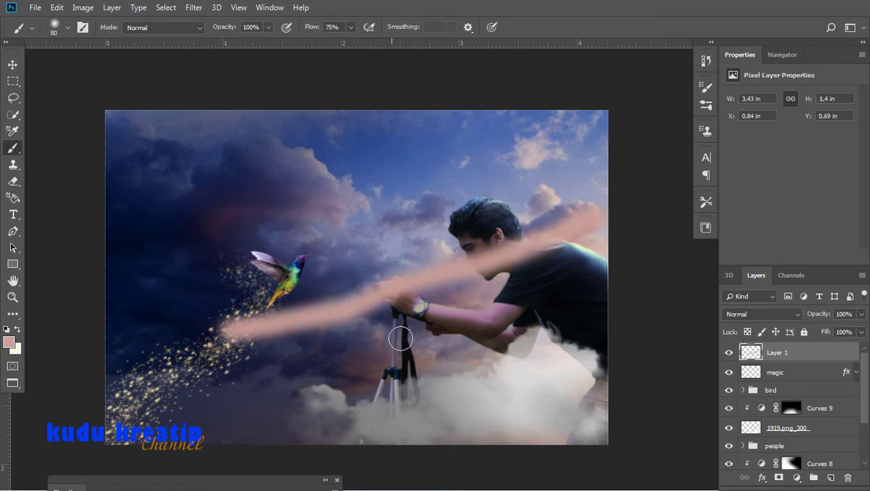
key("ctrl+z")
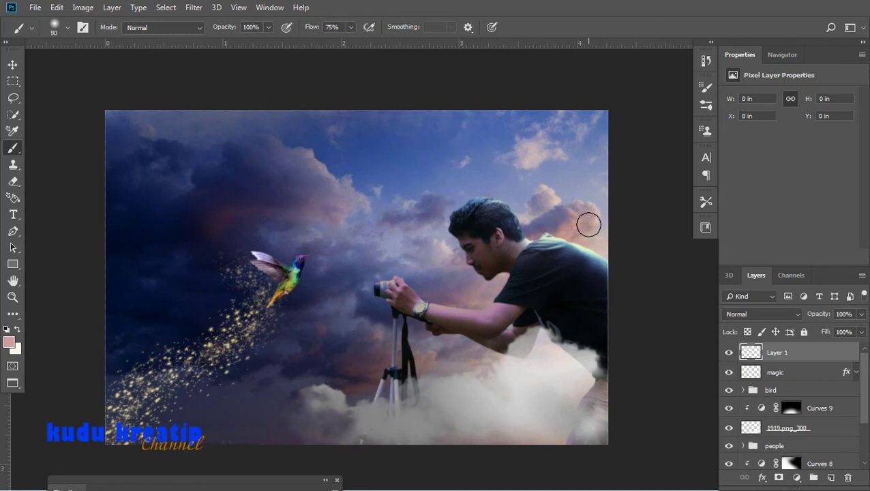
left_click_drag(606, 209, 109, 390)
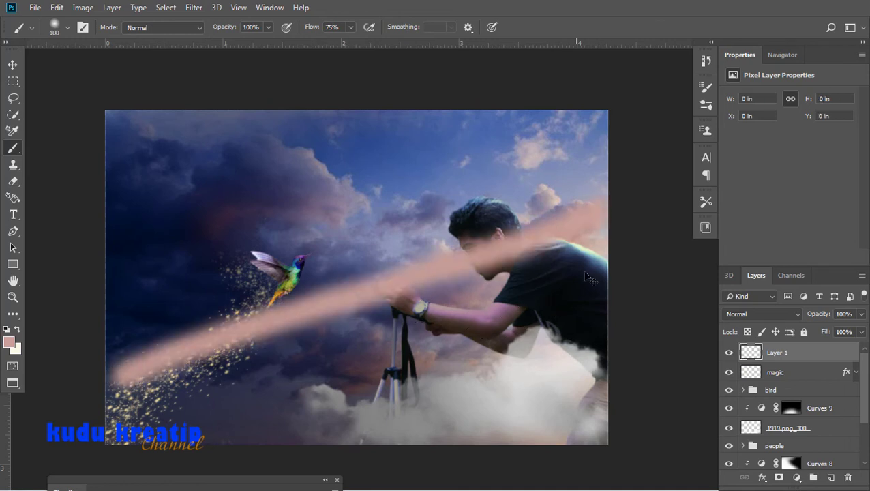
key("ctrl+z")
left_click_drag(603, 204, 208, 344)
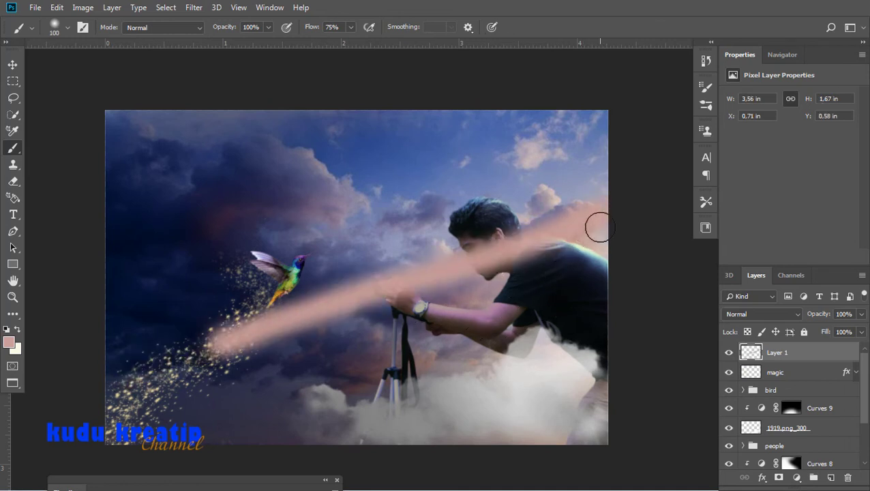
left_click_drag(599, 227, 205, 358)
left_click_drag(543, 245, 233, 350)
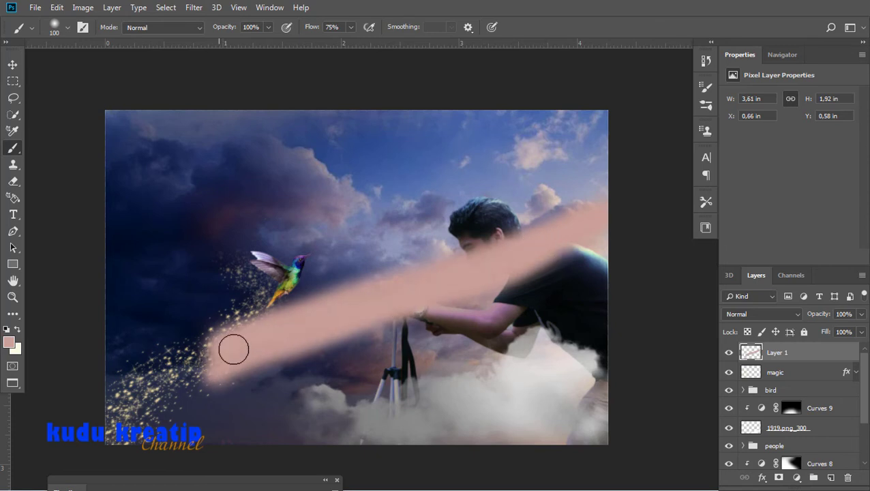
left_click_drag(336, 306, 246, 361)
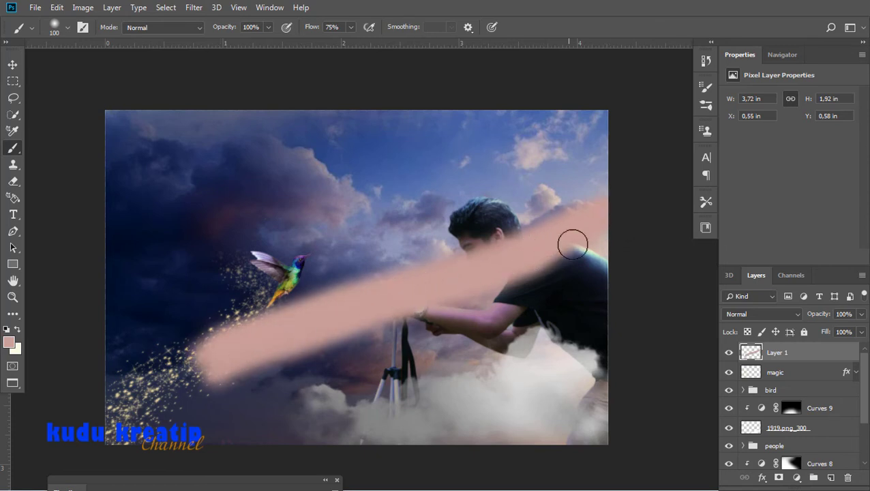
left_click_drag(609, 209, 245, 368)
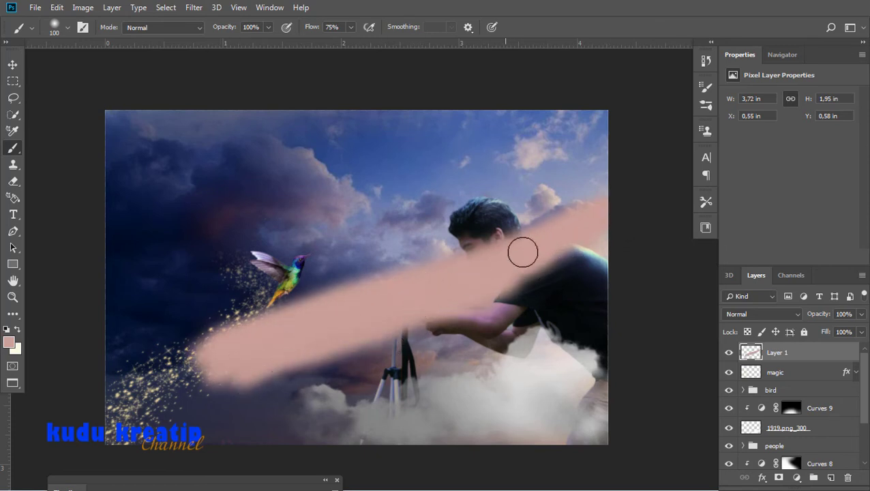
Step: Switch Layer 1 to Screen blending and paint extra pink light along the beam and camera
left_click(798, 313)
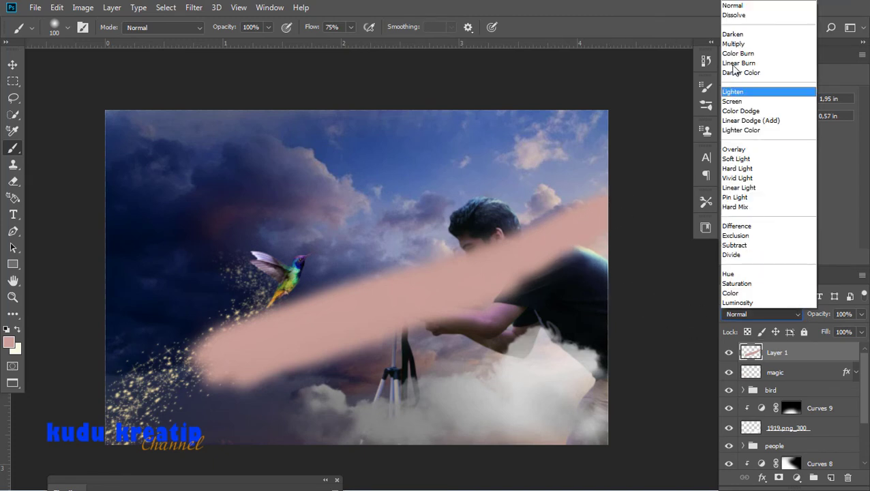
left_click(749, 47)
left_click(798, 314)
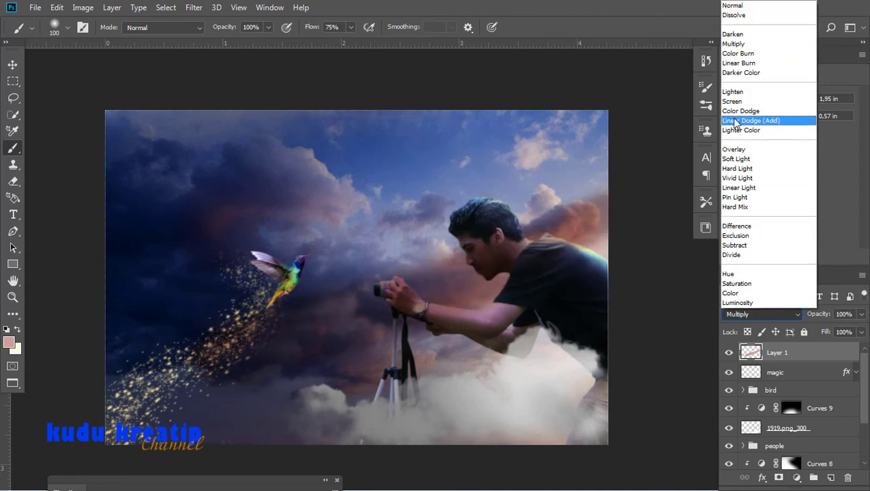
left_click(742, 101)
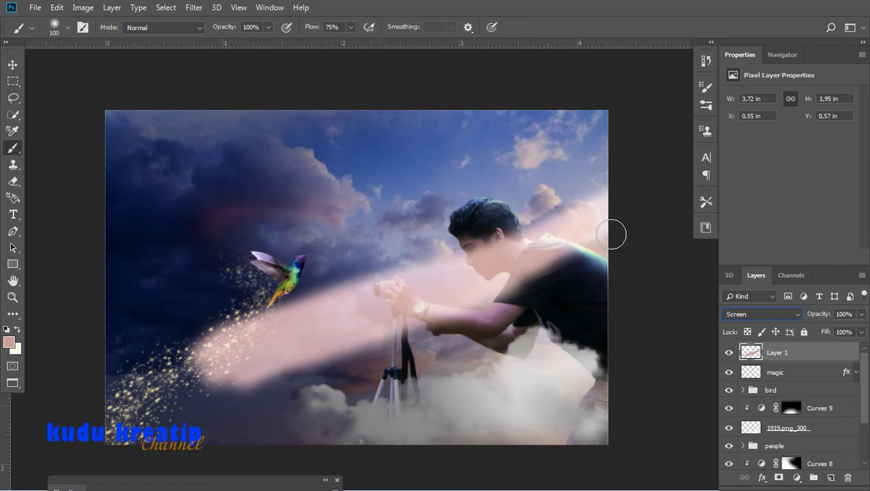
mouse_move(611, 235)
left_mouse_down()
mouse_move(576, 244)
mouse_move(609, 216)
left_mouse_up()
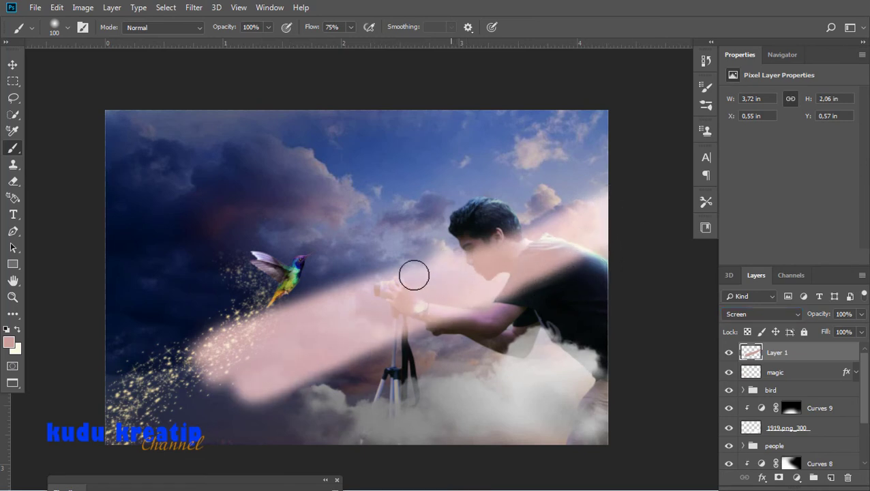
left_click_drag(414, 274, 452, 312)
Step: Add a layer mask to the beam and dim it from the hands toward the sparkles
left_click(779, 477)
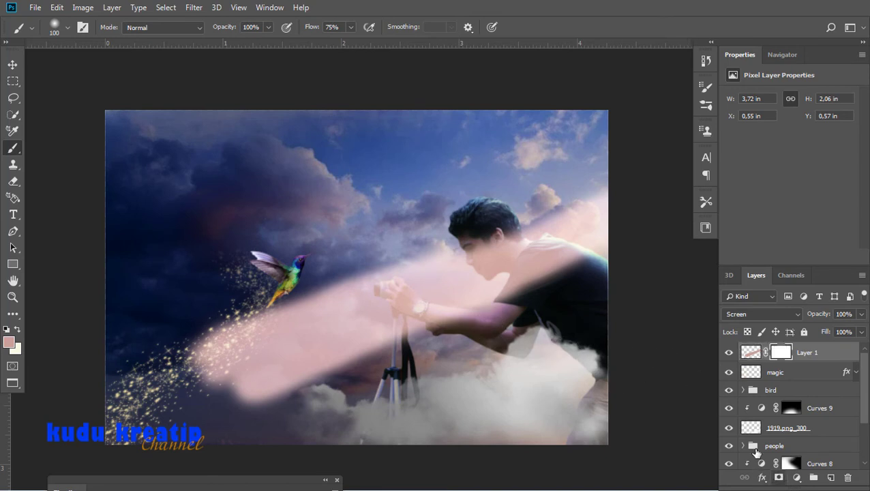
left_click_drag(214, 369, 348, 342)
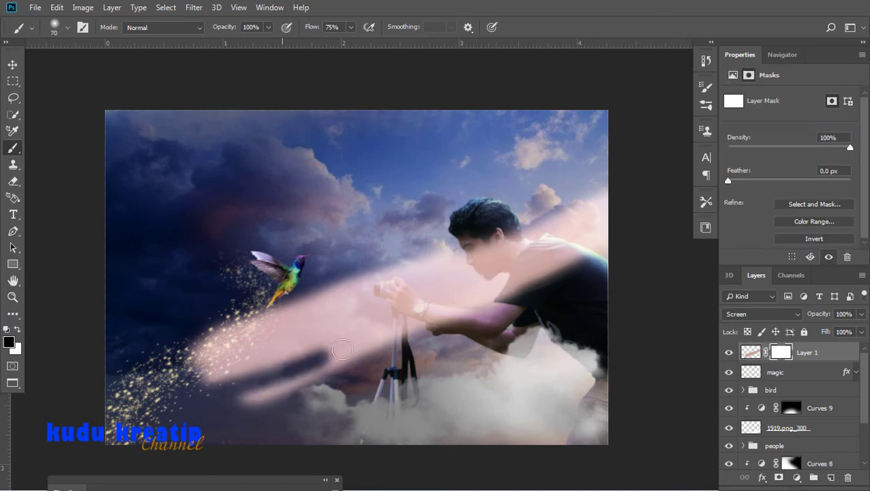
key("ctrl+z")
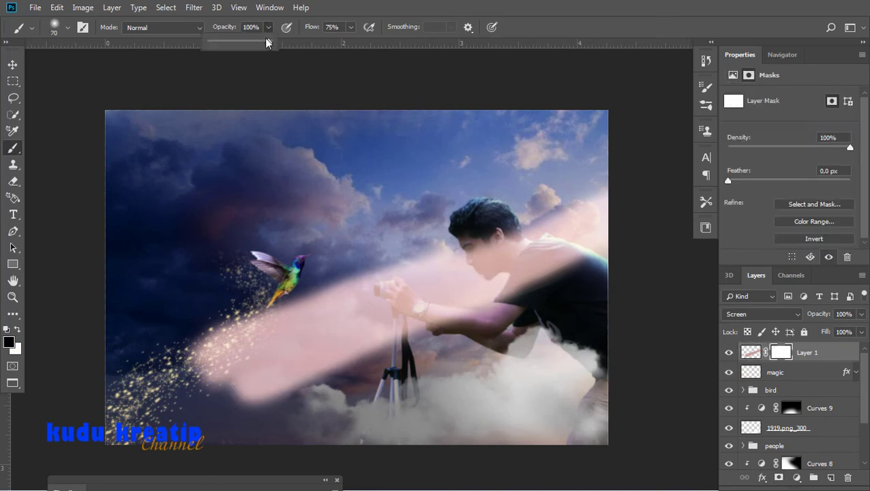
key("bracketleft")
key("bracketleft")
key("bracketleft")
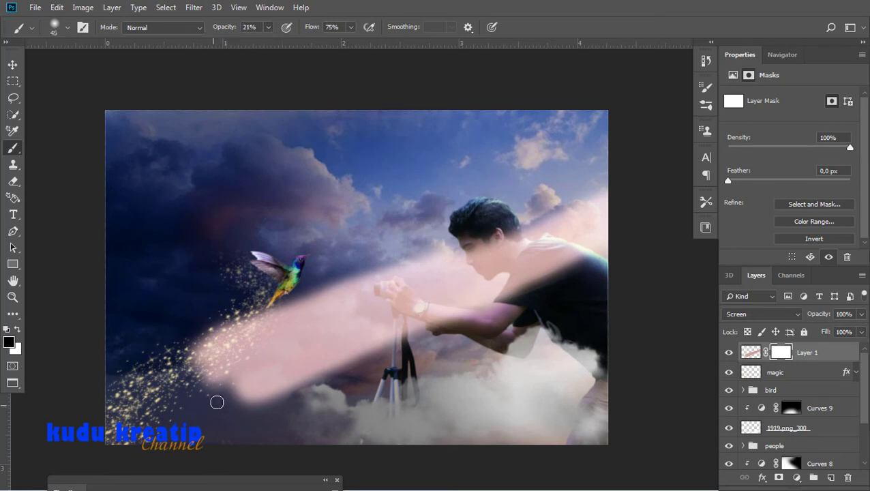
left_click_drag(213, 402, 613, 225)
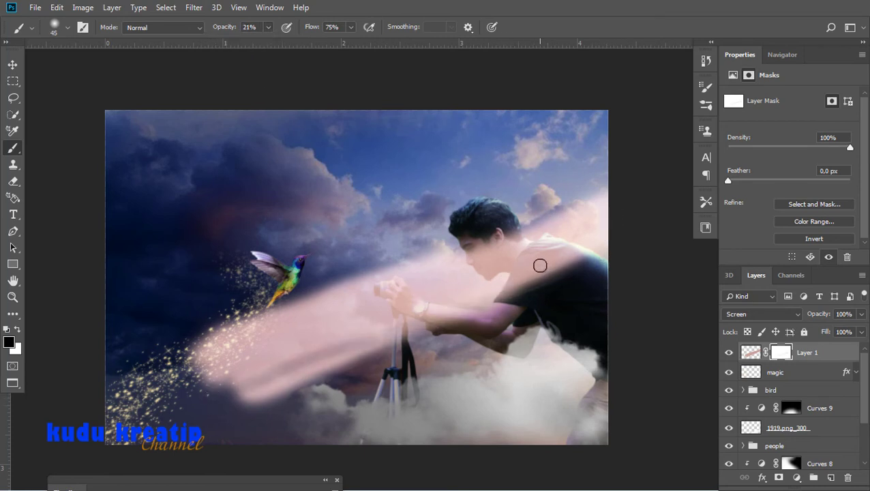
key("ctrl+z")
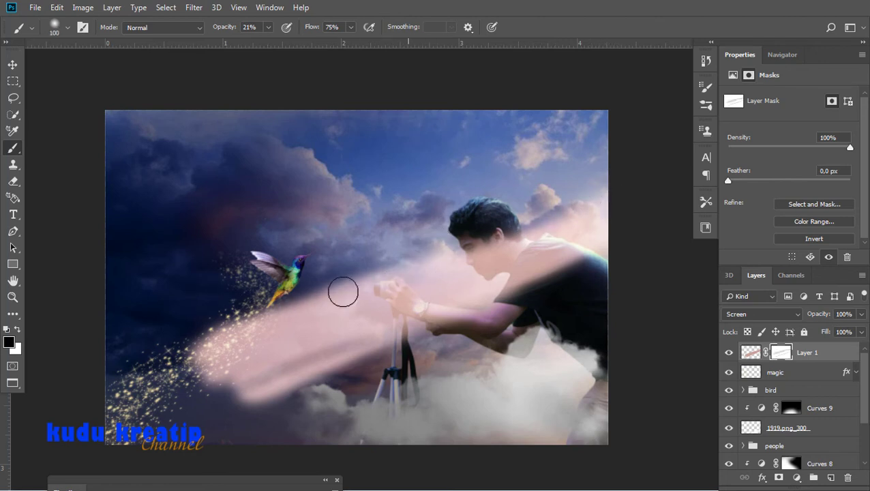
mouse_move(345, 291)
left_mouse_down()
mouse_move(210, 349)
mouse_move(133, 394)
left_mouse_up()
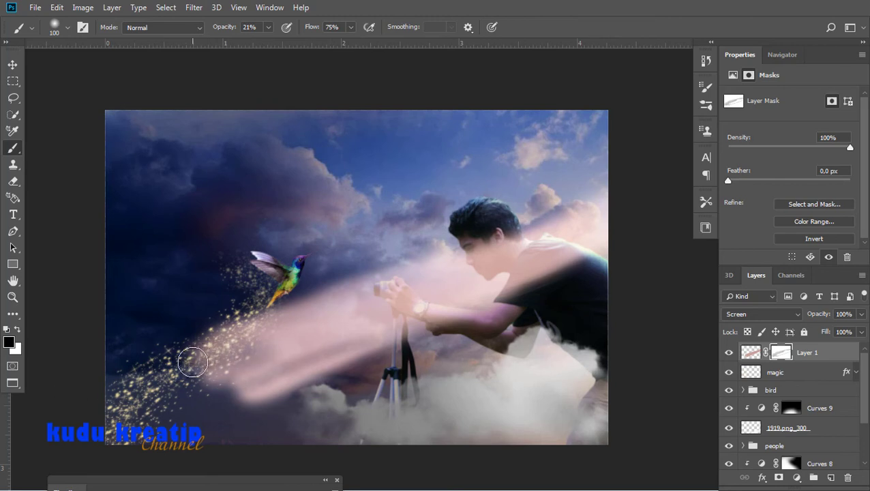
Step: Mask-fade the beam over the camera, the man's shoulder and head, the lower clouds and tripod
key("bracketright")
key("bracketright")
key("bracketright")
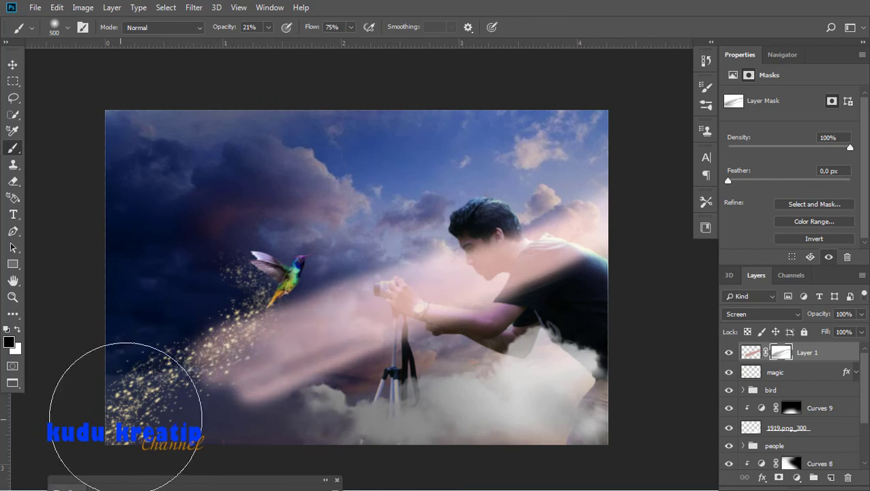
left_click_drag(345, 338, 184, 398)
key("bracketright")
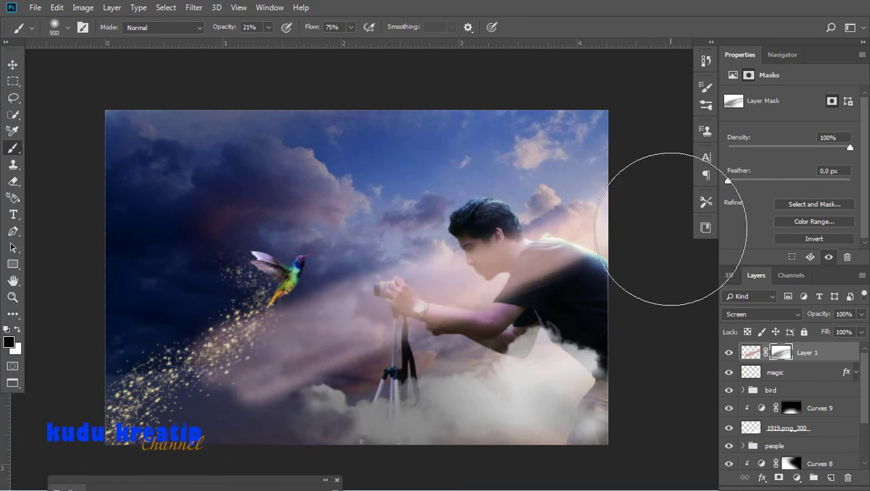
key("bracketleft")
key("bracketleft")
key("bracketleft")
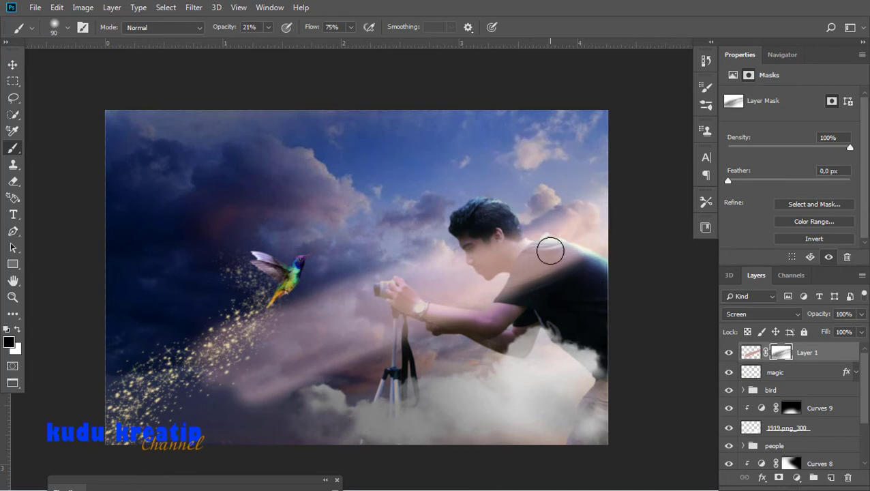
mouse_move(551, 251)
left_mouse_down()
mouse_move(429, 287)
mouse_move(434, 296)
mouse_move(487, 296)
left_mouse_up()
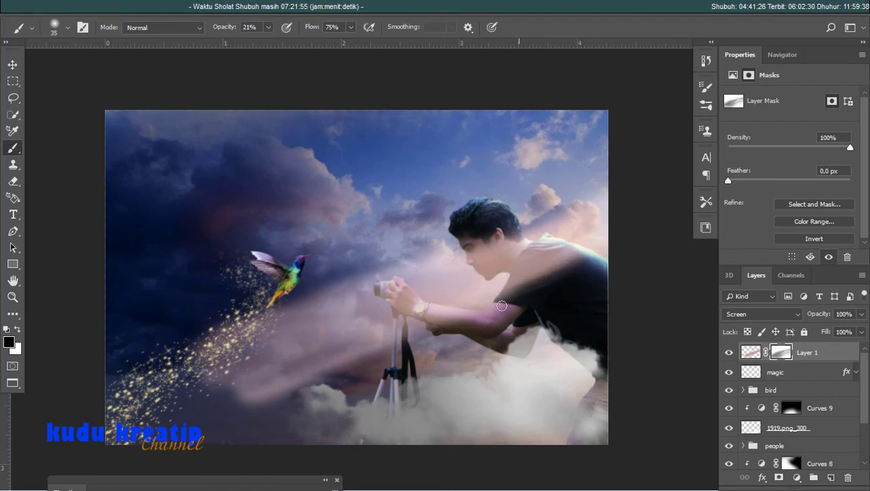
left_click_drag(576, 253, 496, 301)
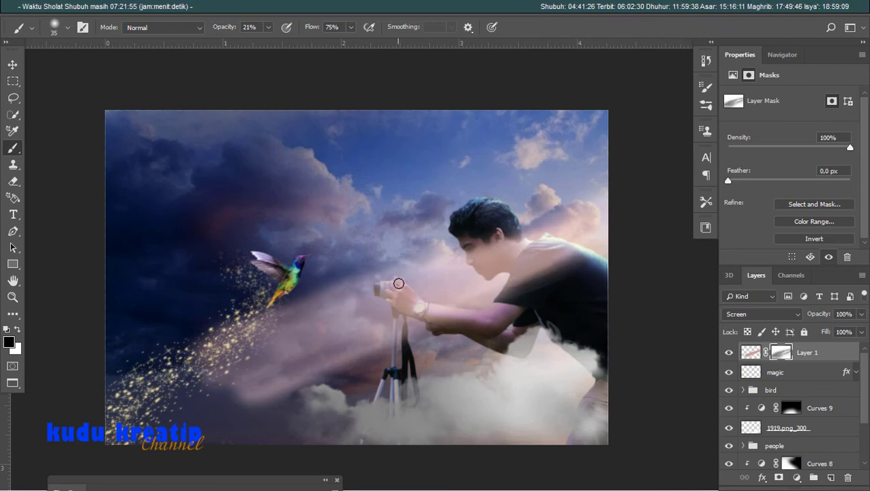
key("bracketright")
key("bracketright")
key("bracketright")
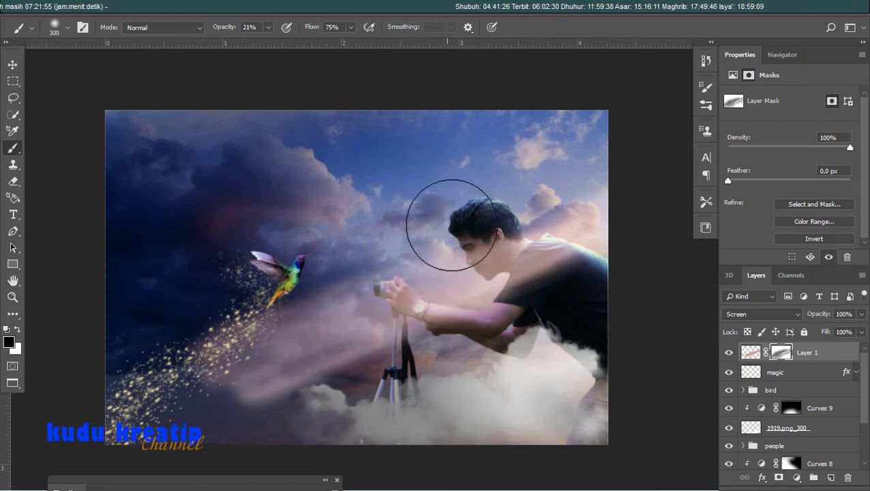
left_click_drag(465, 189, 348, 263)
mouse_move(146, 466)
left_mouse_down()
mouse_move(300, 423)
mouse_move(155, 417)
mouse_move(373, 388)
mouse_move(295, 311)
mouse_move(249, 414)
mouse_move(466, 378)
mouse_move(592, 272)
mouse_move(598, 281)
mouse_move(534, 316)
mouse_move(608, 272)
mouse_move(493, 338)
left_mouse_up()
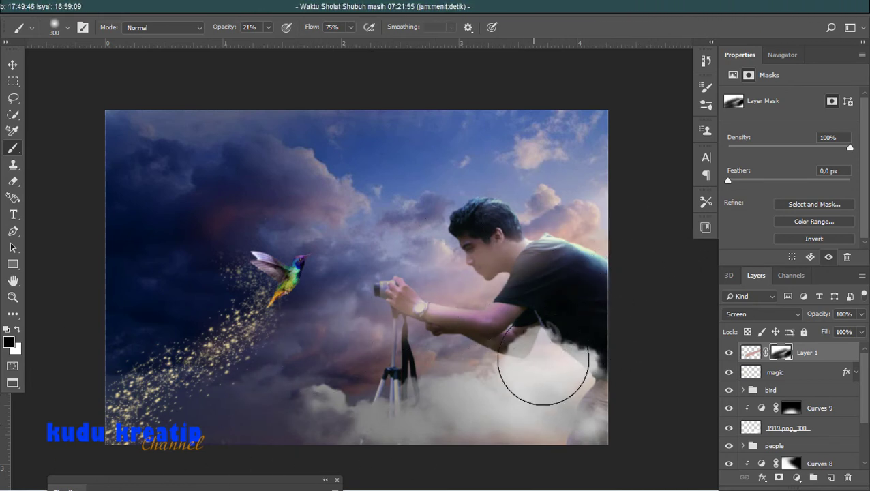
key("bracketleft")
key("bracketleft")
key("bracketleft")
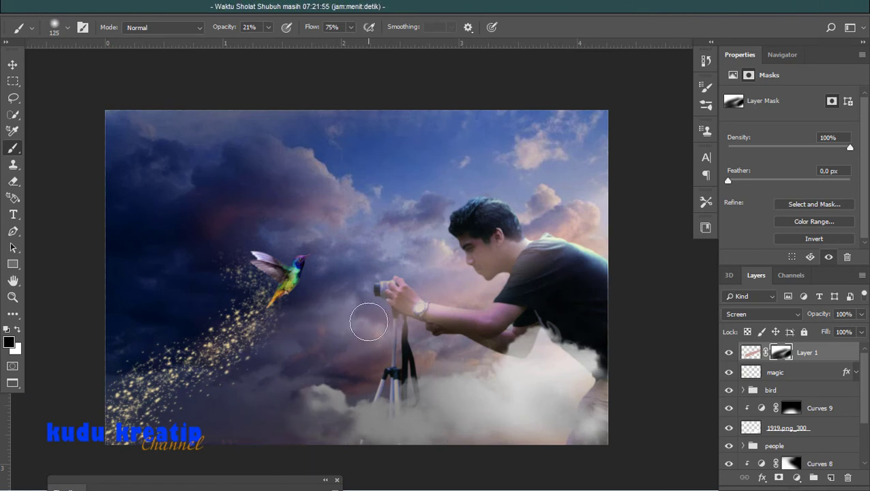
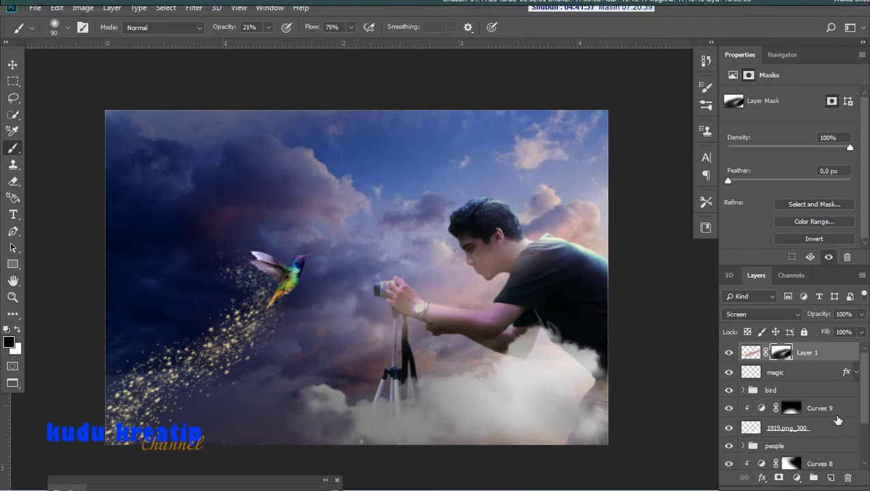
Step: Add a Color Lookup adjustment layer using the EdgyAmber.3DL look and select its mask
left_click(796, 478)
left_click(813, 410)
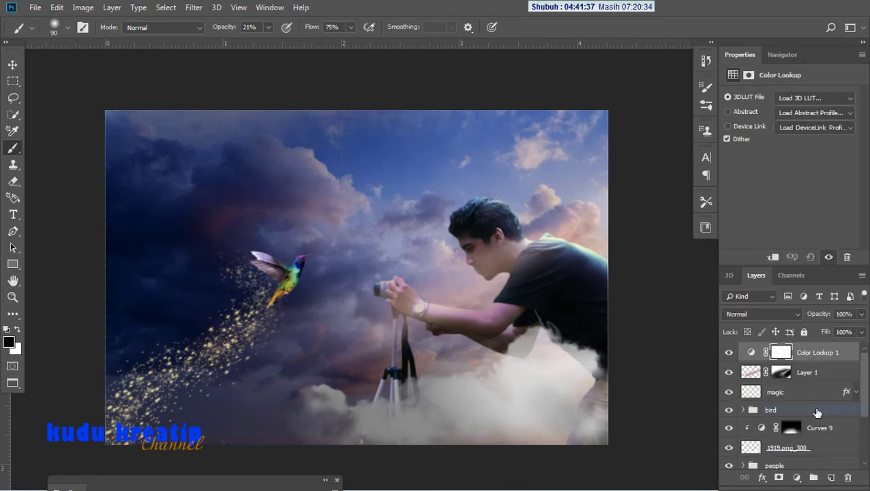
left_click(849, 98)
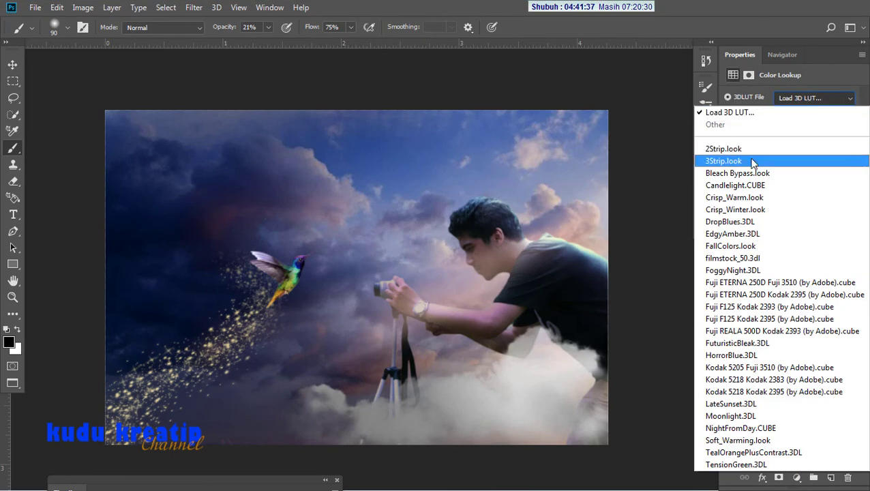
left_click(752, 234)
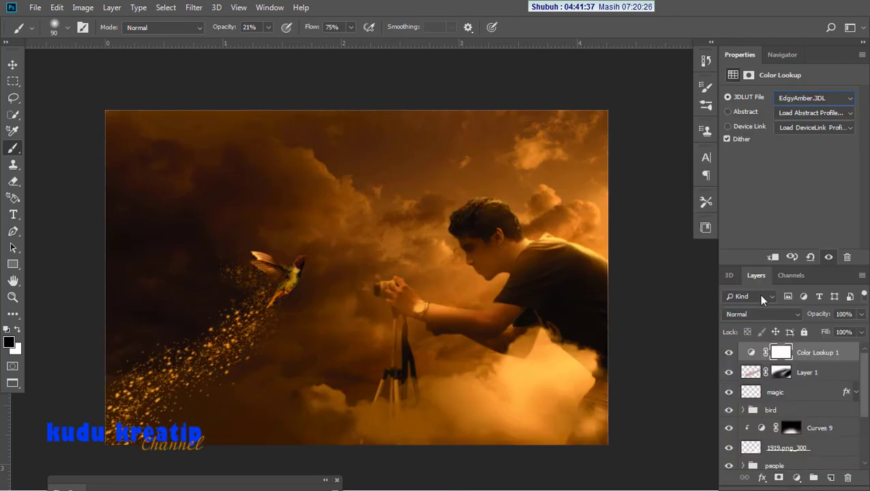
left_click(780, 352)
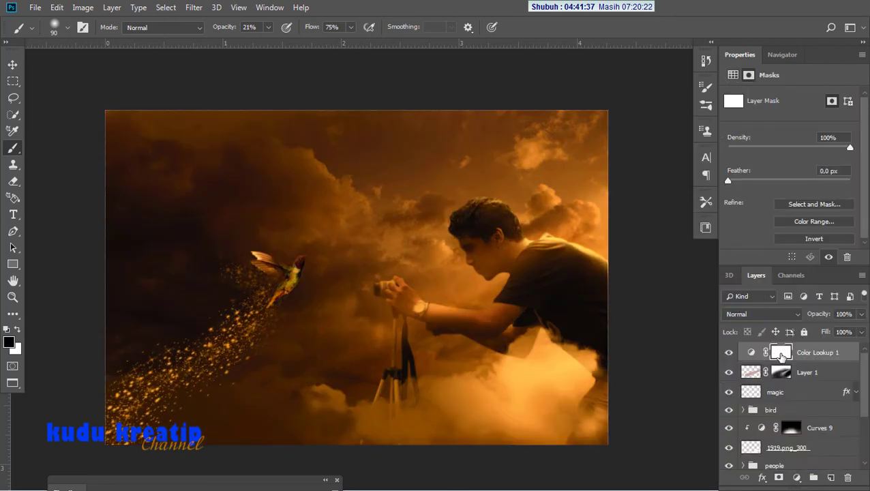
Step: Invert the Color Lookup mask and paint white at 58% flow into the clouds around the hummingbird
key("ctrl+i")
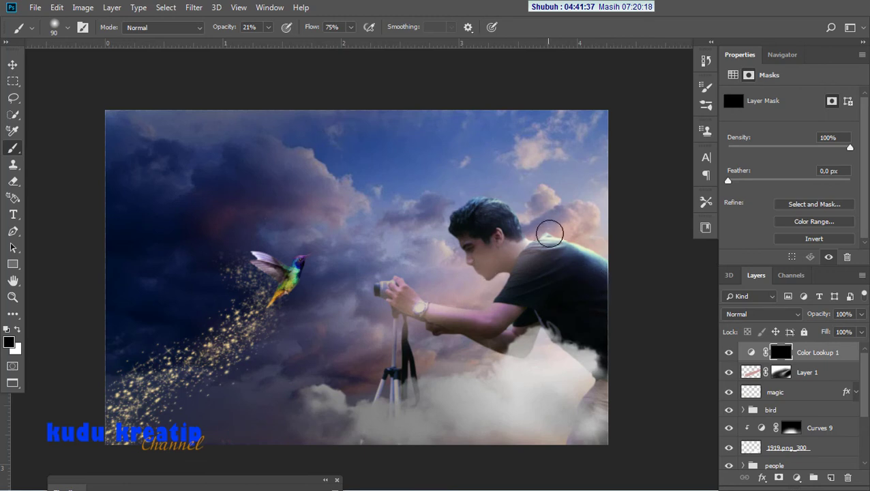
key("x")
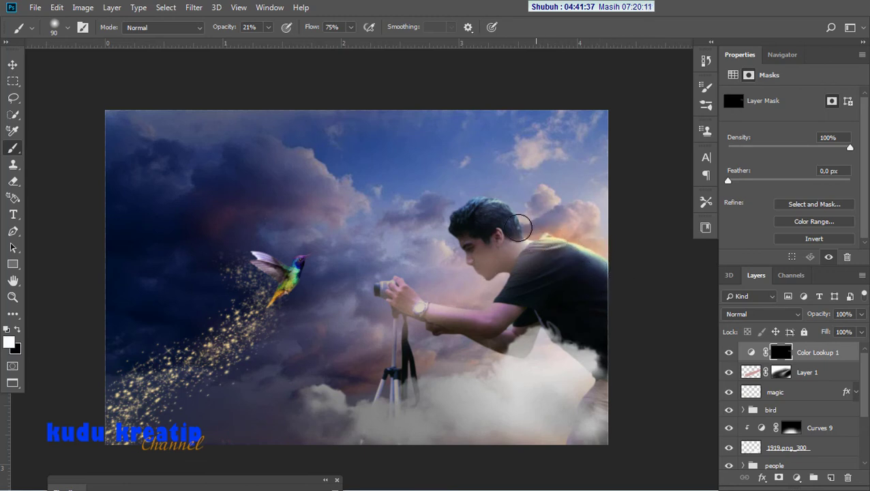
left_click(350, 27)
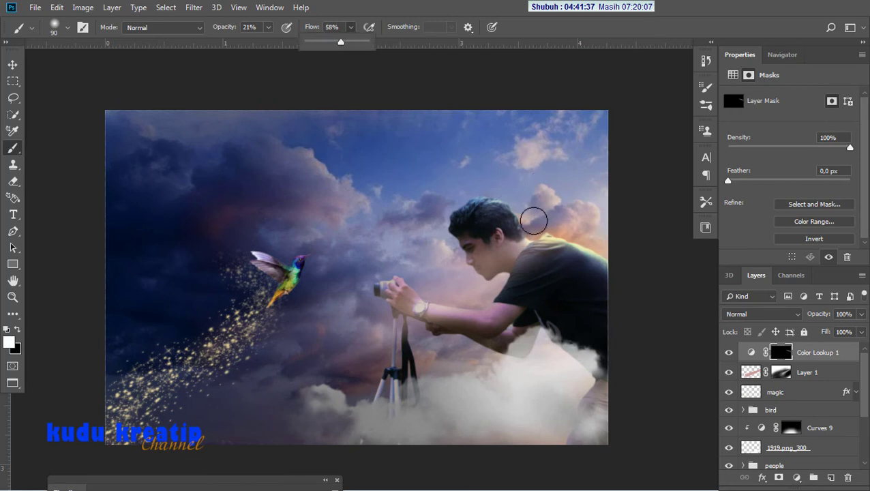
left_click(545, 257)
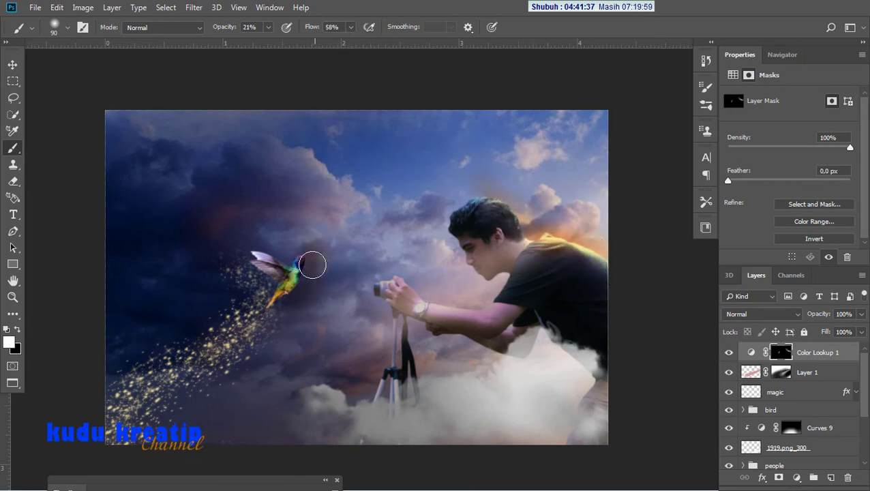
left_click_drag(313, 259, 301, 285)
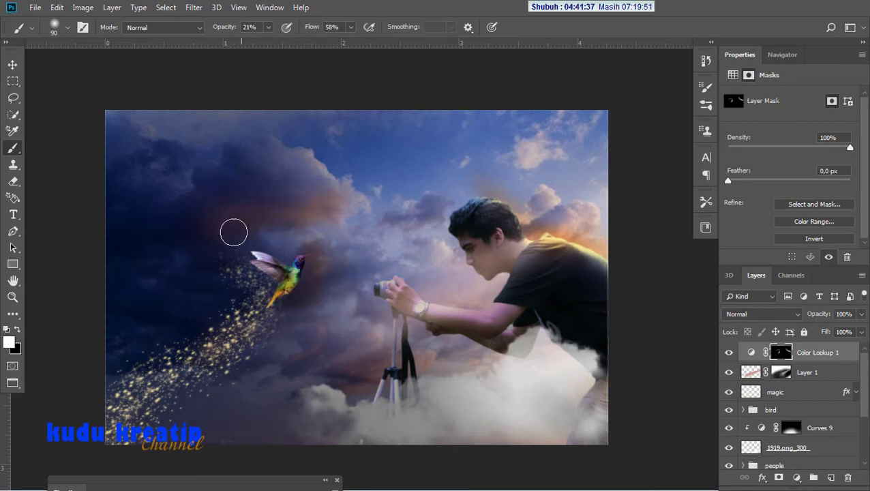
left_click_drag(297, 202, 336, 171)
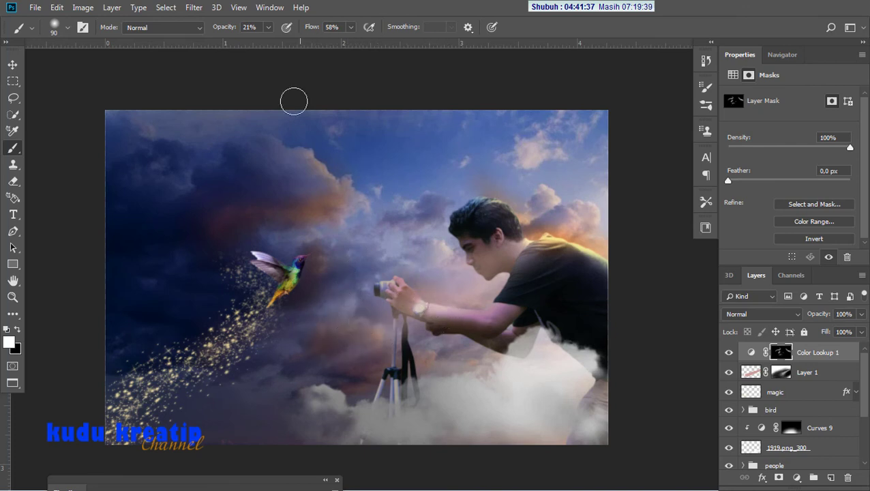
Step: With flow at 21% and brush size 175, paint black to soften the warmth near the man's head
left_click(350, 27)
left_click_drag(352, 42, 333, 49)
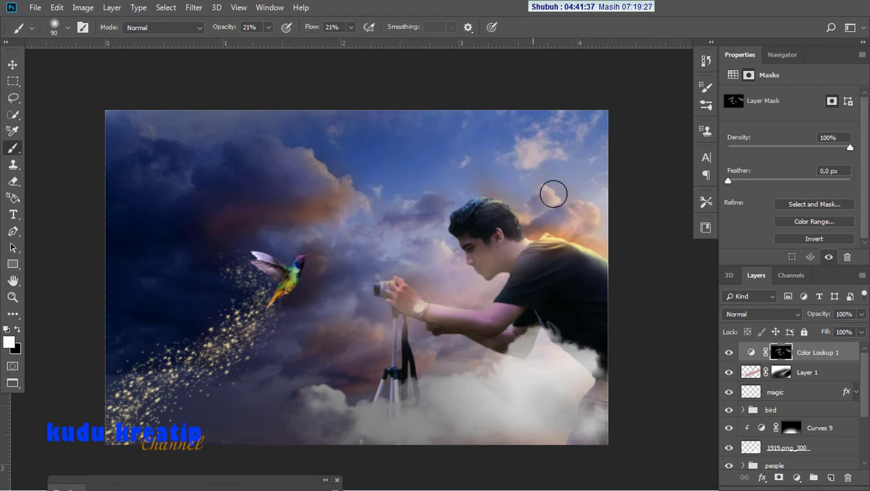
key("bracketright")
key("bracketright")
key("bracketright")
key("bracketright")
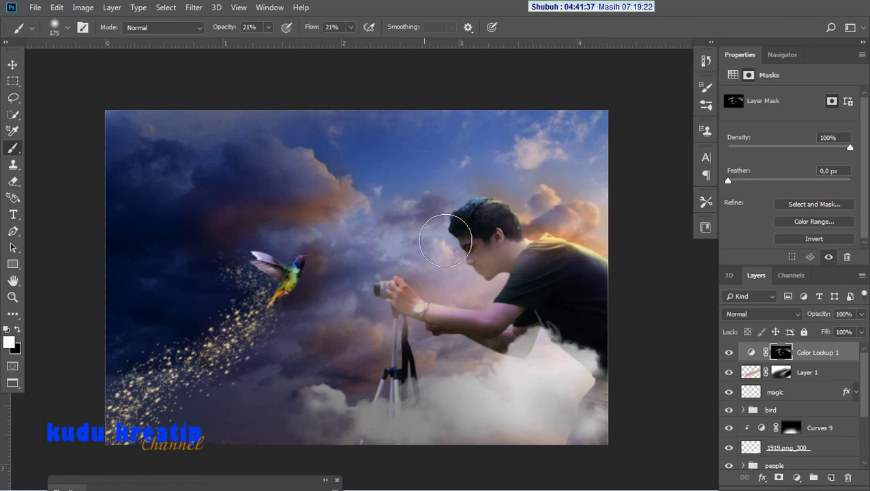
key("x")
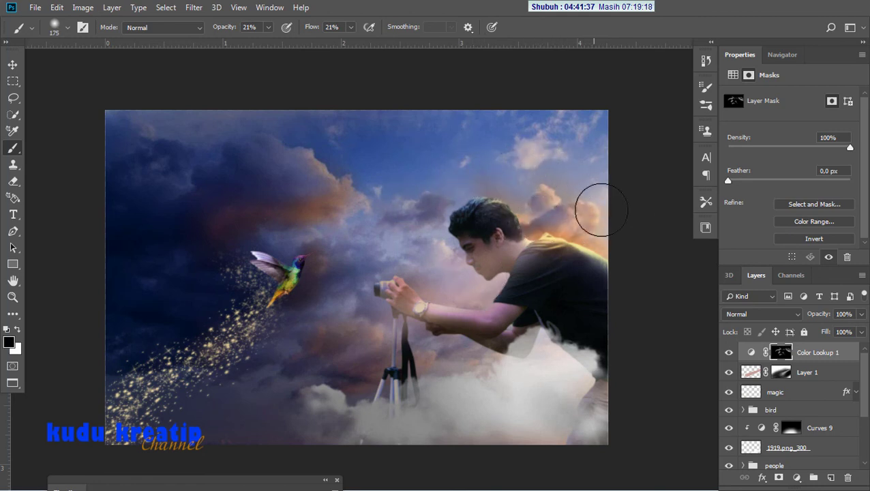
left_click_drag(579, 224, 548, 203)
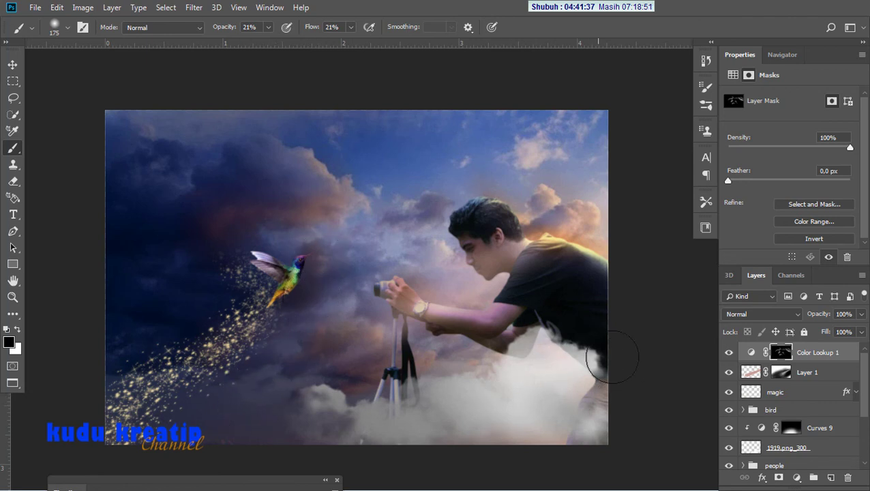
Step: Expand the bird group and give the bird layer an Inner Glow with 0 px size
scroll(864, 386, "down", 1)
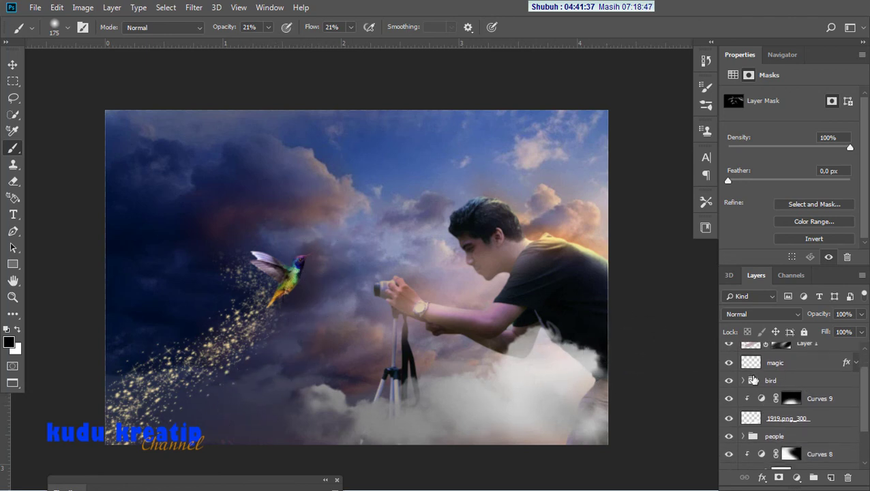
left_click(743, 381)
left_click(798, 438)
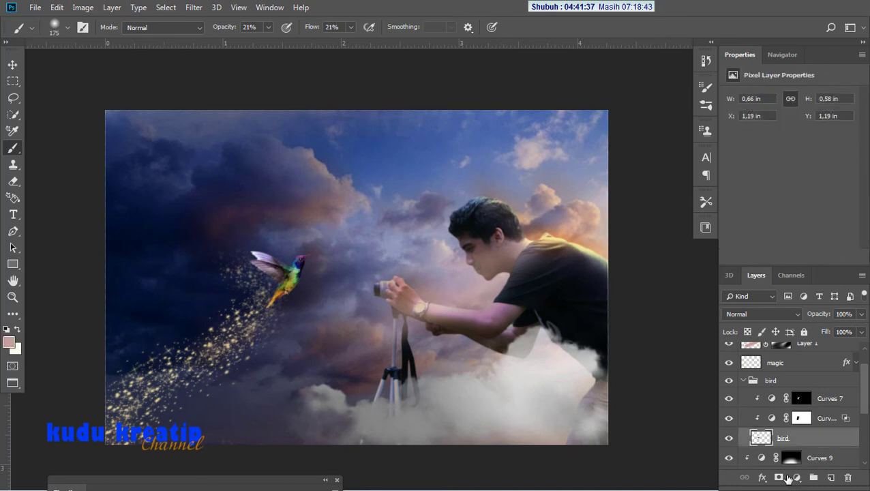
left_click(763, 477)
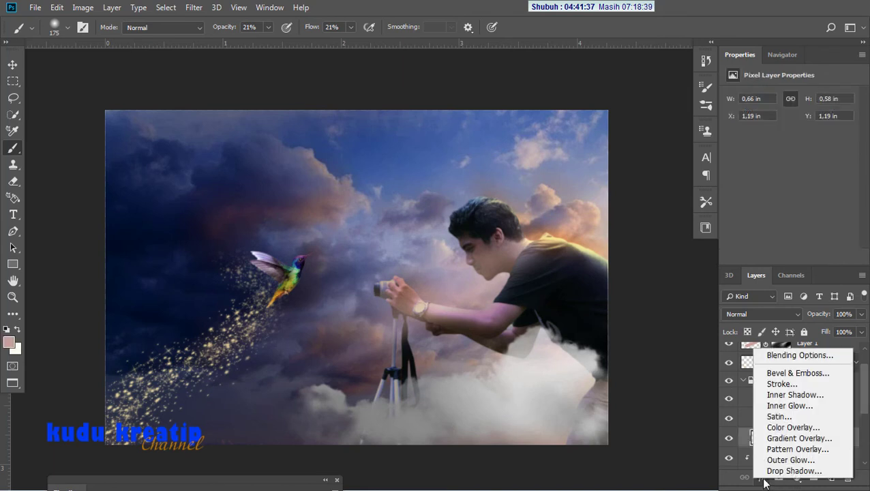
left_click(789, 406)
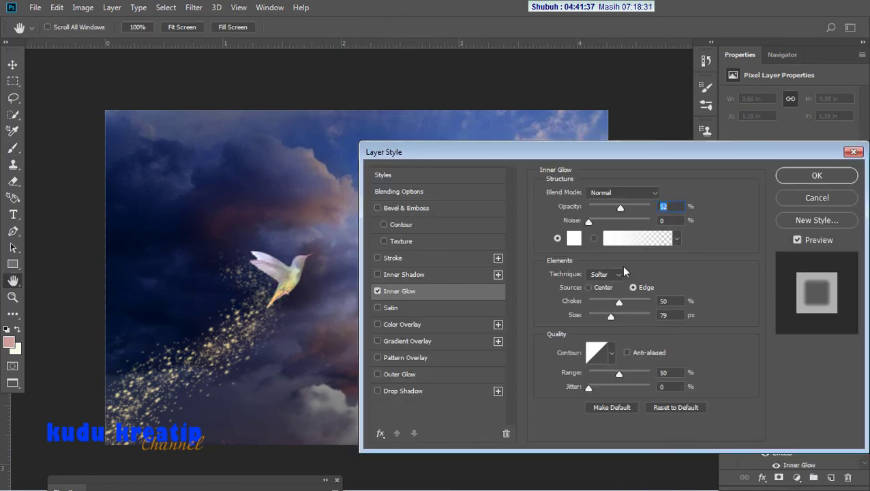
left_click_drag(625, 148, 739, 181)
left_click_drag(733, 354, 680, 341)
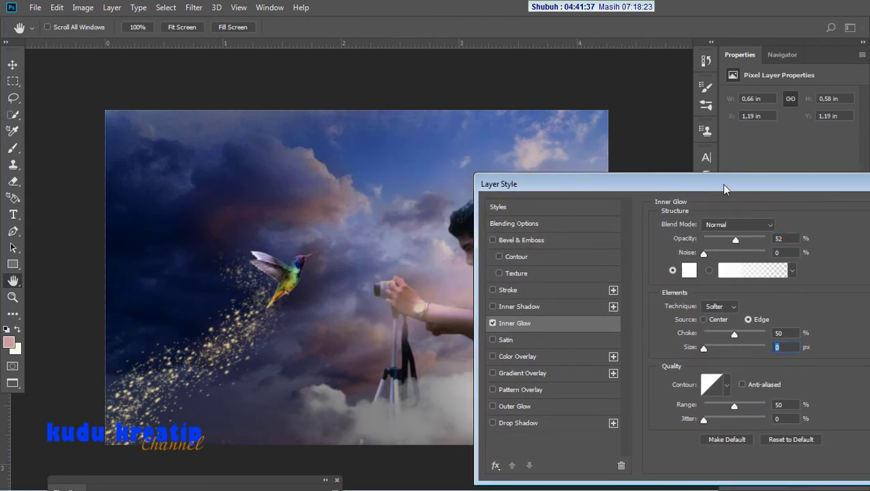
left_click_drag(724, 186, 580, 200)
left_click(771, 213)
key("b")
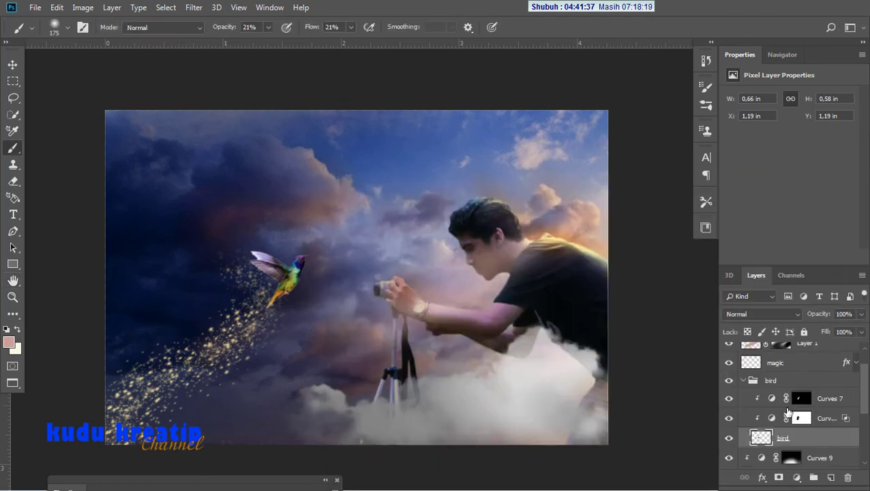
Step: Add a layer clipped to the bird and paint white over its head at 100% opacity and flow
left_click(832, 477)
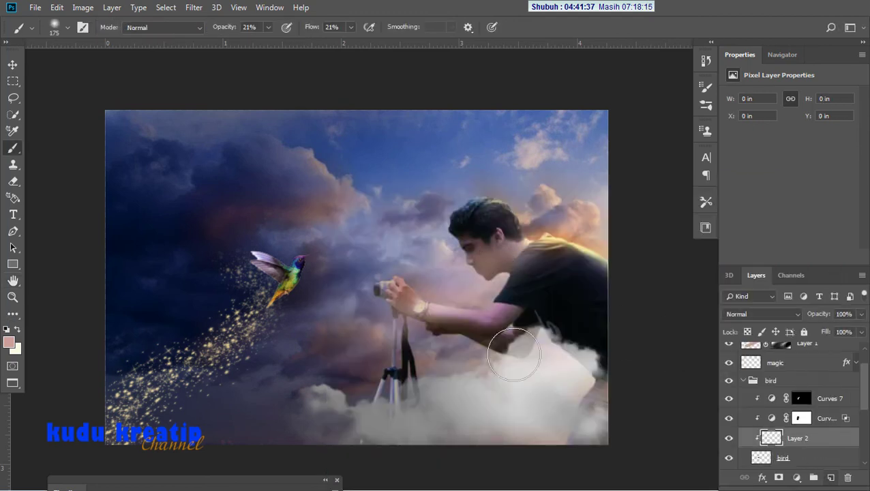
left_click(8, 341)
left_click_drag(450, 301, 408, 268)
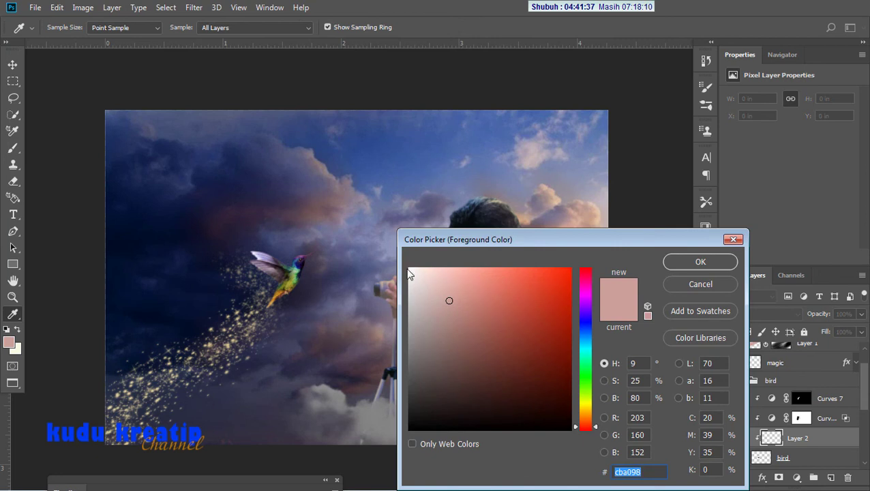
left_click(700, 262)
key("bracketleft")
key("bracketleft")
key("bracketleft")
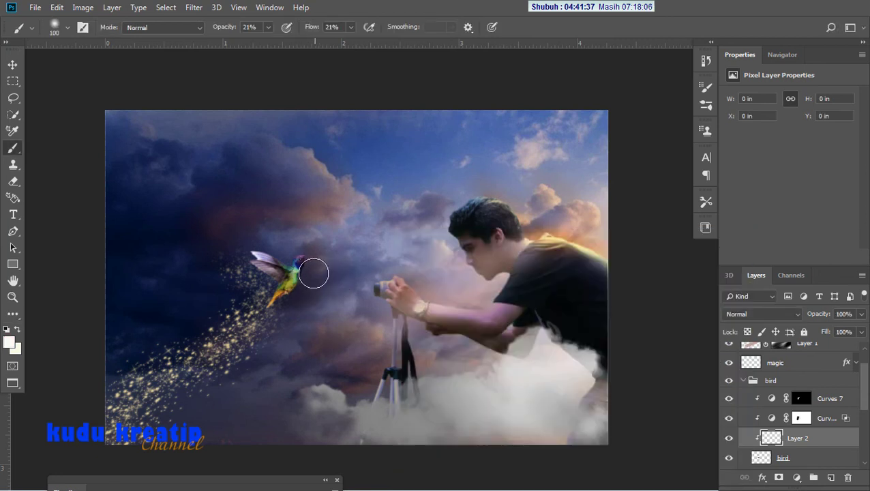
left_click_drag(315, 259, 284, 304)
left_click_drag(351, 27, 402, 44)
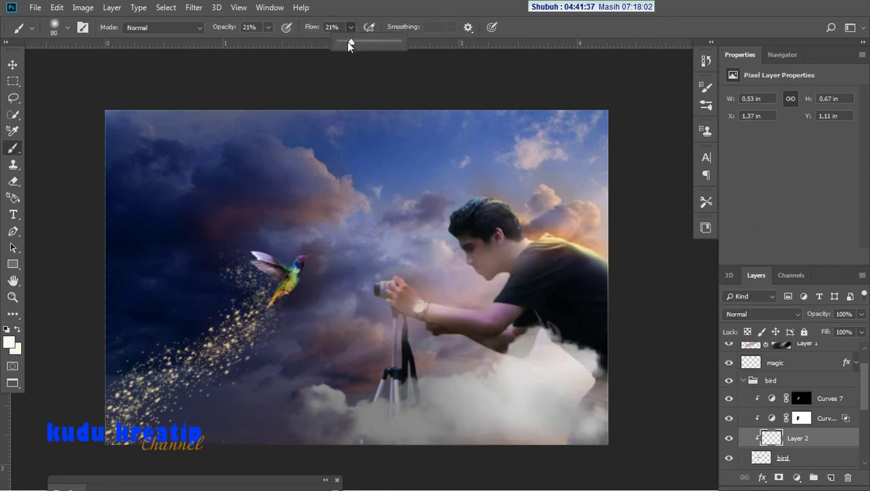
left_click_drag(268, 27, 320, 42)
key("bracketleft")
key("bracketleft")
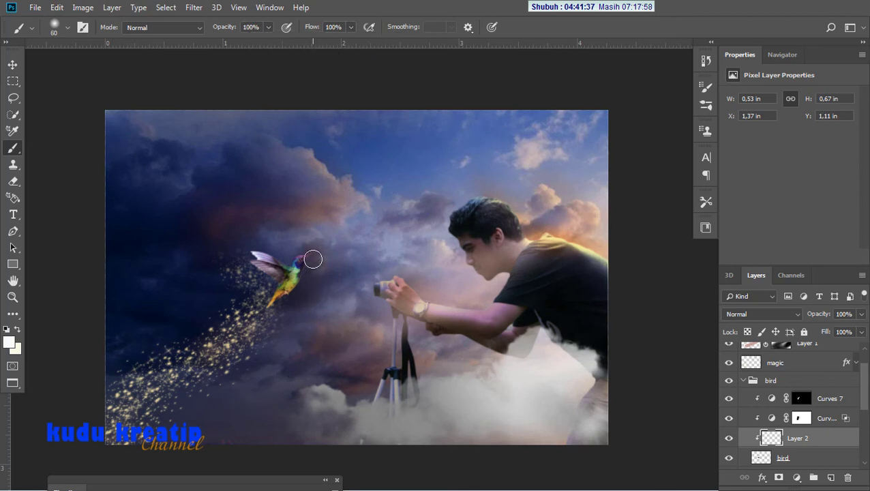
mouse_move(312, 258)
left_mouse_down()
mouse_move(299, 295)
mouse_move(277, 311)
mouse_move(326, 261)
mouse_move(266, 317)
mouse_move(270, 299)
left_mouse_up()
Step: Try Multiply, Screen, Linear Burn, then Hard Light blending on Layer 2
left_click(784, 315)
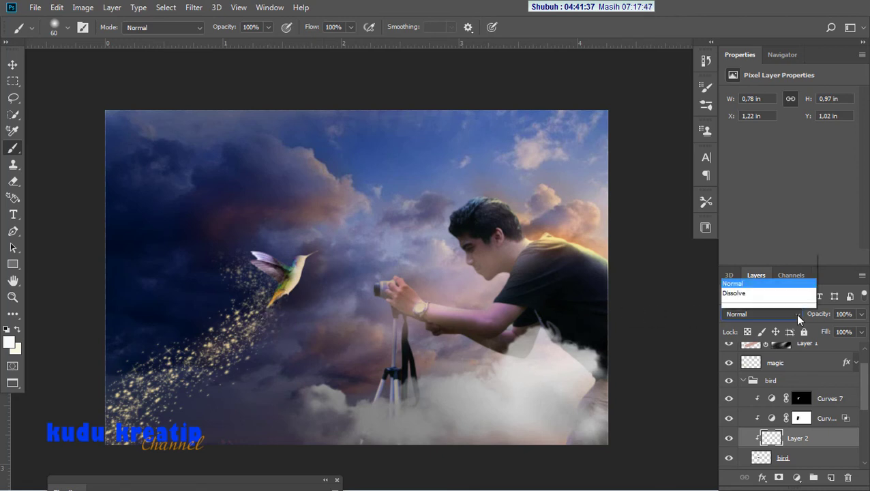
left_click(758, 50)
left_click(795, 314)
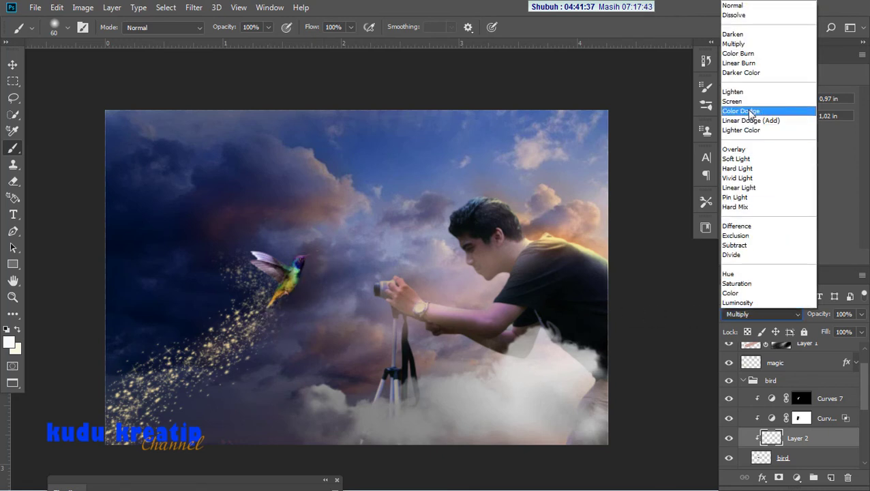
left_click(752, 101)
left_click(793, 316)
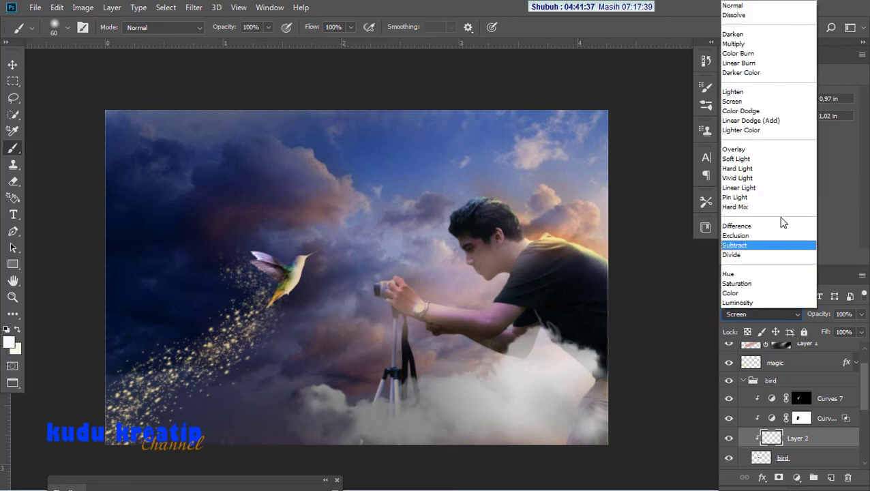
left_click(750, 63)
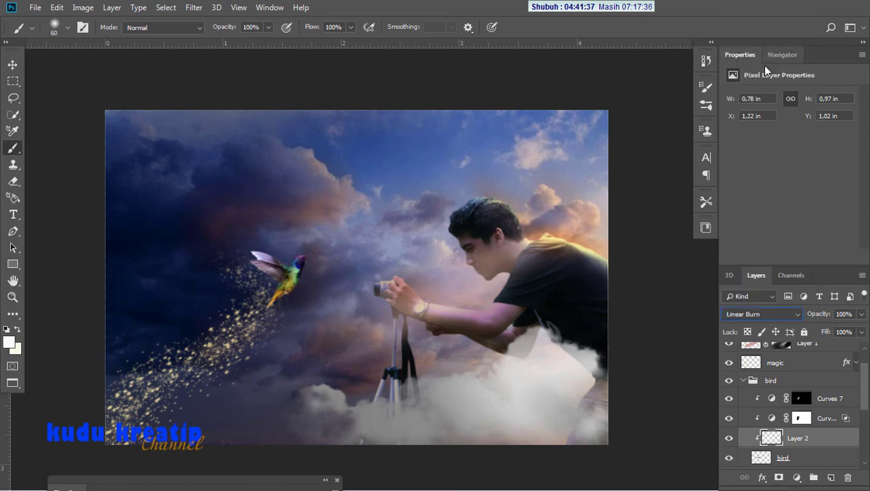
left_click(794, 315)
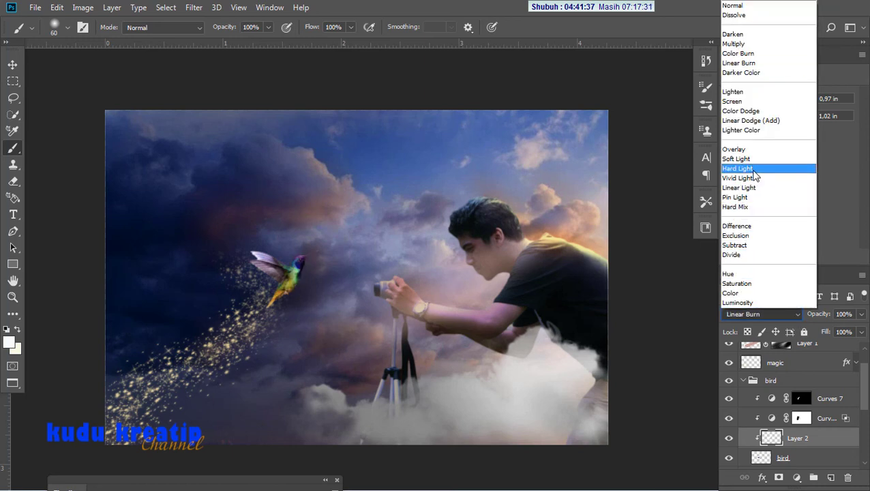
left_click(750, 168)
Step: Set Layer 2 to Hard Mix blending with fill at 32%
left_click(860, 332)
left_click_drag(859, 346, 813, 345)
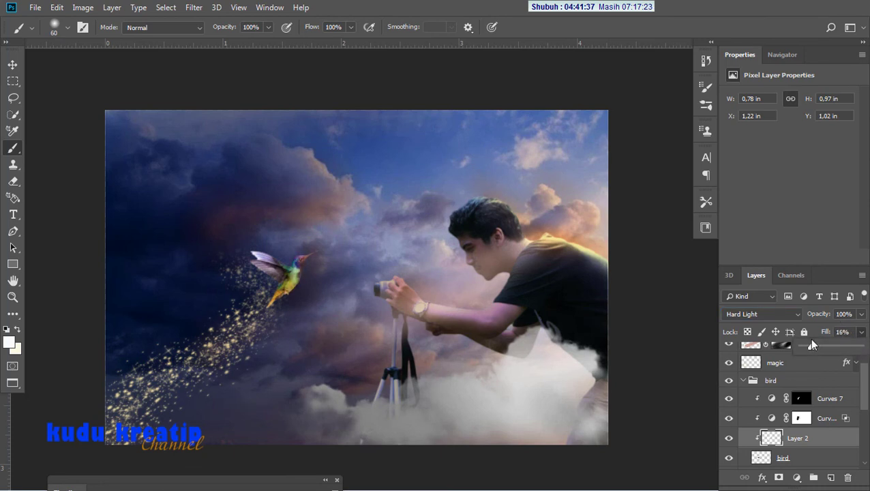
left_click(795, 315)
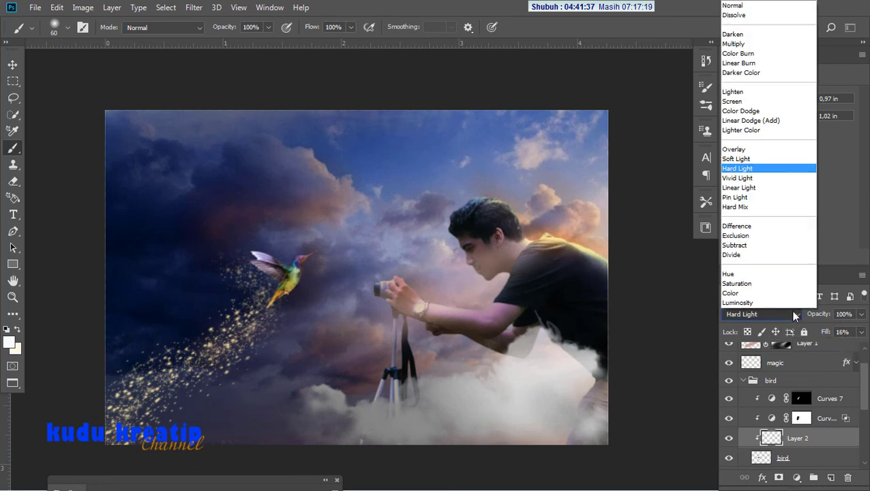
left_click(753, 211)
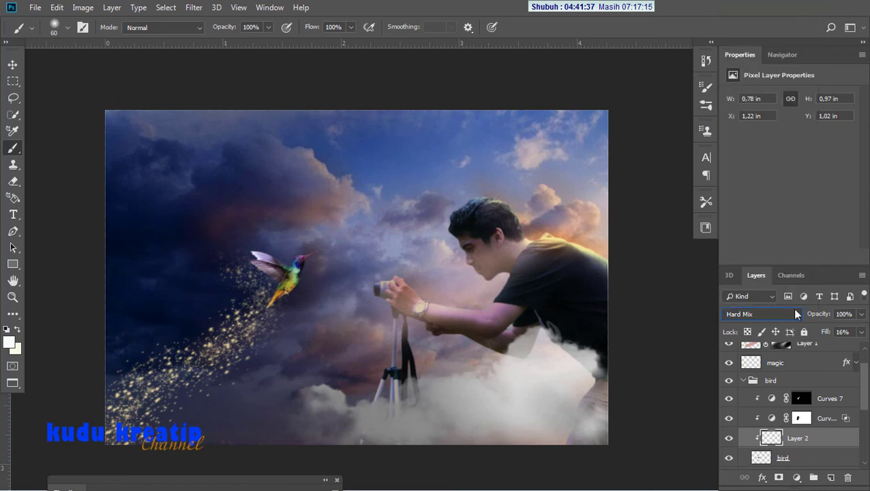
left_click(860, 332)
mouse_move(810, 345)
left_mouse_down()
mouse_move(840, 345)
mouse_move(820, 344)
mouse_move(817, 356)
left_mouse_up()
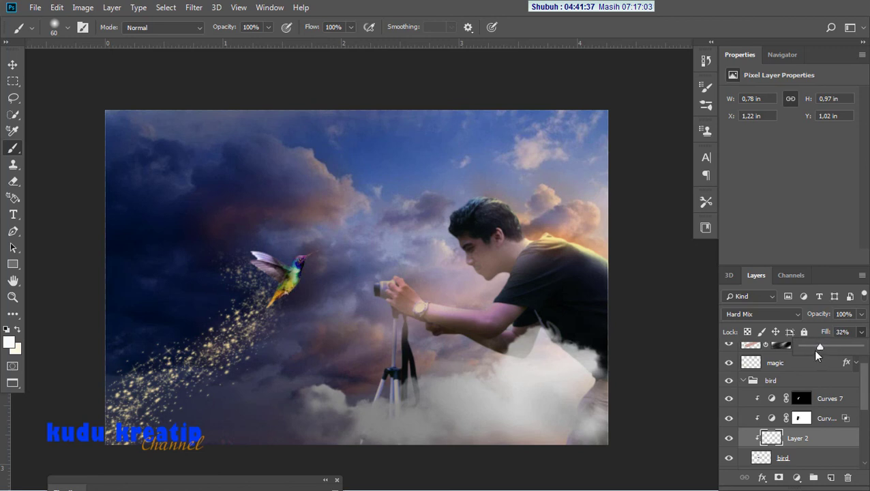
Step: Collapse the bird group and select the Color Lookup 1 layer
key("v")
left_click(743, 379)
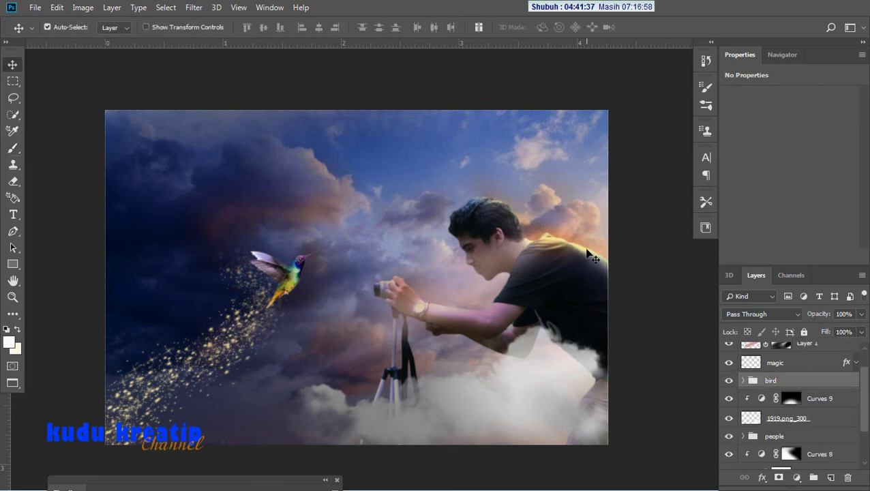
scroll(454, 248, "down", 1)
scroll(453, 249, "down", 1)
scroll(529, 302, "up", 1)
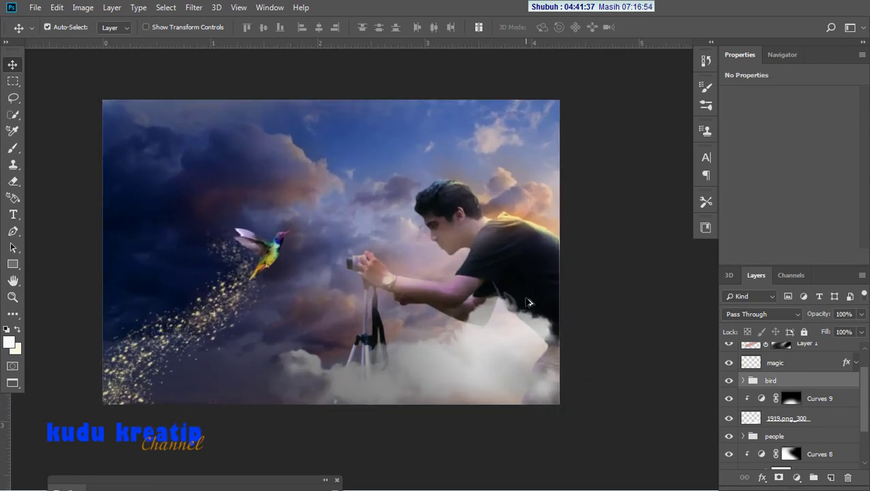
scroll(528, 302, "up", 1)
scroll(529, 302, "down", 1)
left_click_drag(861, 390, 860, 351)
left_click(833, 351)
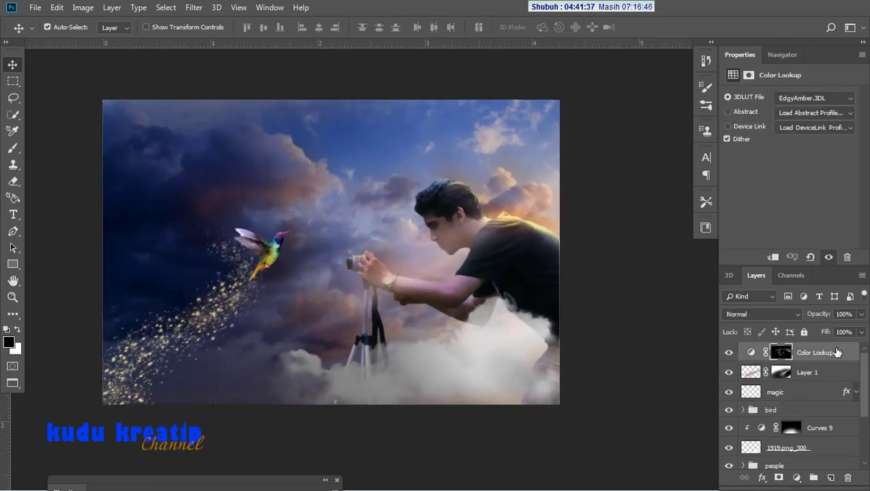
Step: Add a Color Balance adjustment layer with midtones at +32, +10, +23
left_click(797, 478)
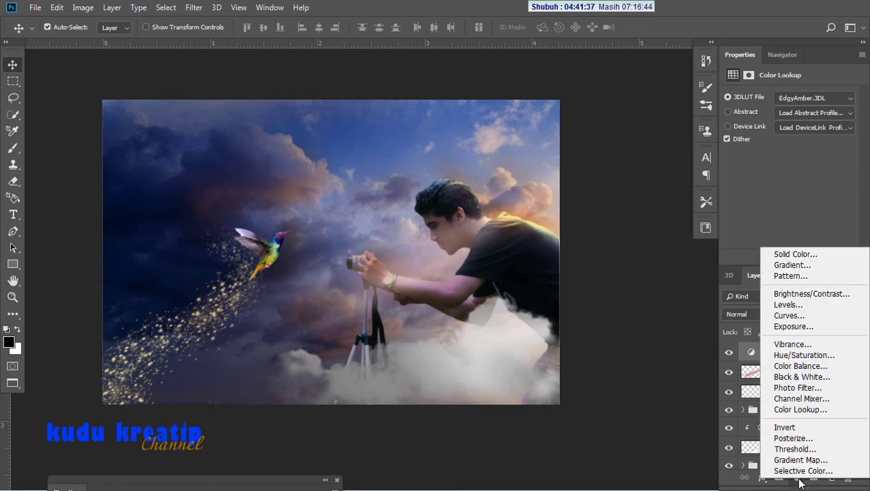
left_click(831, 367)
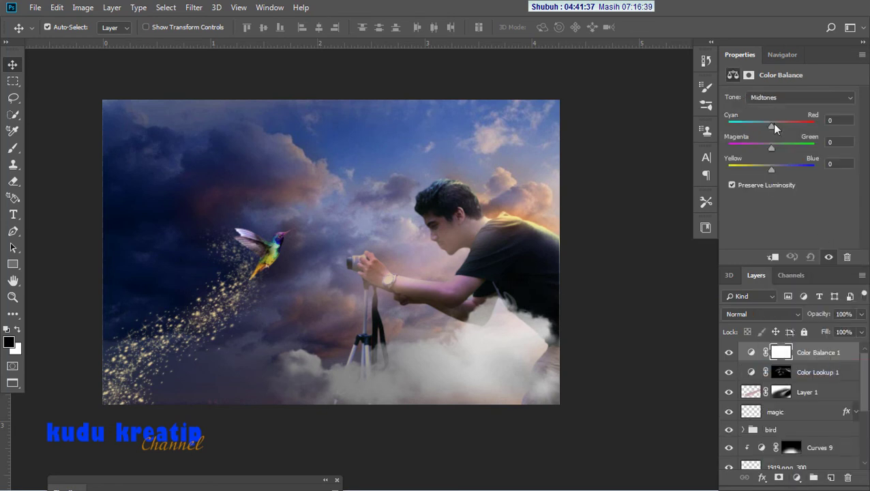
left_click_drag(774, 124, 778, 129)
mouse_move(782, 128)
left_mouse_down()
mouse_move(755, 148)
mouse_move(797, 149)
mouse_move(758, 153)
mouse_move(782, 156)
mouse_move(772, 149)
mouse_move(753, 172)
mouse_move(781, 174)
left_mouse_up()
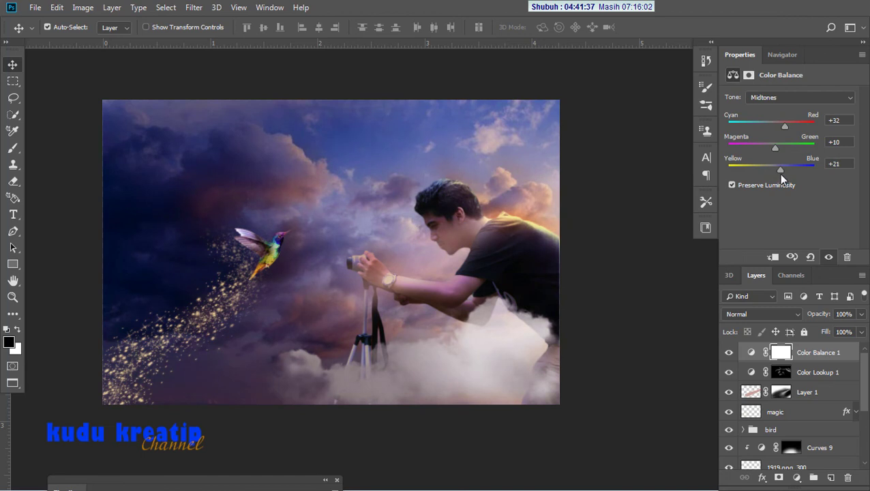
Step: Shift the Color Balance highlights toward cyan and fine-tune the other tone ranges
left_click(805, 98)
left_click(786, 130)
mouse_move(771, 130)
left_mouse_down()
mouse_move(755, 128)
mouse_move(781, 133)
mouse_move(749, 131)
mouse_move(761, 134)
mouse_move(758, 150)
mouse_move(786, 149)
mouse_move(755, 151)
mouse_move(776, 152)
mouse_move(750, 170)
mouse_move(782, 171)
mouse_move(744, 170)
mouse_move(761, 171)
left_mouse_up()
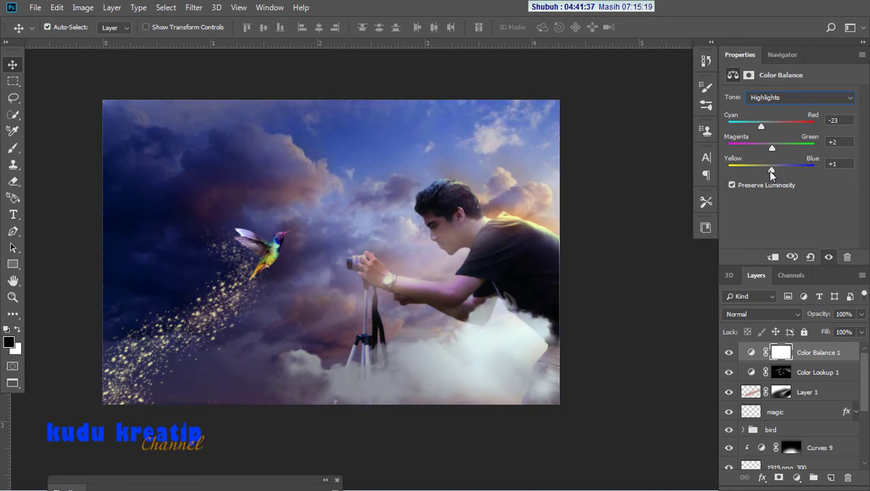
mouse_move(783, 172)
left_mouse_down()
mouse_move(747, 172)
mouse_move(783, 176)
left_mouse_up()
left_click(809, 100)
mouse_move(770, 126)
left_mouse_down()
mouse_move(784, 128)
mouse_move(756, 128)
mouse_move(782, 132)
mouse_move(767, 132)
mouse_move(768, 148)
mouse_move(777, 149)
mouse_move(767, 149)
mouse_move(778, 150)
mouse_move(767, 128)
left_mouse_up()
mouse_move(771, 169)
left_mouse_down()
mouse_move(757, 169)
mouse_move(771, 172)
left_mouse_up()
left_click(821, 356)
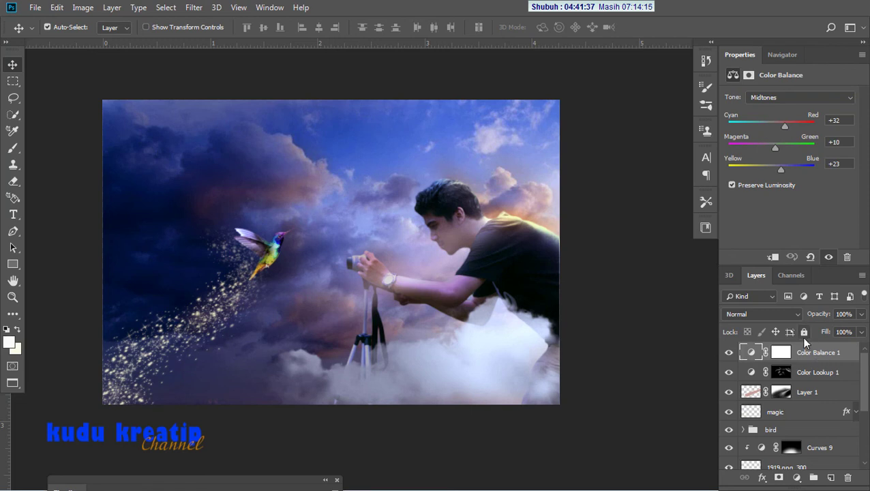
Step: Add a Brightness/Contrast adjustment layer with brightness 32
left_click(797, 477)
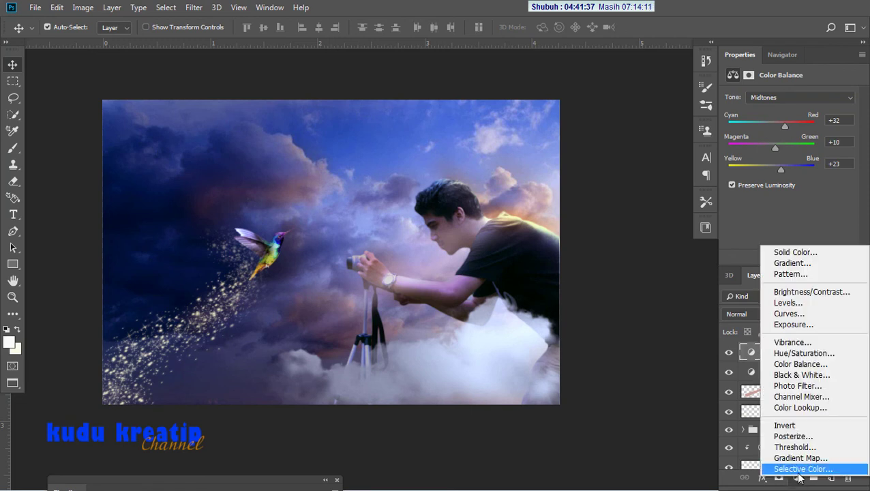
left_click(839, 297)
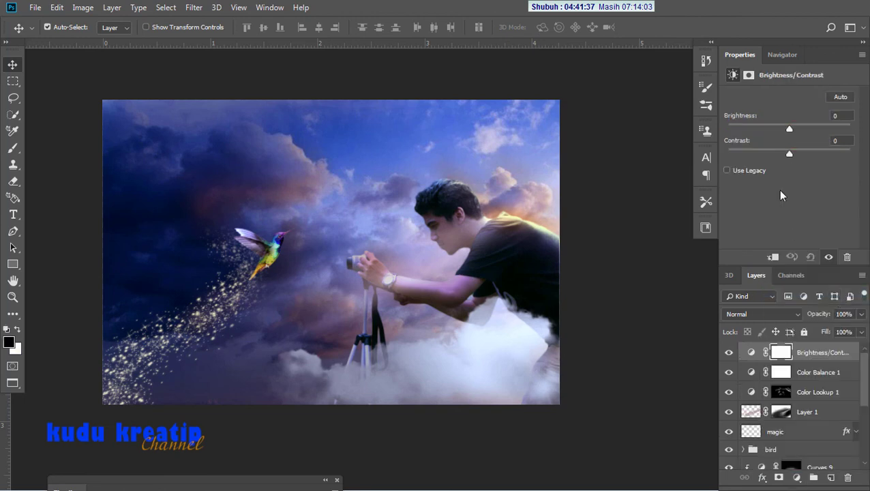
mouse_move(789, 128)
left_mouse_down()
mouse_move(798, 129)
mouse_move(766, 154)
mouse_move(822, 157)
mouse_move(789, 159)
mouse_move(789, 128)
mouse_move(814, 128)
mouse_move(800, 127)
left_mouse_up()
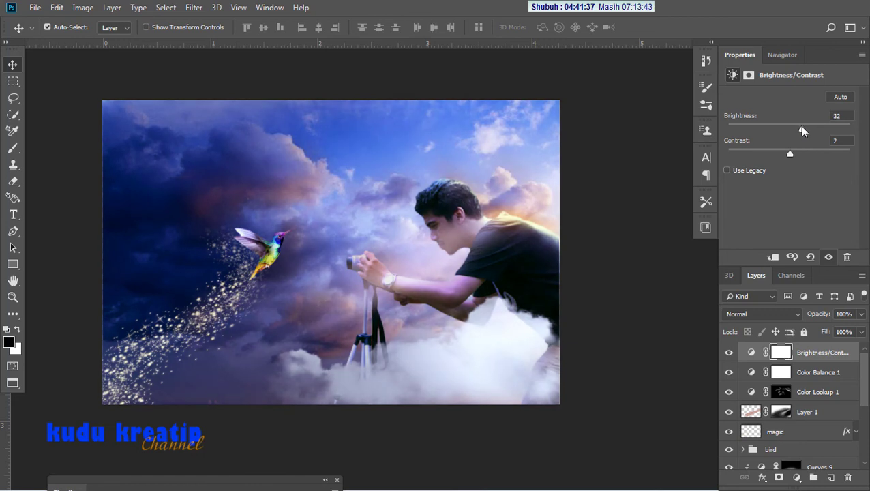
Step: Deselect all layers and view the finished composite in Full Screen Mode, fit to screen
left_click(645, 290)
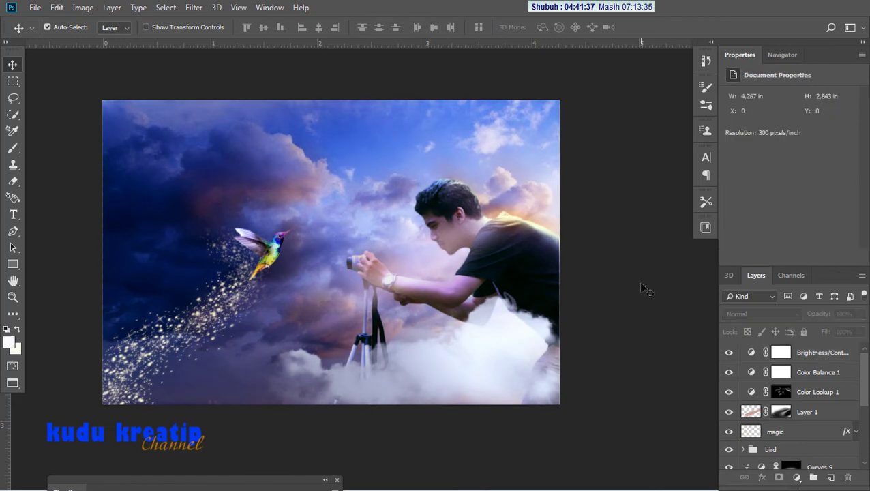
key("f")
key("f")
key("ctrl+0")
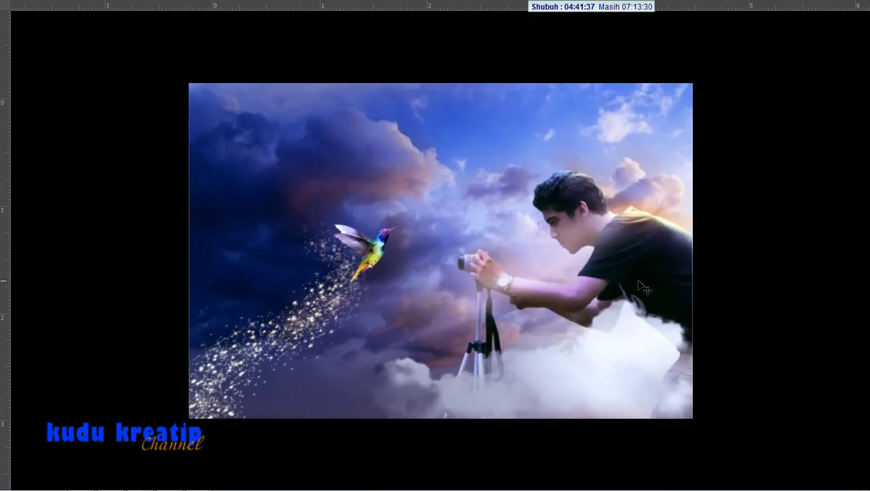